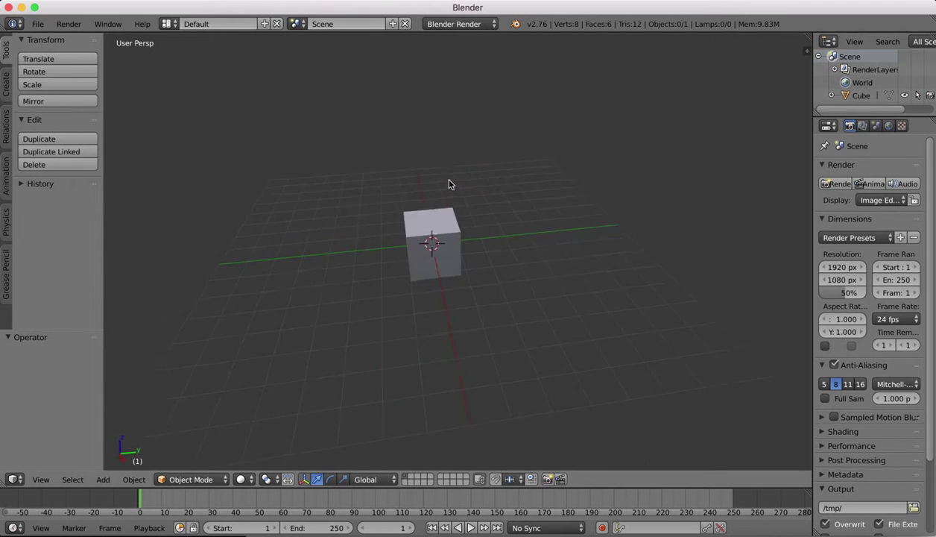
Delete the default cube from the scene.
{"action": "scroll", "coordinate": [450, 184], "scroll_direction": "down", "scroll_amount": 5}
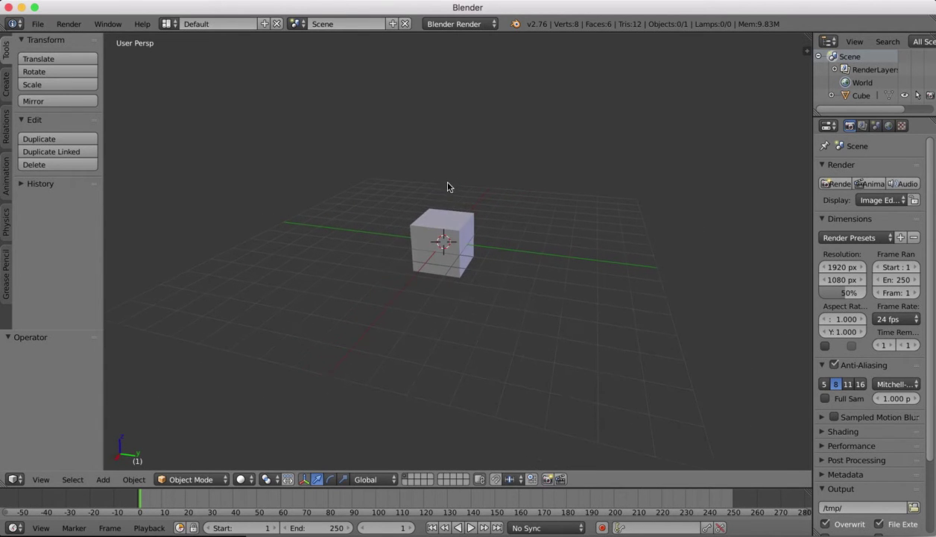
{"action": "right_click", "coordinate": [440, 210]}
{"action": "key", "text": "x"}
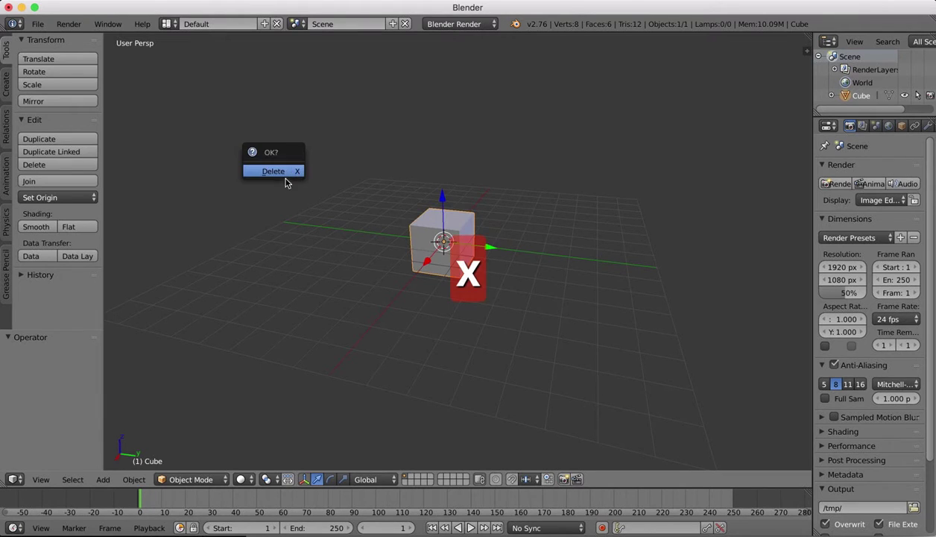
{"action": "left_click", "coordinate": [288, 174]}
{"action": "scroll", "coordinate": [514, 159], "scroll_direction": "up", "scroll_amount": 2}
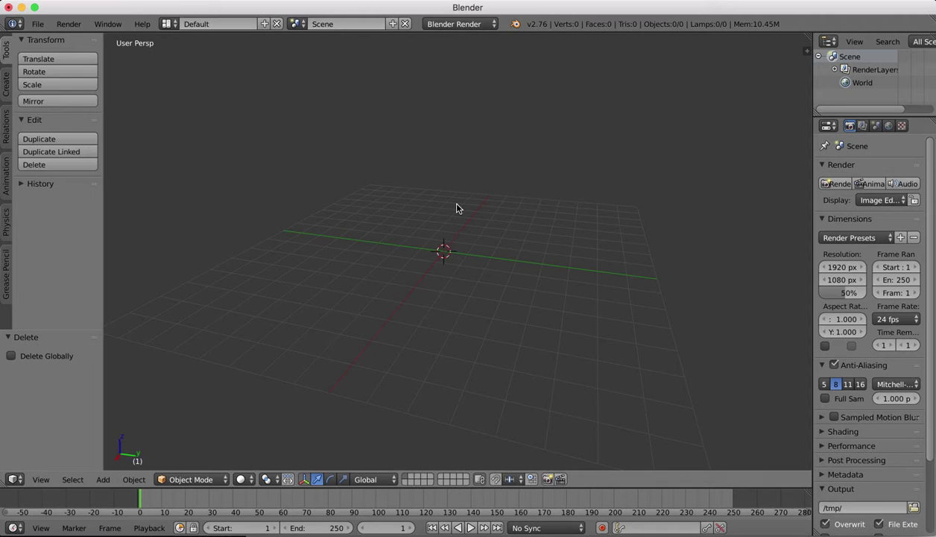
Add a cylinder mesh at the scene's origin.
{"action": "left_click", "coordinate": [6, 84]}
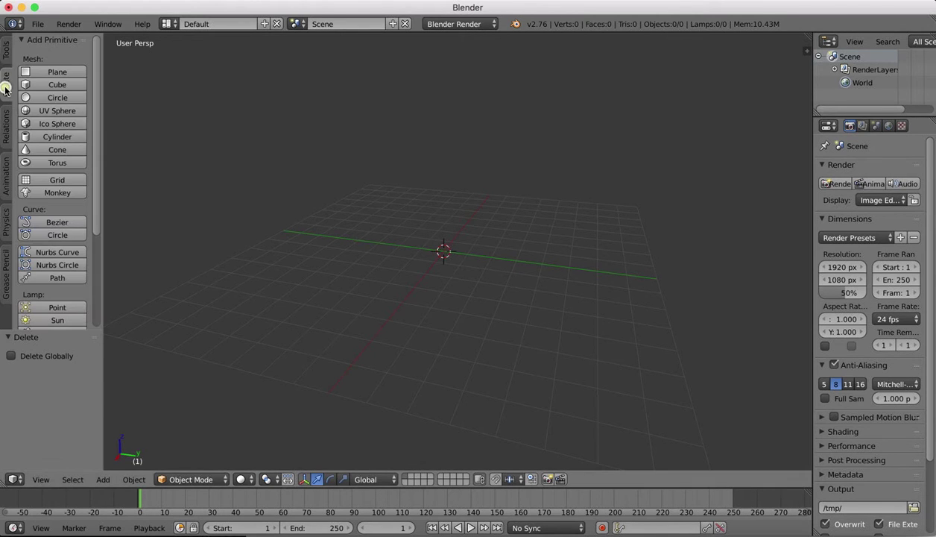
{"action": "left_click", "coordinate": [58, 138]}
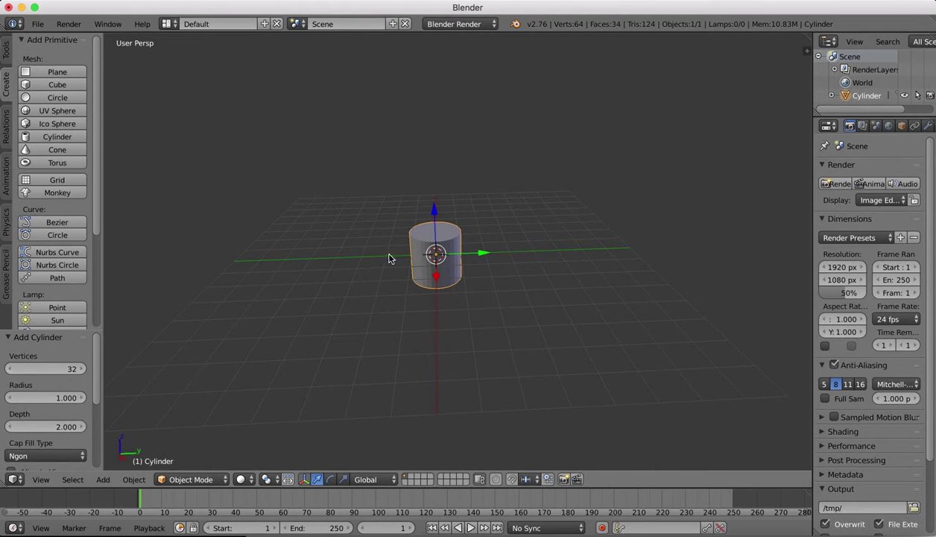
Try a vertex count of 3 for the new cylinder.
{"action": "left_click", "coordinate": [81, 369]}
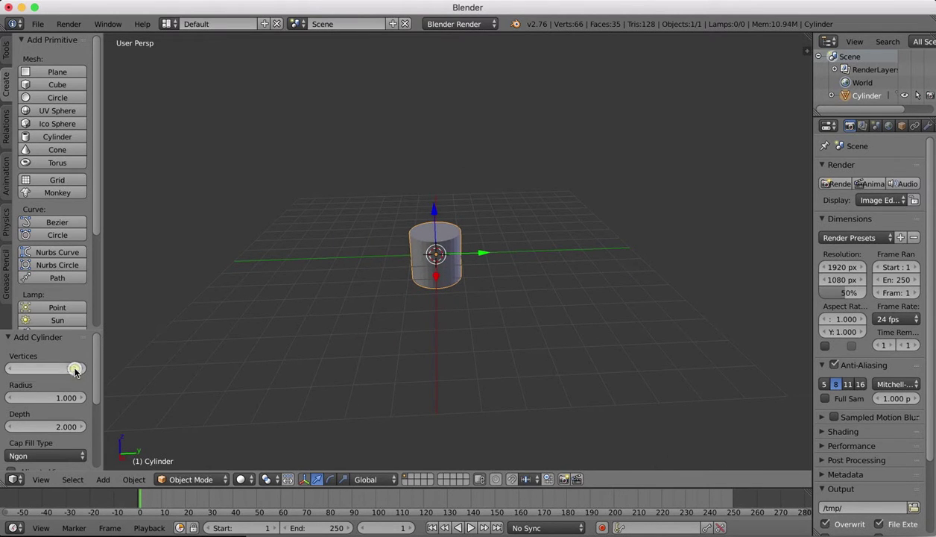
{"action": "left_click", "coordinate": [71, 369]}
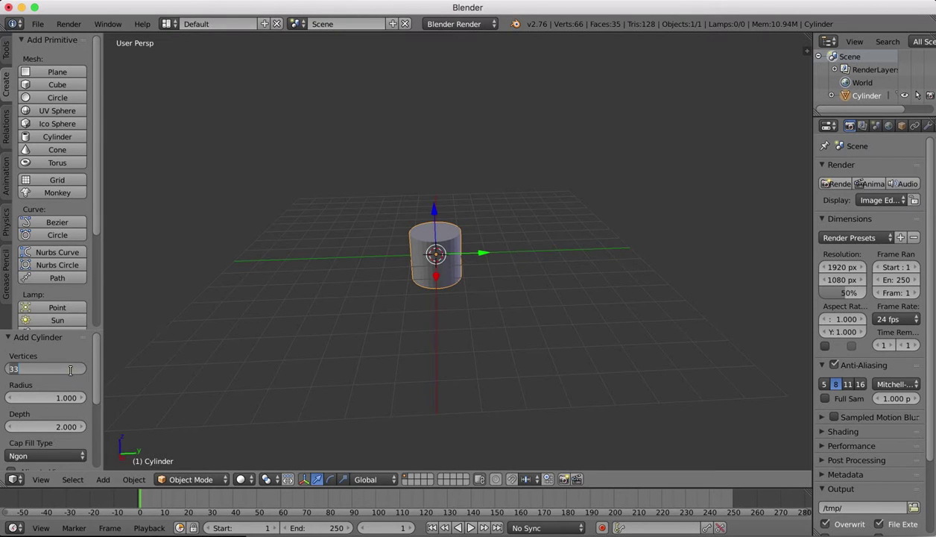
{"action": "type", "text": "3"}
{"action": "key", "text": "Return"}
Set the new cylinder's vertex count to 16.
{"action": "left_click", "coordinate": [72, 370]}
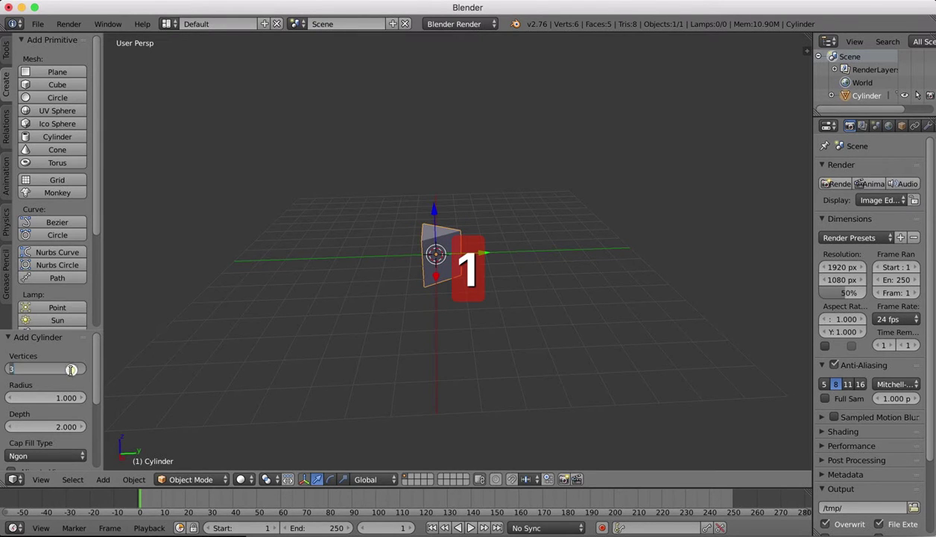
{"action": "type", "text": "16"}
{"action": "key", "text": "Return"}
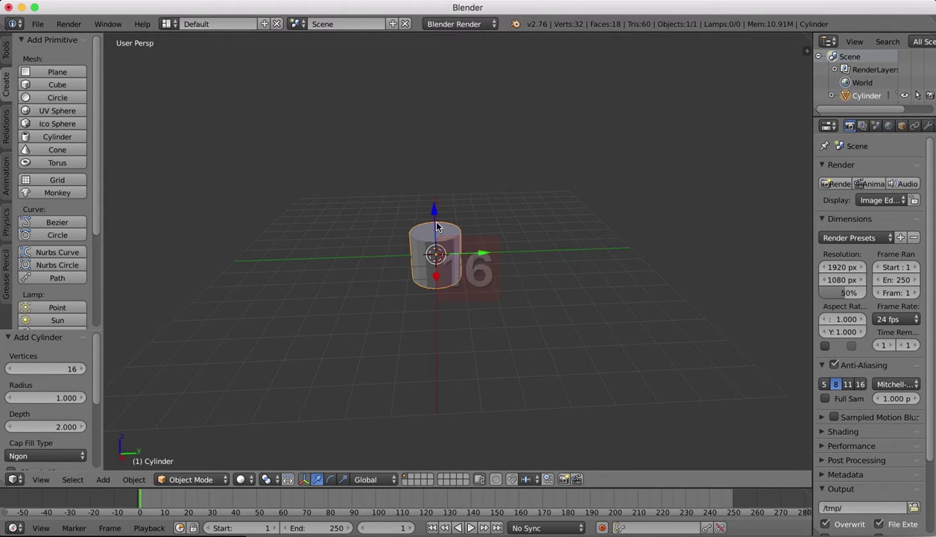
Working in the front orthographic view, raise the cylinder about 1.07 units along Z.
{"action": "left_click", "coordinate": [41, 479]}
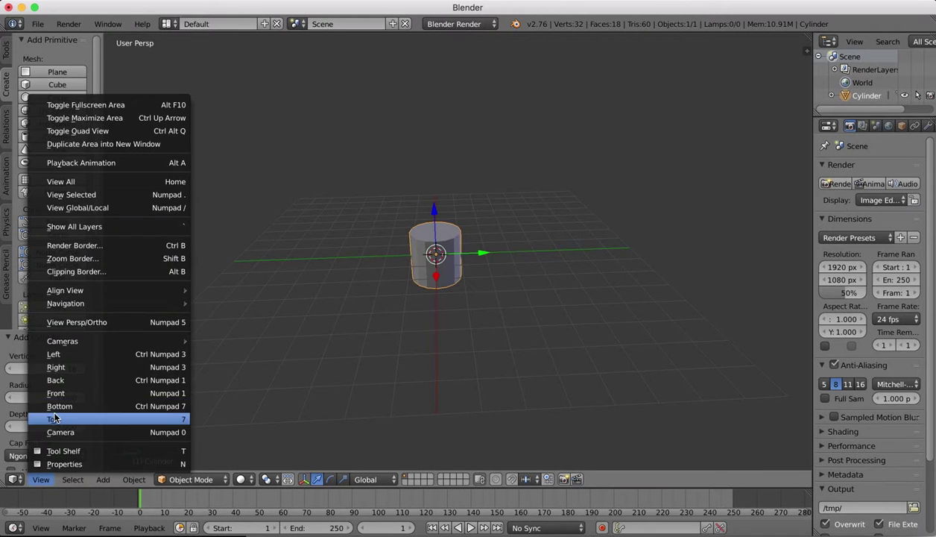
{"action": "left_click", "coordinate": [54, 419]}
{"action": "left_click", "coordinate": [41, 480]}
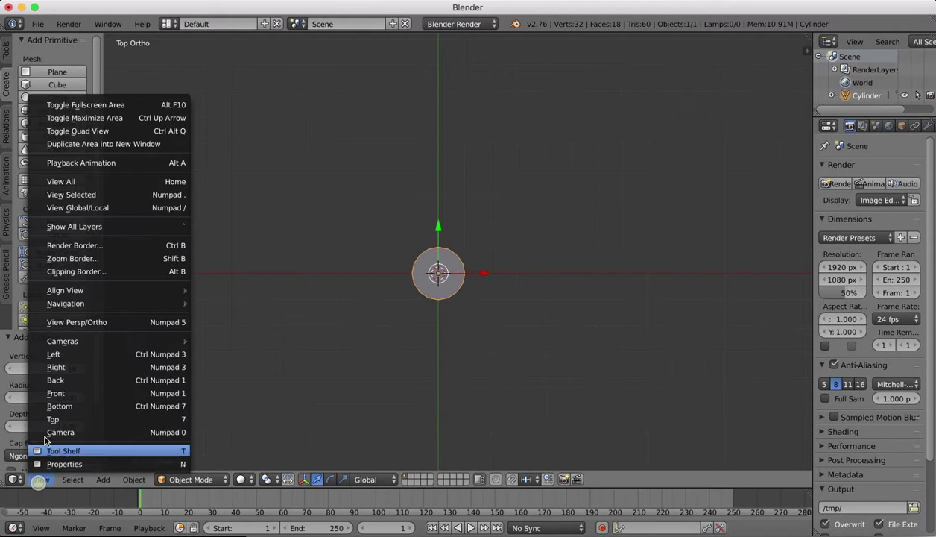
{"action": "left_click", "coordinate": [57, 392]}
{"action": "left_click_drag", "start_coordinate": [438, 222], "coordinate": [439, 190]}
Scale the cylinder uniformly to a little over twice its size and raise it about 1.22 units along Z.
{"action": "key", "text": "s"}
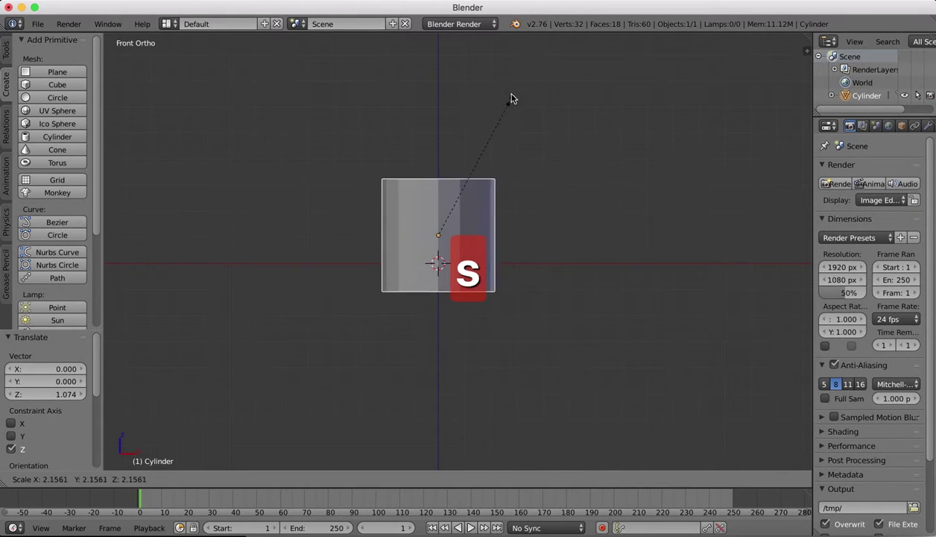
{"action": "left_click", "coordinate": [514, 89]}
{"action": "left_click", "coordinate": [437, 192]}
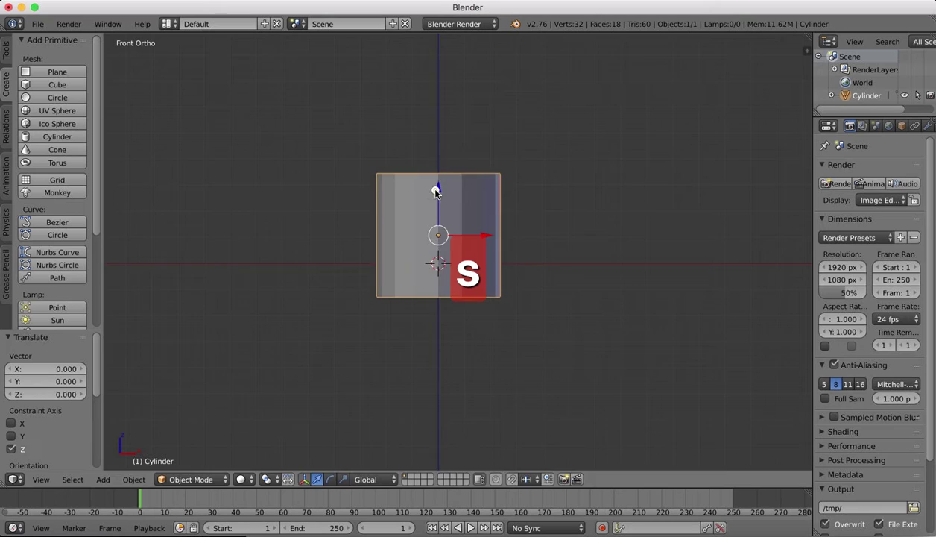
{"action": "left_click_drag", "start_coordinate": [437, 192], "coordinate": [434, 157]}
Stretch the cylinder along Z by a factor of about 1.79 and raise it about 2.05 units so its base sits at ground level.
{"action": "key", "text": "s"}
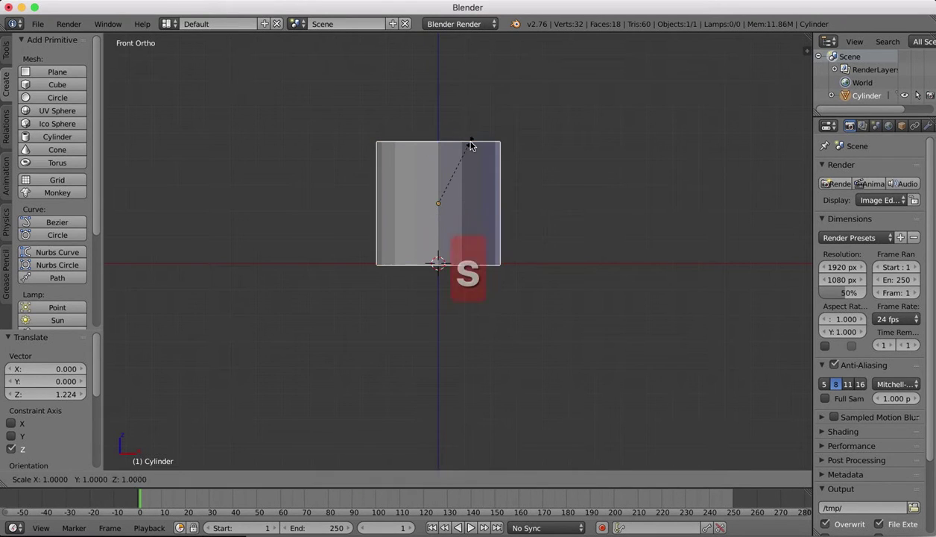
{"action": "key", "text": "z"}
{"action": "left_click", "coordinate": [475, 86]}
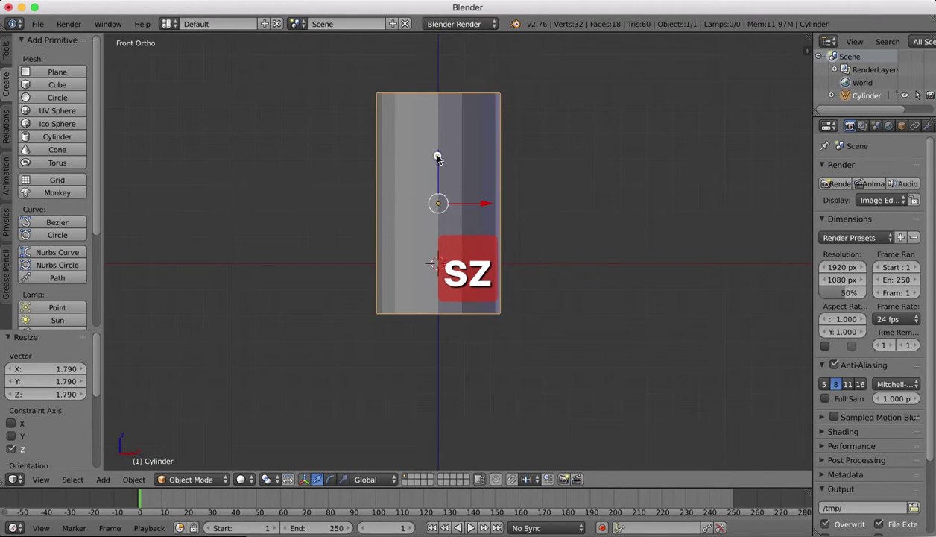
{"action": "left_click_drag", "start_coordinate": [437, 156], "coordinate": [435, 102]}
{"action": "scroll", "coordinate": [567, 175], "scroll_direction": "up", "scroll_amount": 5, "text": "shift"}
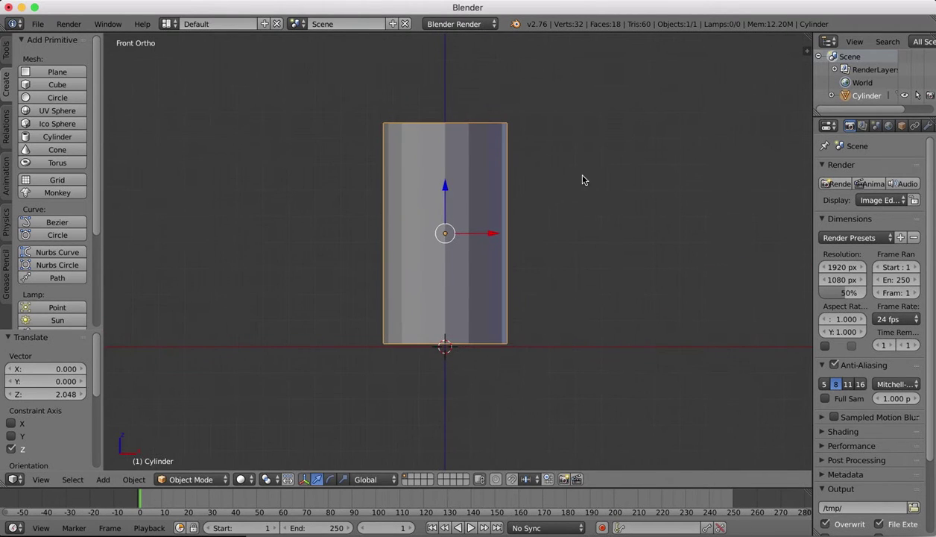
In Edit Mode, select the cylinder's top edge loop and widen it by a scale factor of about 1.32.
{"action": "scroll", "coordinate": [556, 214], "scroll_direction": "up", "scroll_amount": 2}
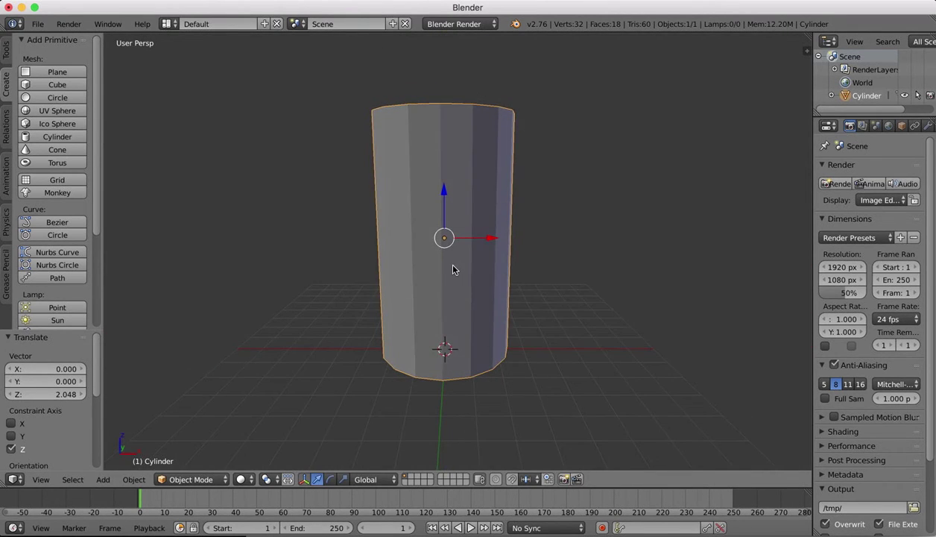
{"action": "key", "text": "Tab"}
{"action": "middle_click_drag", "start_coordinate": [449, 100], "coordinate": [457, 106]}
{"action": "left_click", "coordinate": [395, 479]}
{"action": "right_click", "coordinate": [418, 117]}
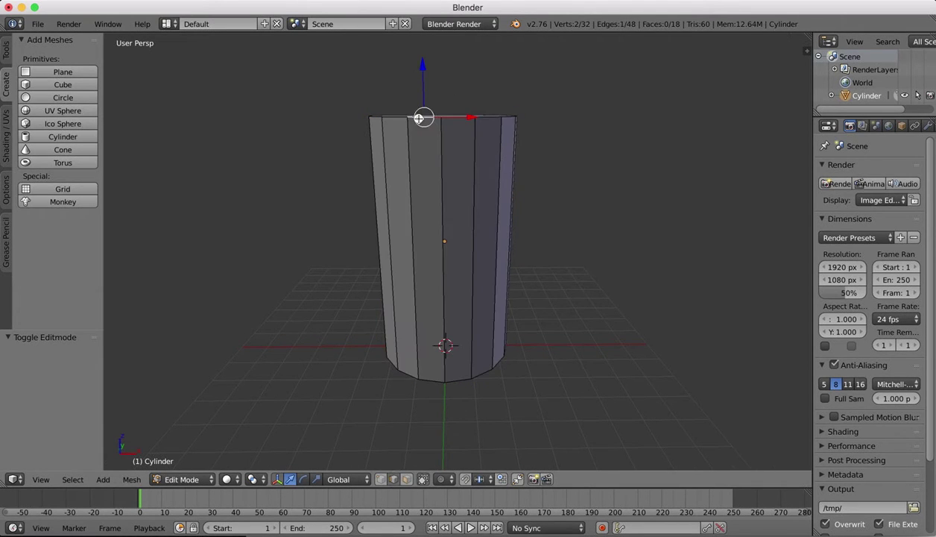
{"action": "right_click", "coordinate": [395, 118], "text": "alt"}
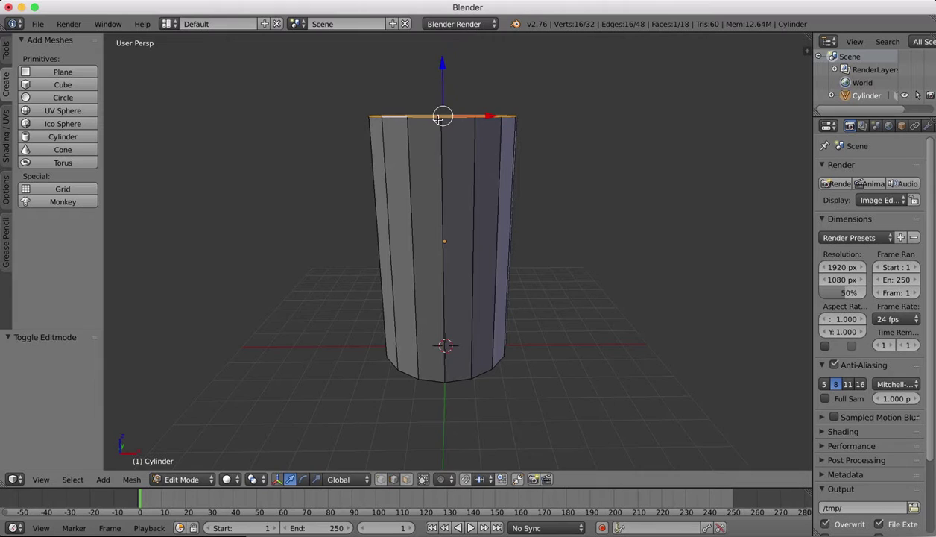
{"action": "key", "text": "s"}
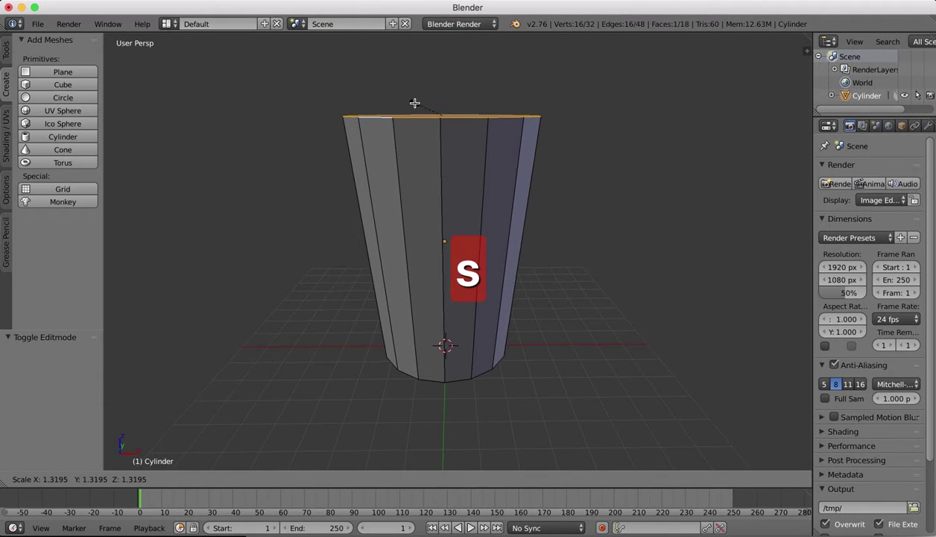
{"action": "left_click", "coordinate": [414, 103]}
In the front view, scale the top edge loop by about 1.04 more and raise it about 1.05 units along Z.
{"action": "scroll", "coordinate": [545, 124], "scroll_direction": "down", "scroll_amount": 5}
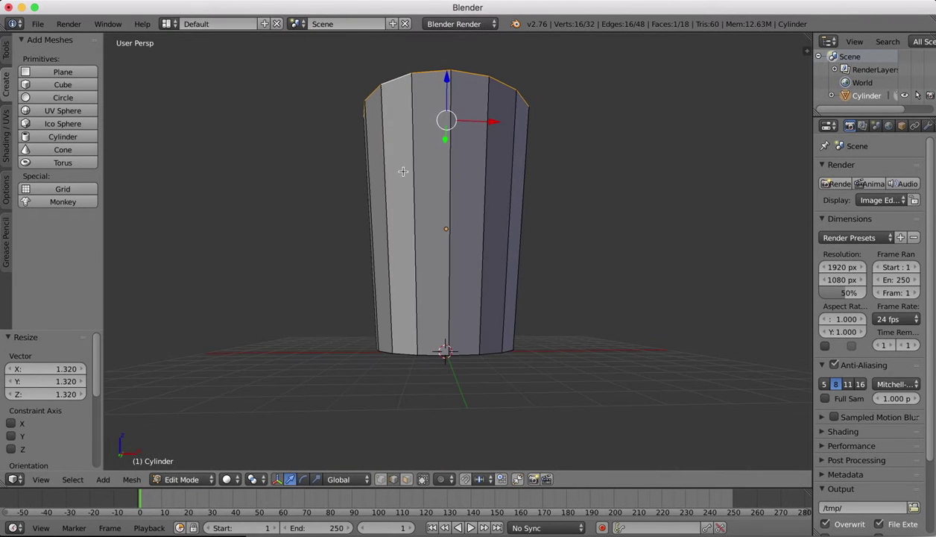
{"action": "left_click", "coordinate": [41, 479]}
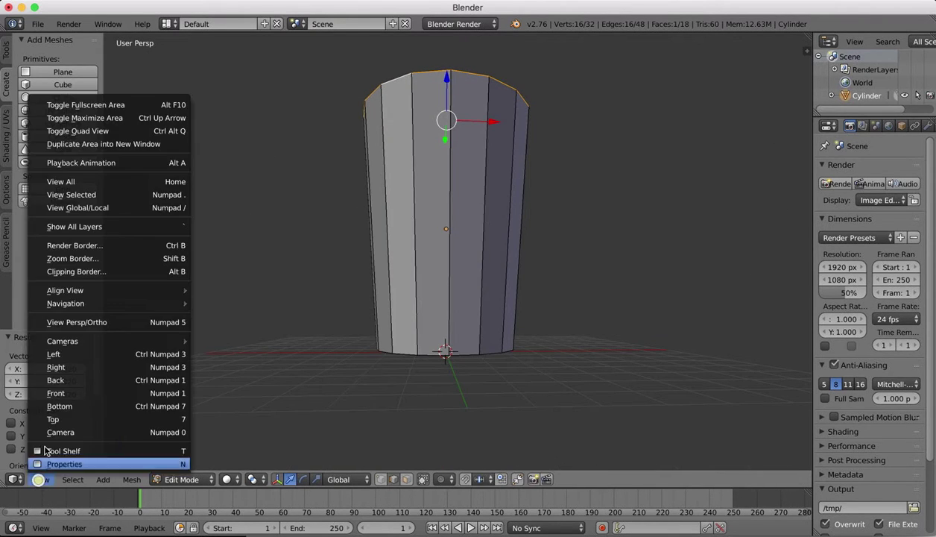
{"action": "left_click", "coordinate": [56, 389]}
{"action": "key", "text": "s"}
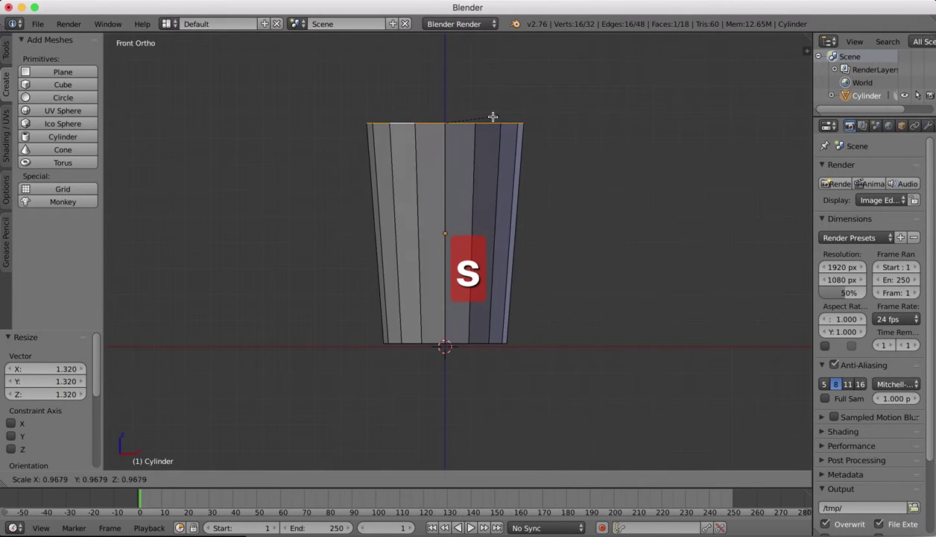
{"action": "left_click", "coordinate": [497, 119]}
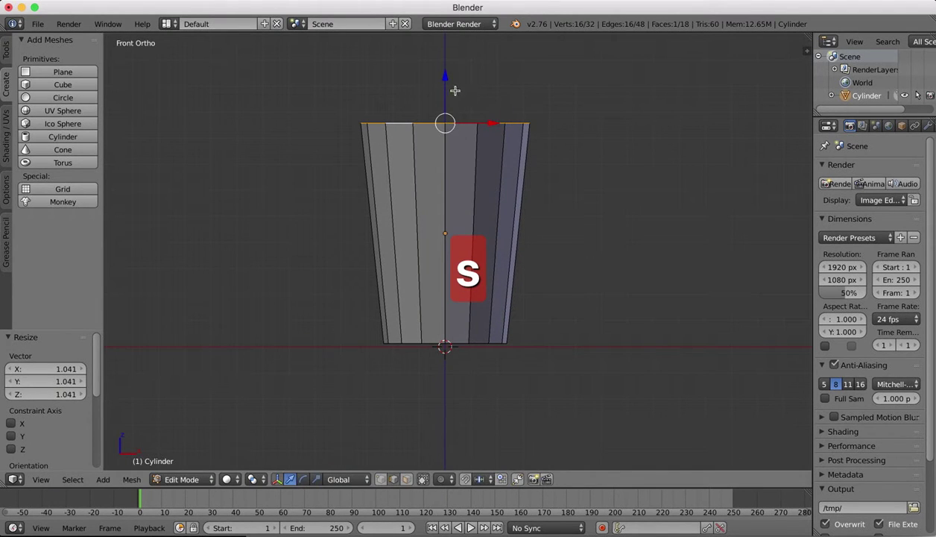
{"action": "left_click_drag", "start_coordinate": [445, 79], "coordinate": [446, 54]}
{"action": "scroll", "coordinate": [606, 90], "scroll_direction": "up", "scroll_amount": 3, "text": "shift"}
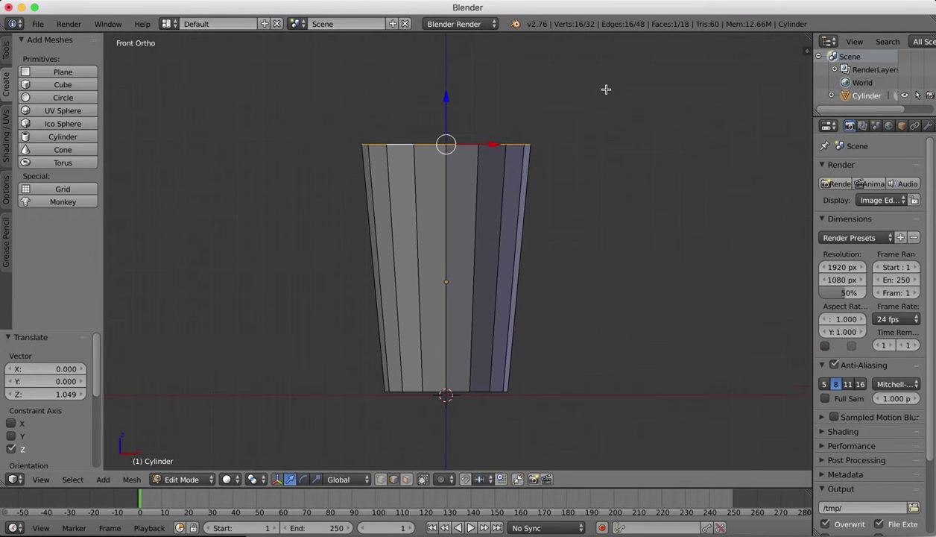
Delete the top face to leave the tapered cylinder open like a cup.
{"action": "scroll", "coordinate": [589, 208], "scroll_direction": "up", "scroll_amount": 5}
{"action": "scroll", "coordinate": [589, 209], "scroll_direction": "down", "scroll_amount": 3}
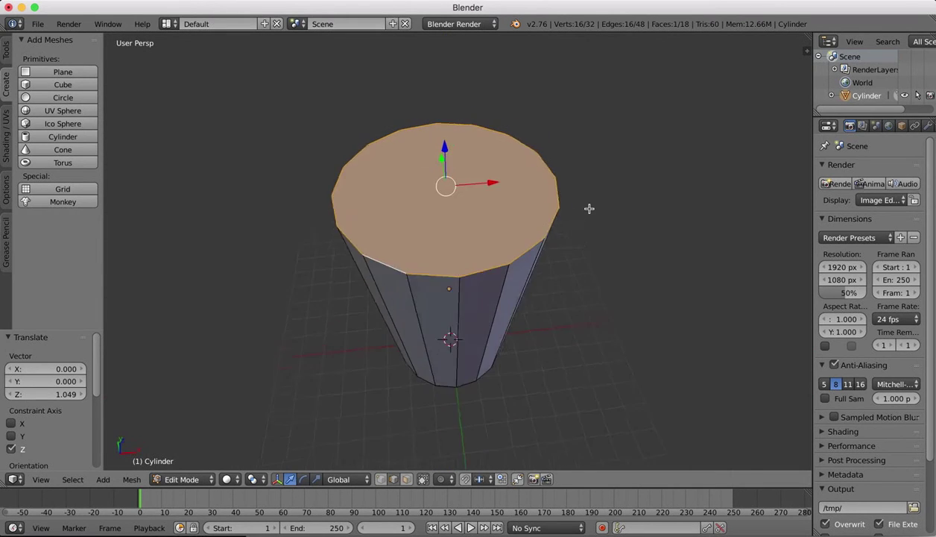
{"action": "scroll", "coordinate": [589, 208], "scroll_direction": "up", "scroll_amount": 1}
{"action": "key", "text": "x"}
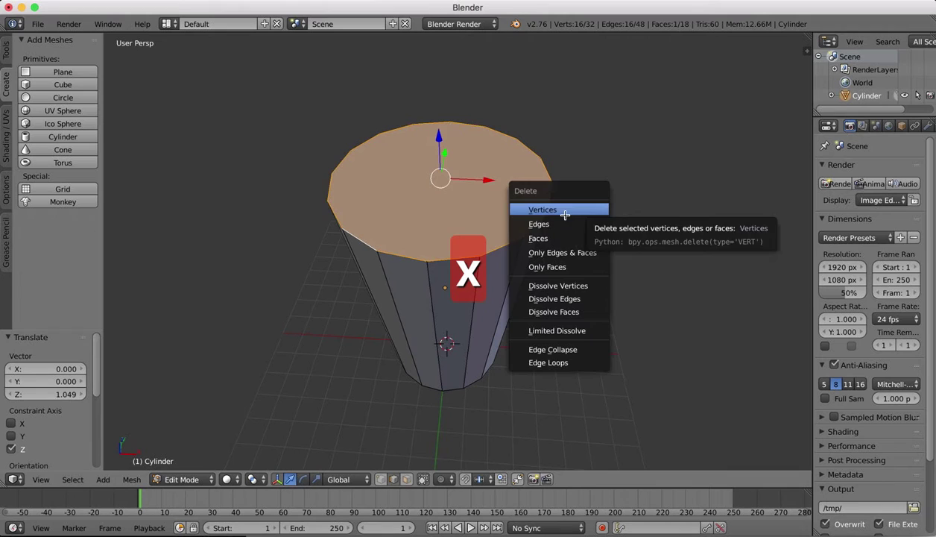
{"action": "left_click", "coordinate": [556, 236]}
{"action": "scroll", "coordinate": [458, 169], "scroll_direction": "down", "scroll_amount": 8}
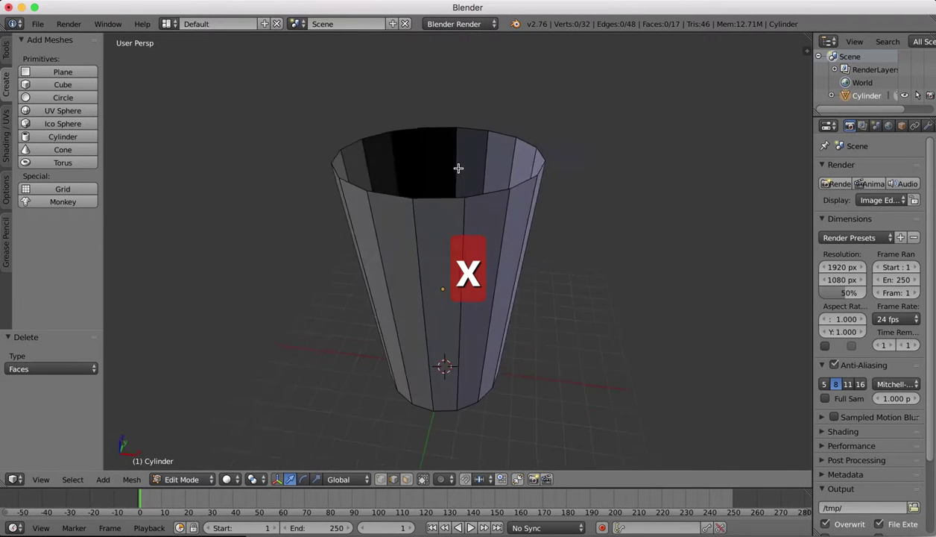
Return to Object Mode and add a Solidify modifier to the cup.
{"action": "scroll", "coordinate": [459, 169], "scroll_direction": "up", "scroll_amount": 6}
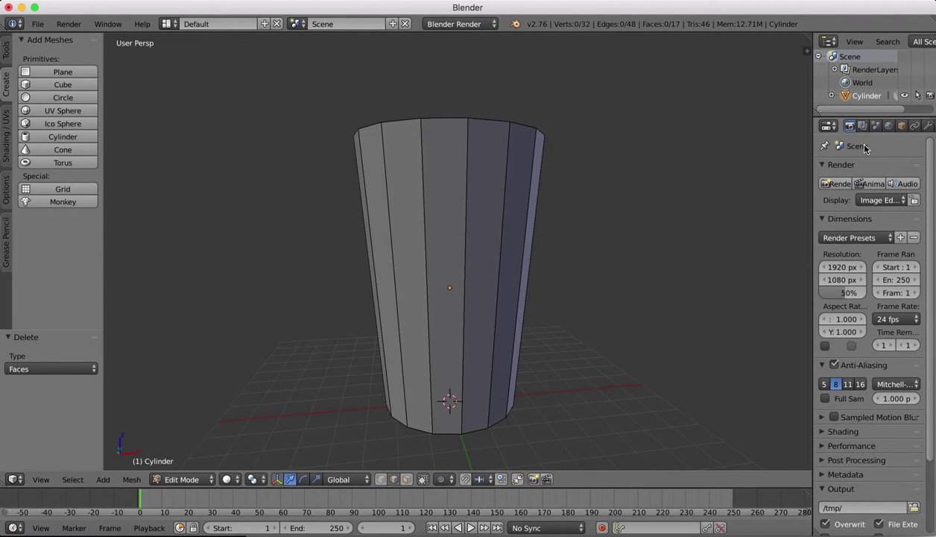
{"action": "left_click", "coordinate": [928, 127]}
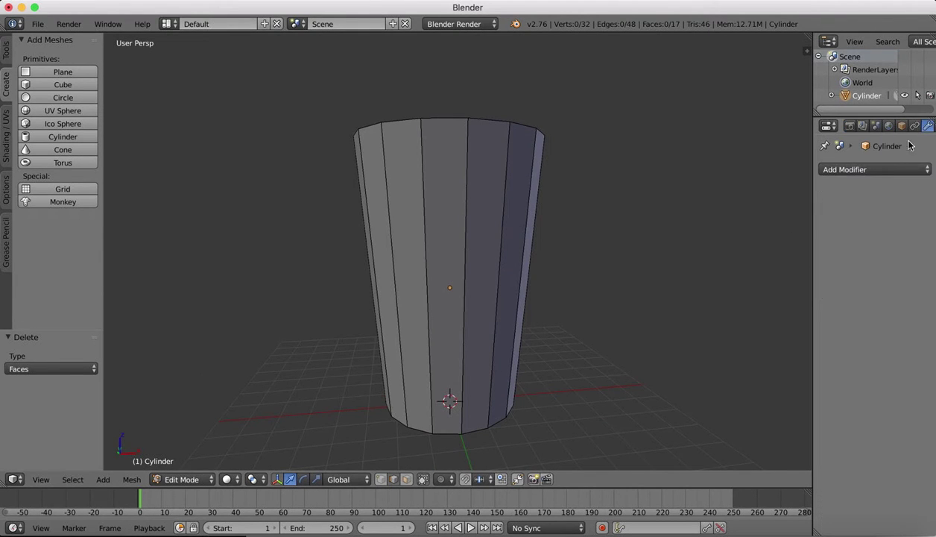
{"action": "key", "text": "Tab"}
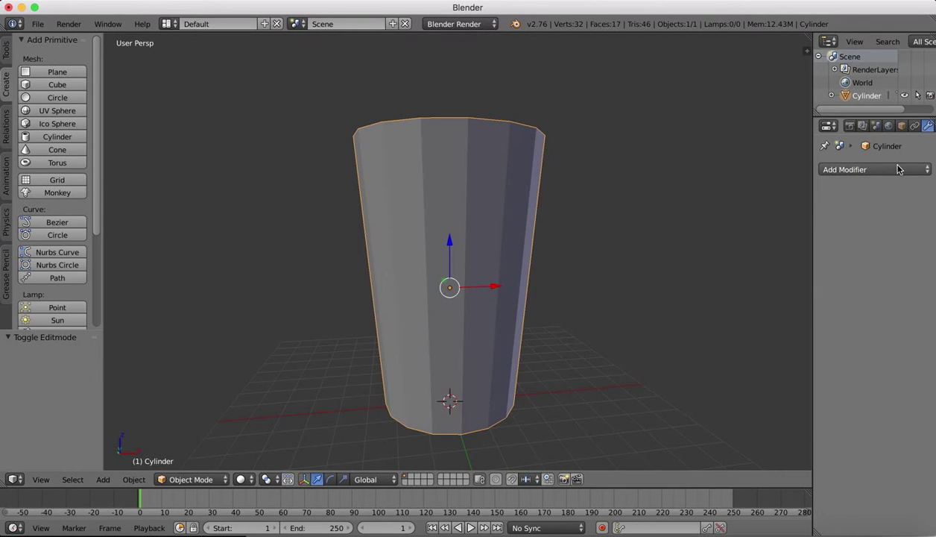
{"action": "left_click", "coordinate": [898, 170]}
{"action": "left_click", "coordinate": [643, 359]}
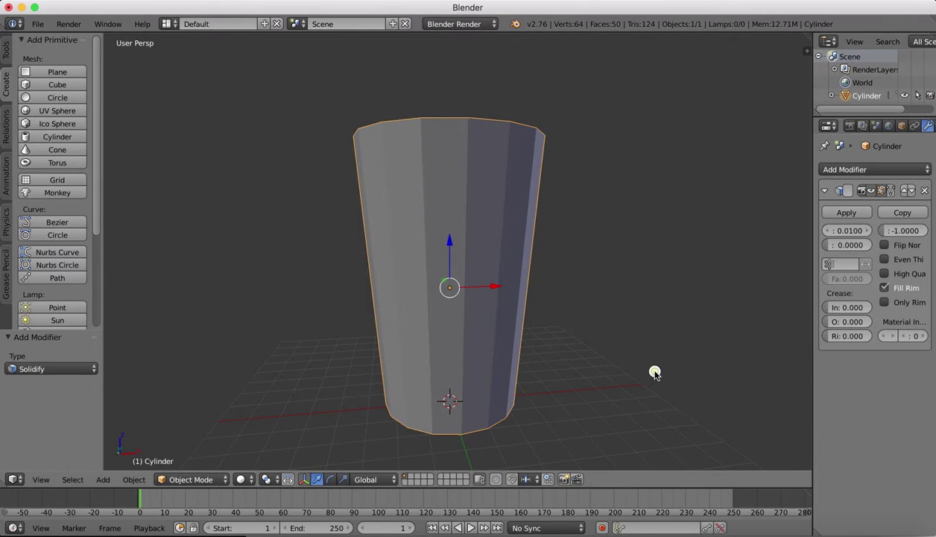
Set the Solidify thickness to 0.04 and apply the modifier to the cup.
{"action": "scroll", "coordinate": [629, 143], "scroll_direction": "up", "scroll_amount": 5}
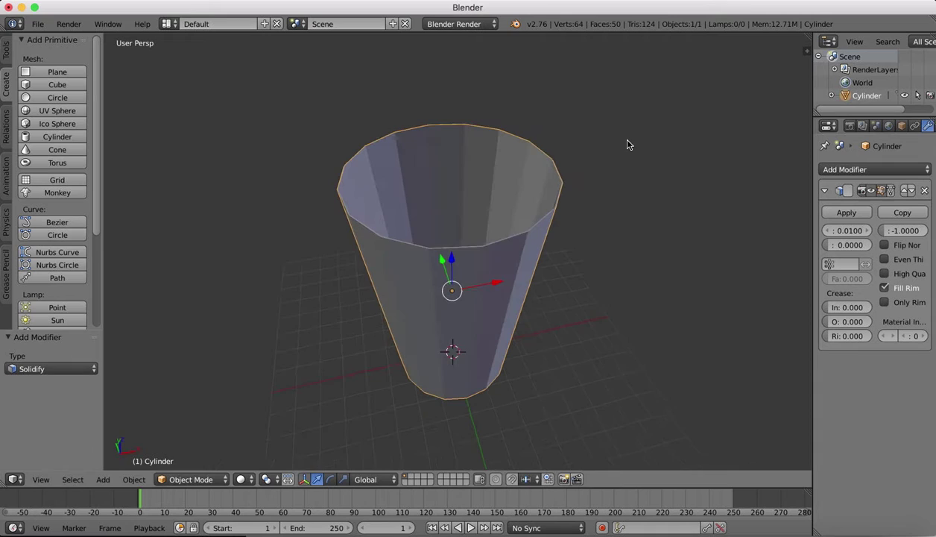
{"action": "left_click_drag", "start_coordinate": [867, 232], "coordinate": [887, 232]}
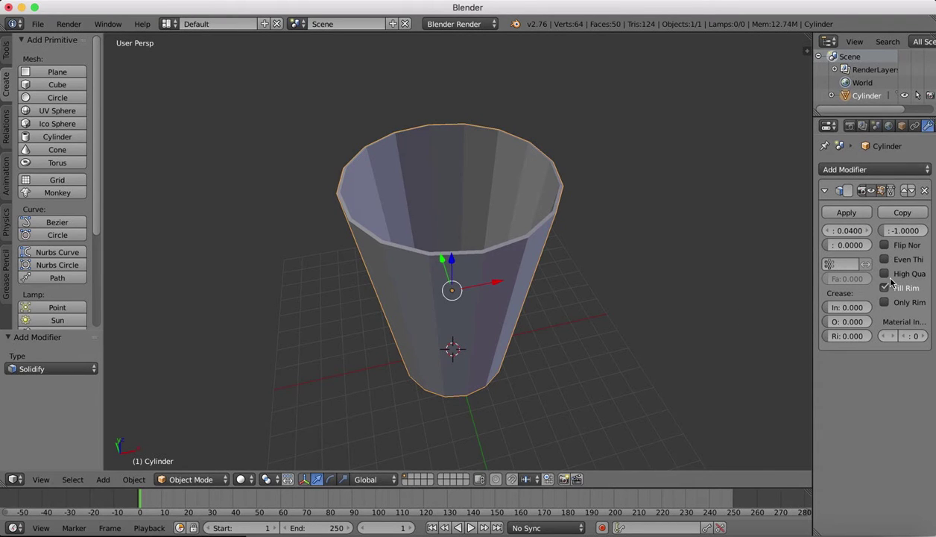
{"action": "left_click", "coordinate": [847, 213]}
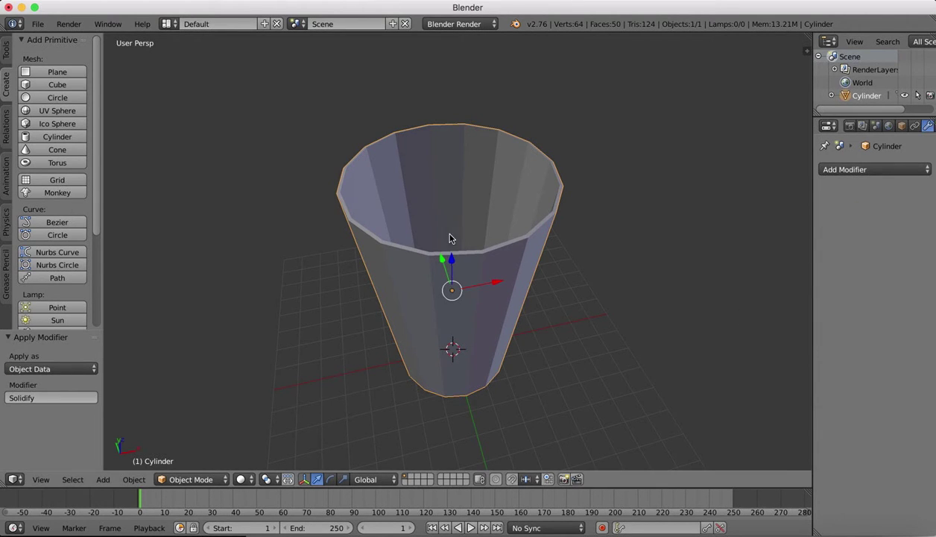
Enter Edit Mode on the cup and show it in wireframe from the front view.
{"action": "middle_click_drag", "start_coordinate": [445, 237], "coordinate": [441, 238]}
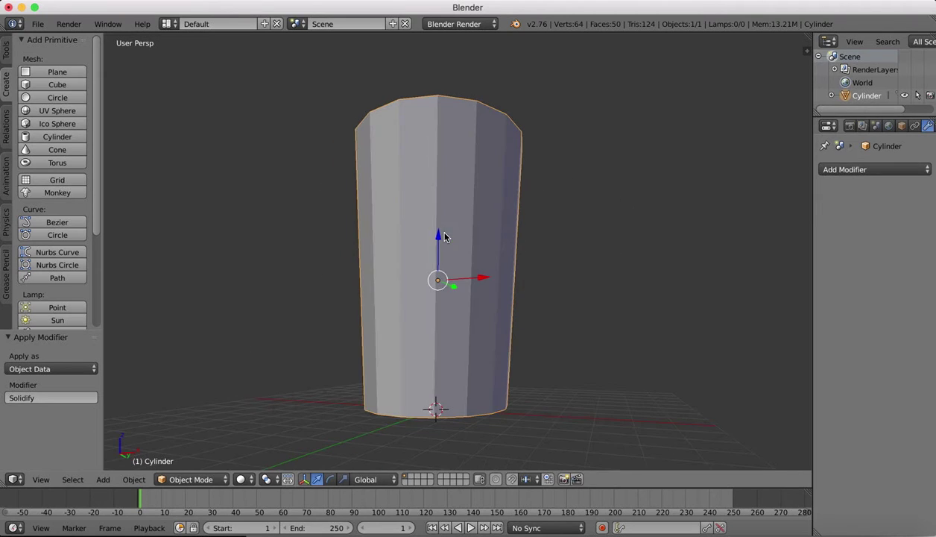
{"action": "left_click", "coordinate": [189, 481]}
{"action": "left_click", "coordinate": [190, 450]}
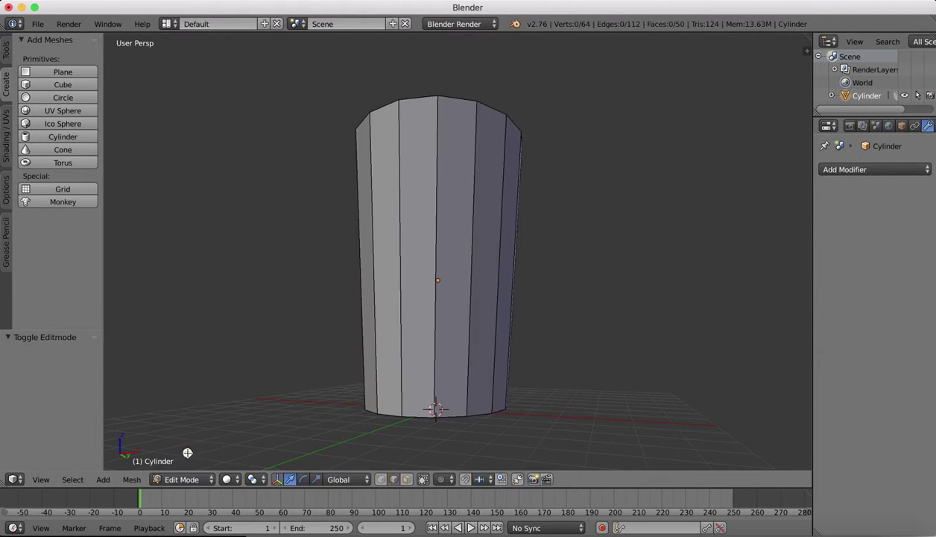
{"action": "left_click", "coordinate": [6, 51]}
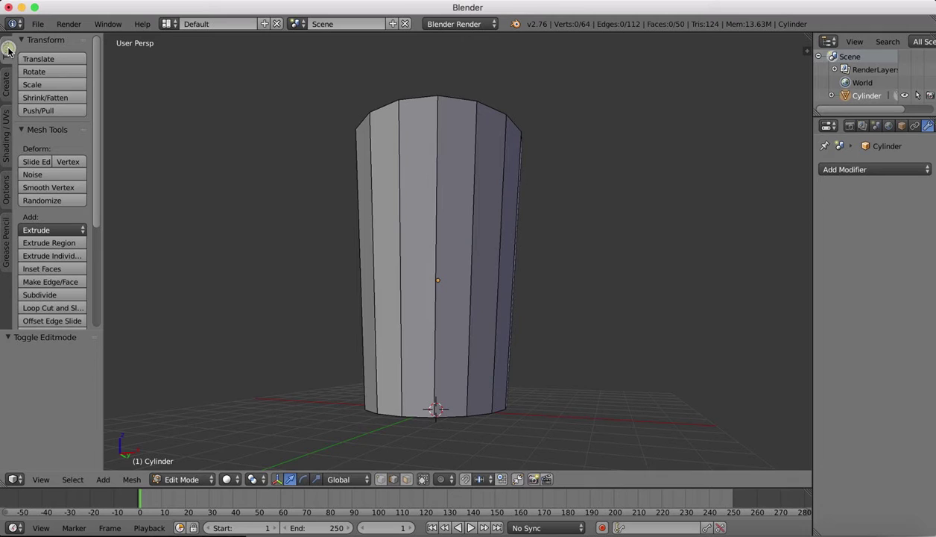
{"action": "left_click", "coordinate": [41, 479]}
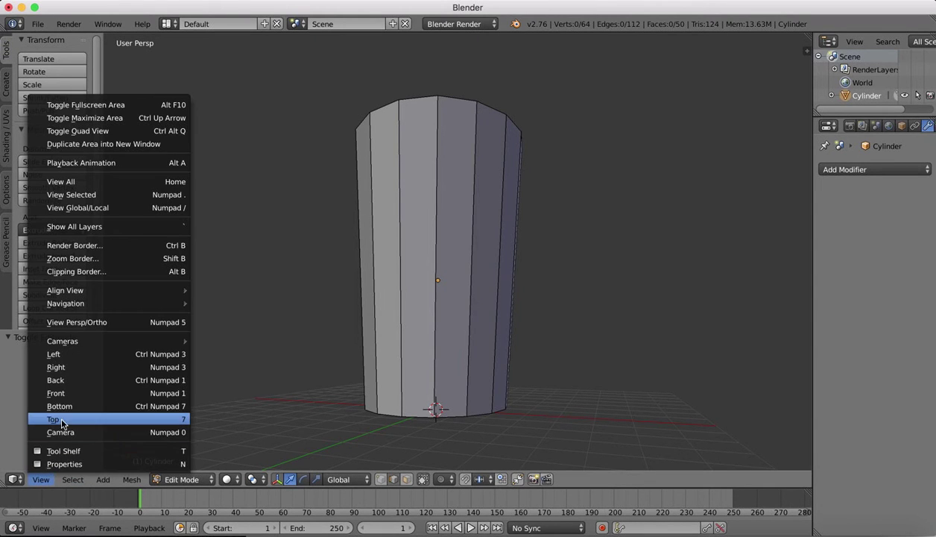
{"action": "left_click", "coordinate": [63, 396]}
{"action": "key", "text": "z"}
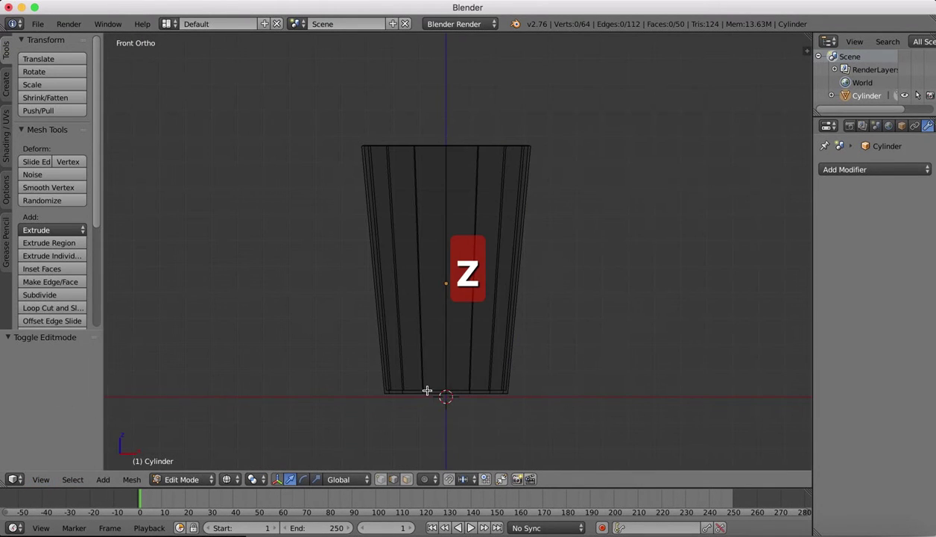
Select the edge loop around the cup's inner floor and raise it about 0.44 units along Z.
{"action": "right_click", "coordinate": [399, 438]}
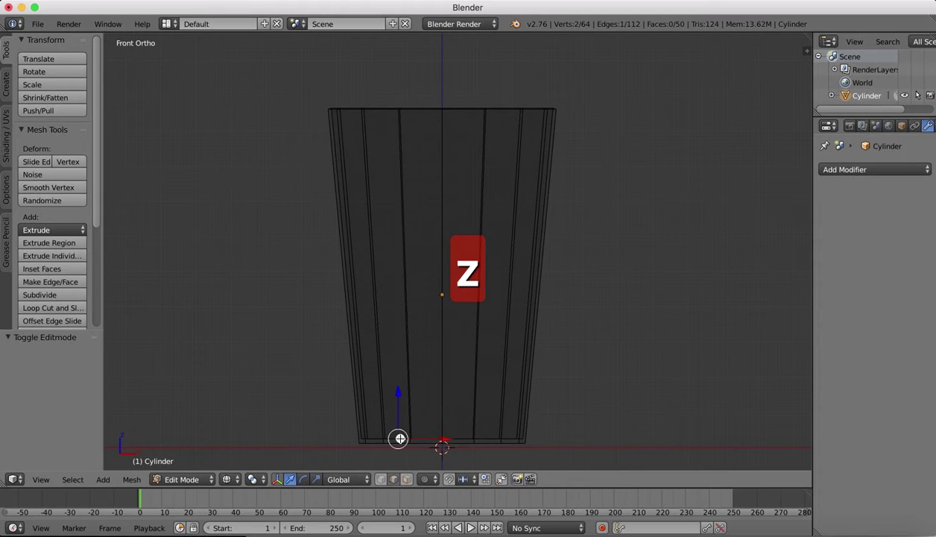
{"action": "right_click", "coordinate": [468, 438], "text": "shift"}
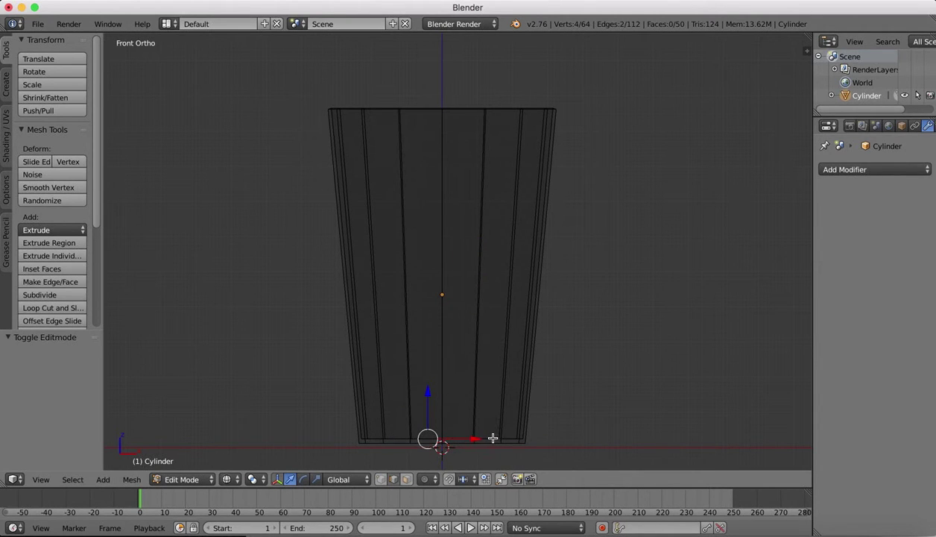
{"action": "right_click", "coordinate": [493, 438], "text": "alt"}
{"action": "left_click_drag", "start_coordinate": [444, 396], "coordinate": [446, 382]}
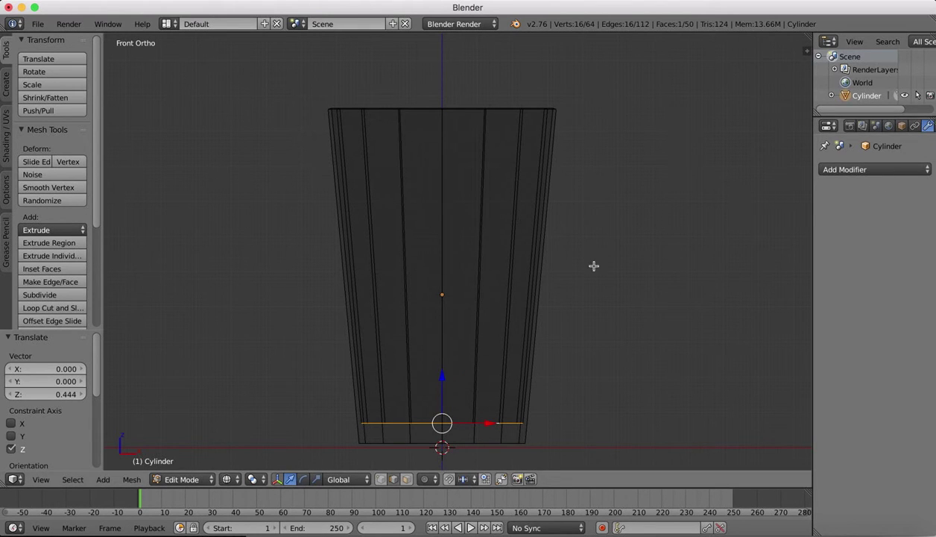
Return to Object Mode and add a Subdivision Surface modifier to the cup with 3 view subdivisions.
{"action": "key", "text": "Tab"}
{"action": "left_click", "coordinate": [885, 166]}
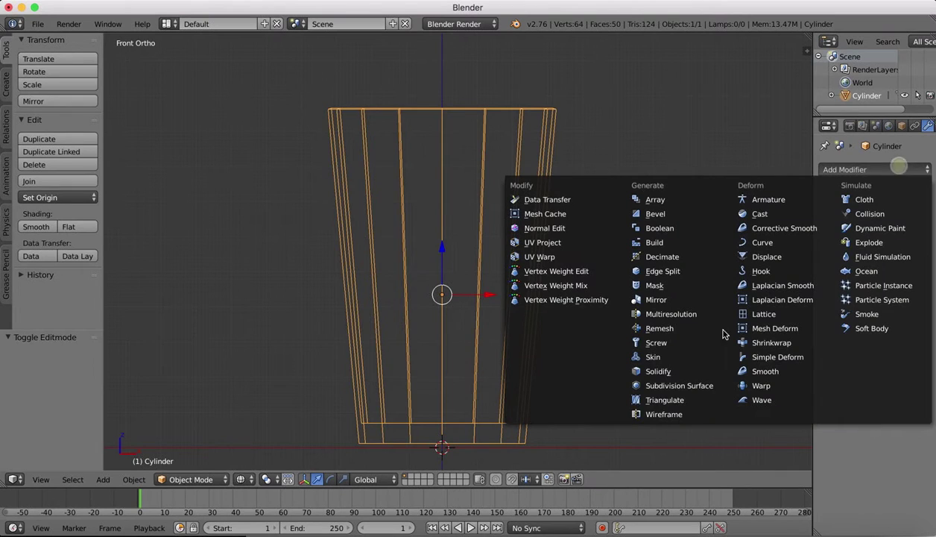
{"action": "left_click", "coordinate": [666, 385]}
{"action": "left_click", "coordinate": [868, 259]}
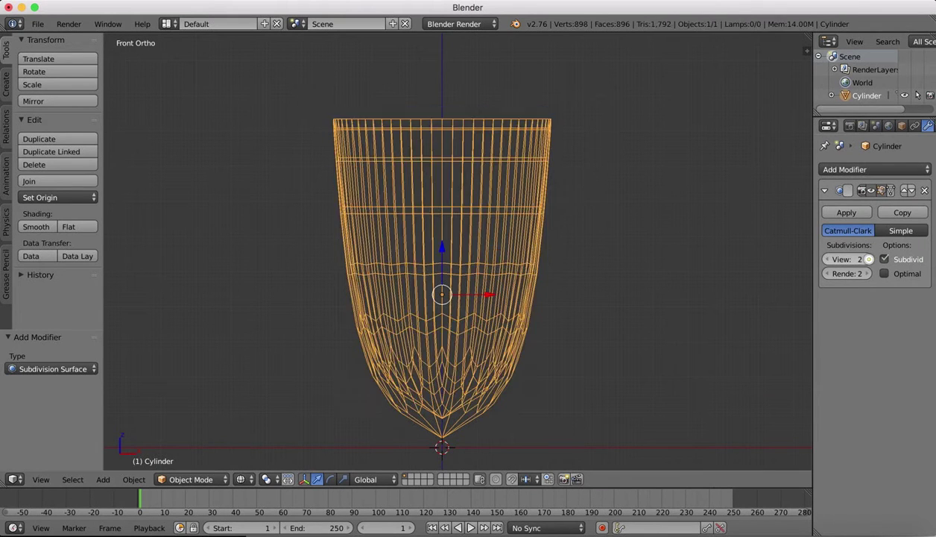
{"action": "left_click", "coordinate": [868, 259]}
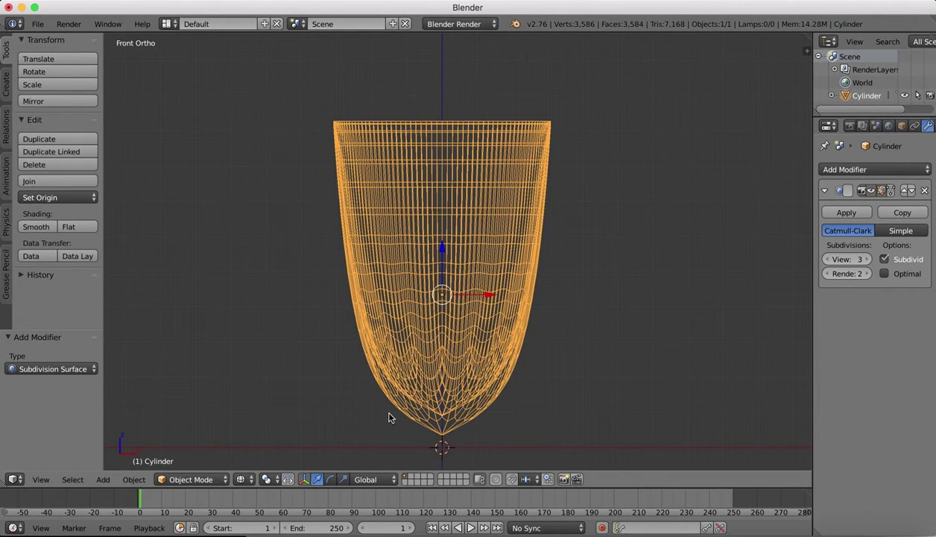
In Edit Mode, add one loop cut around the cup's inner wall and slide it down close to the inner floor.
{"action": "left_click", "coordinate": [195, 479]}
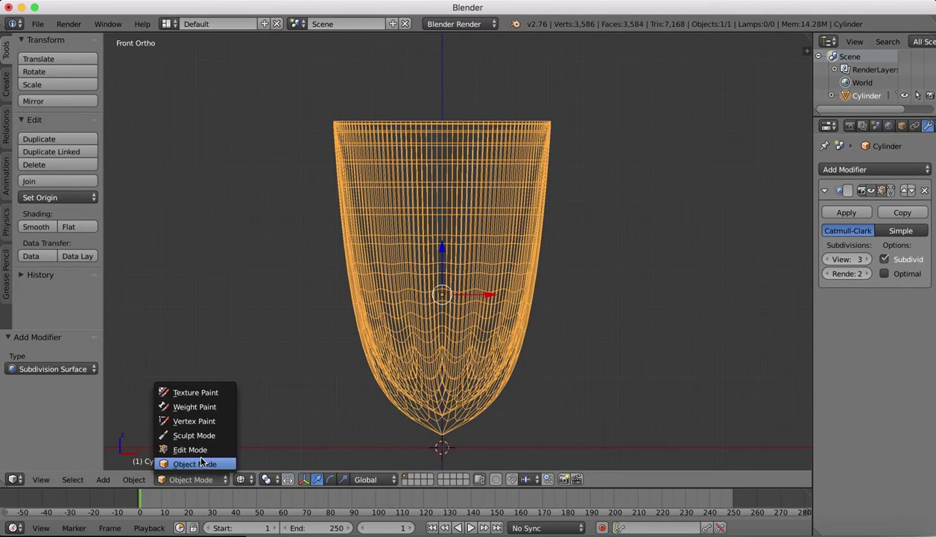
{"action": "left_click", "coordinate": [199, 450]}
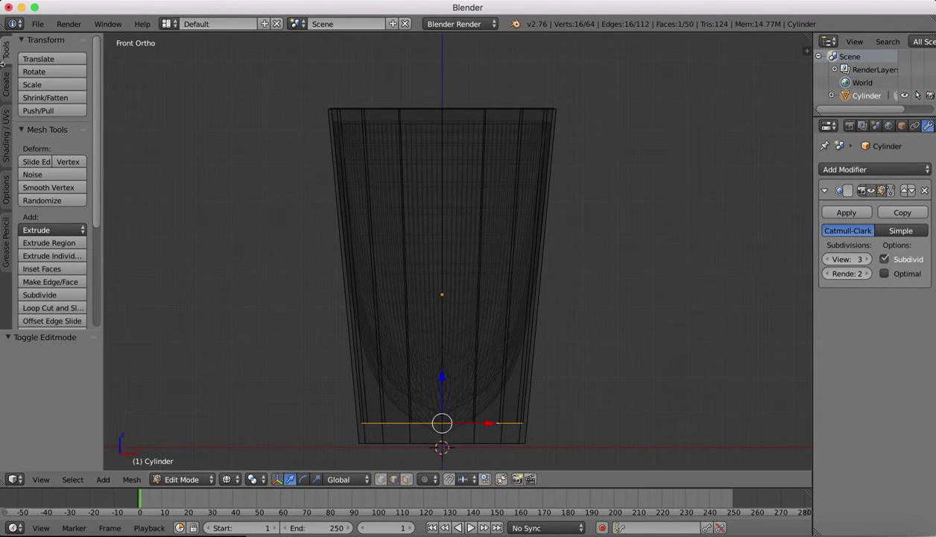
{"action": "left_click", "coordinate": [49, 308]}
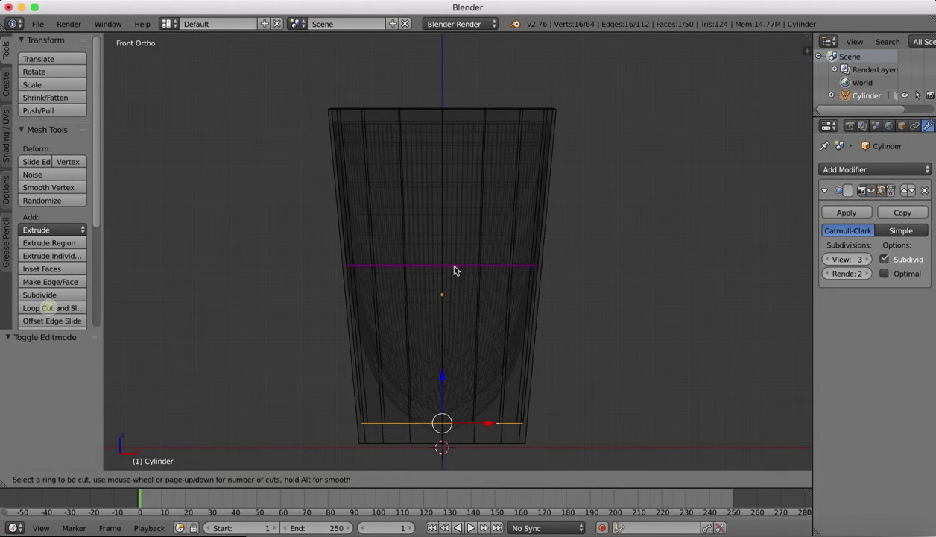
{"action": "left_click", "coordinate": [411, 261]}
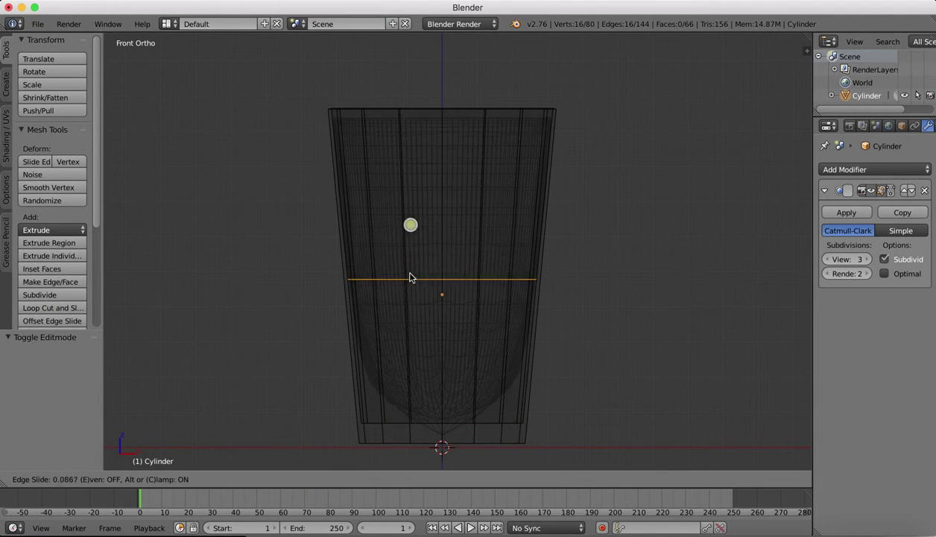
{"action": "left_click", "coordinate": [412, 380]}
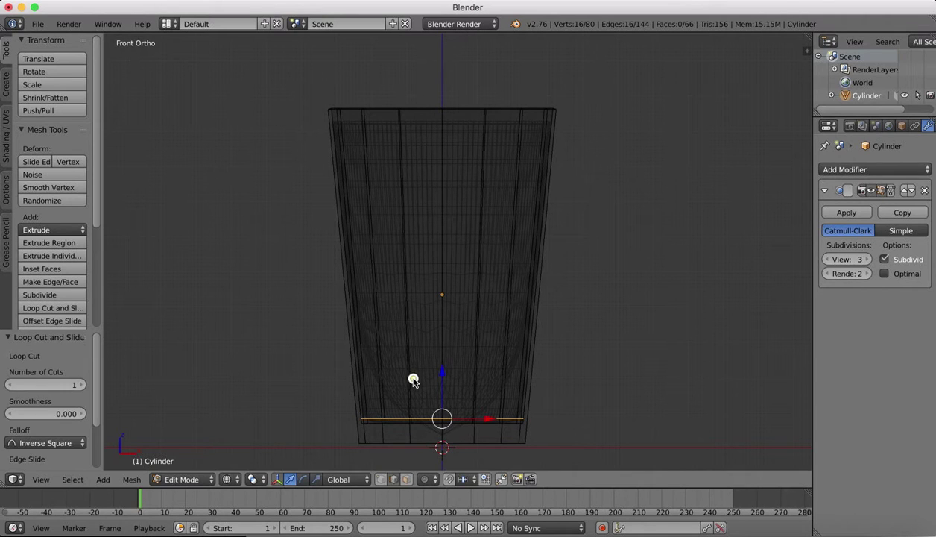
Add a loop cut around the cup's outer wall and slide it down close to the outer base edge.
{"action": "left_click", "coordinate": [41, 307]}
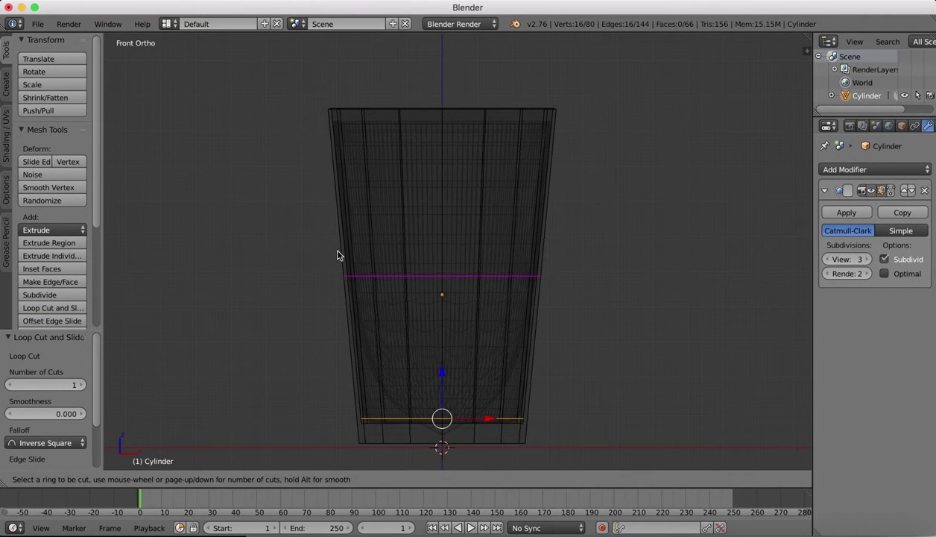
{"action": "left_click", "coordinate": [337, 255]}
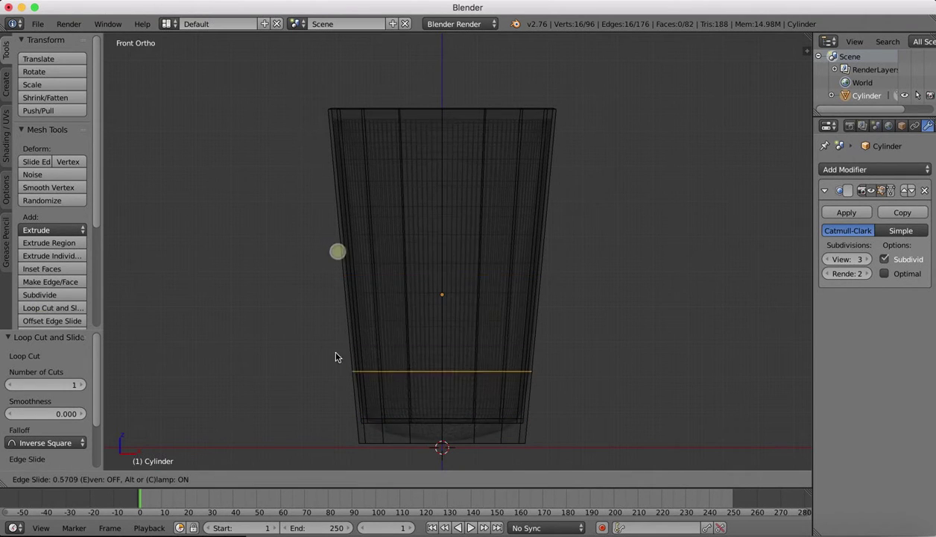
{"action": "left_click", "coordinate": [332, 423]}
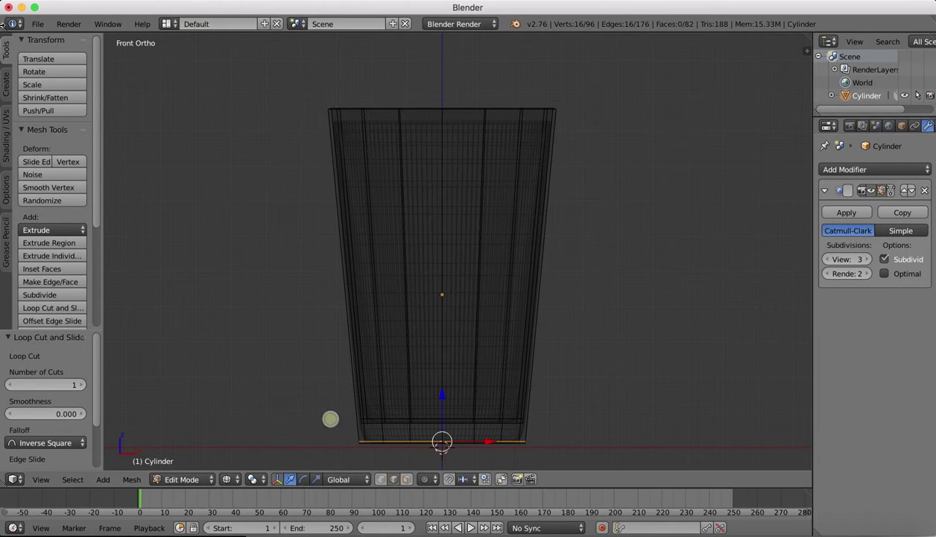
Add another loop cut around the outer wall and slide it up to just below the rim.
{"action": "left_click", "coordinate": [42, 307]}
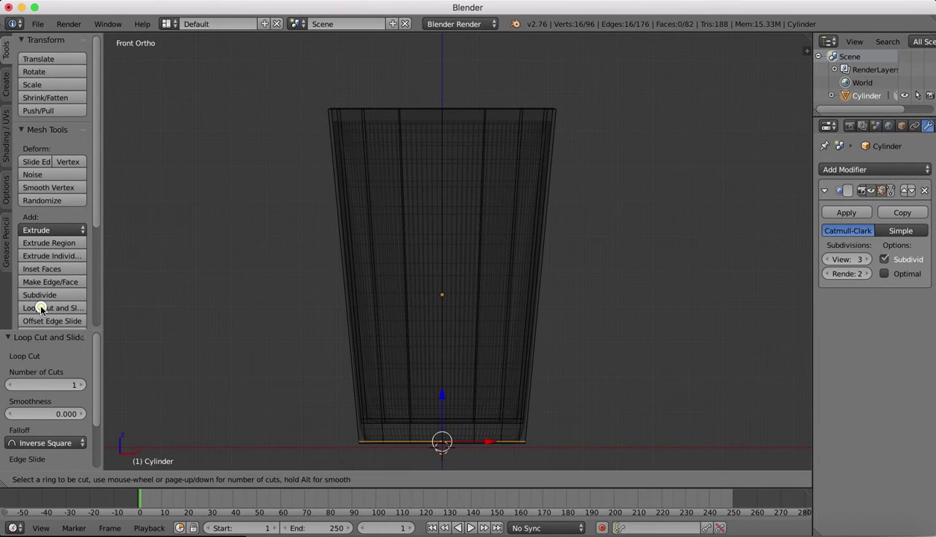
{"action": "left_click", "coordinate": [305, 183]}
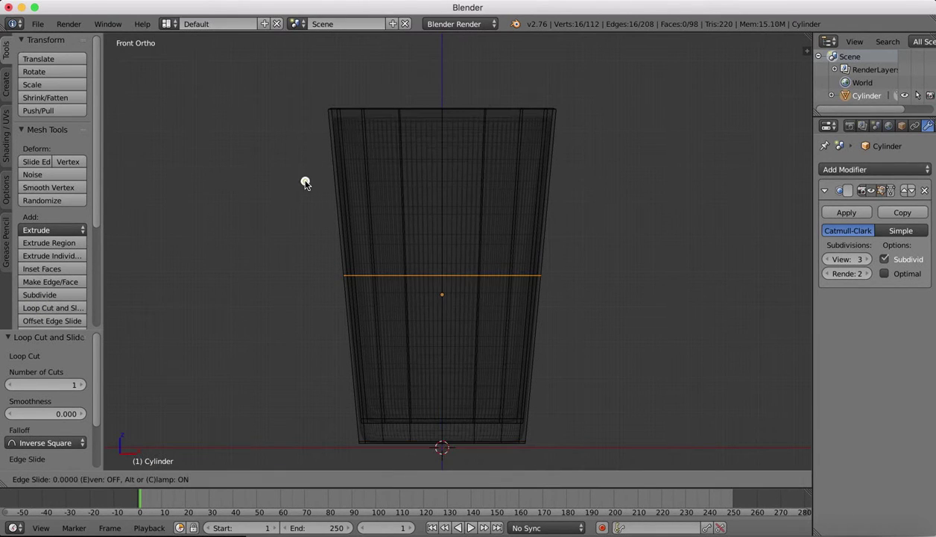
{"action": "left_click", "coordinate": [290, 456]}
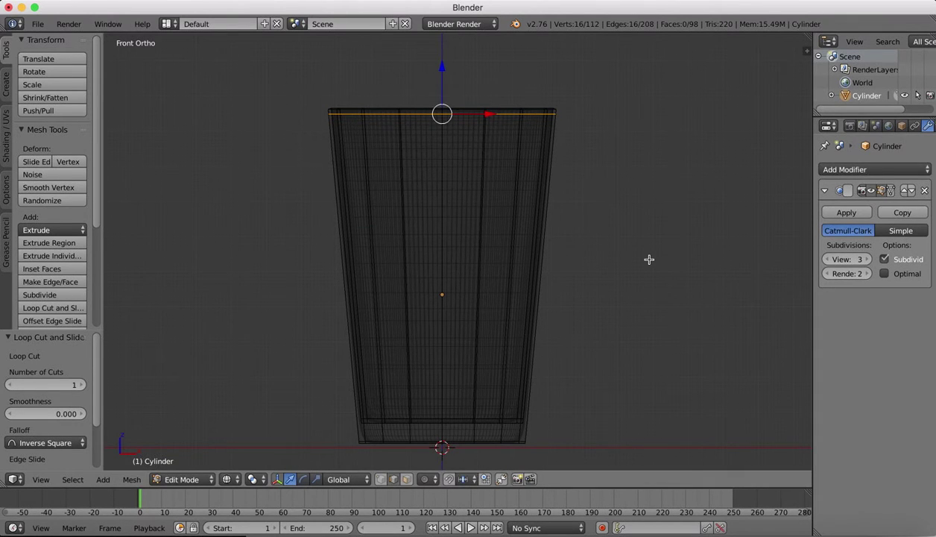
Add a loop cut around the cup's inner wall and slide it up to just below the rim.
{"action": "middle_click_drag", "start_coordinate": [648, 260], "coordinate": [649, 264]}
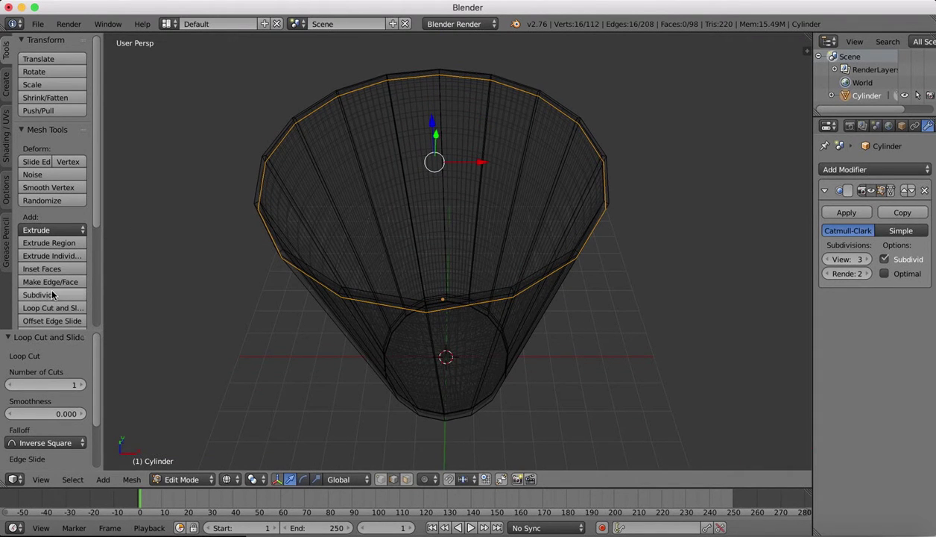
{"action": "left_click", "coordinate": [41, 307]}
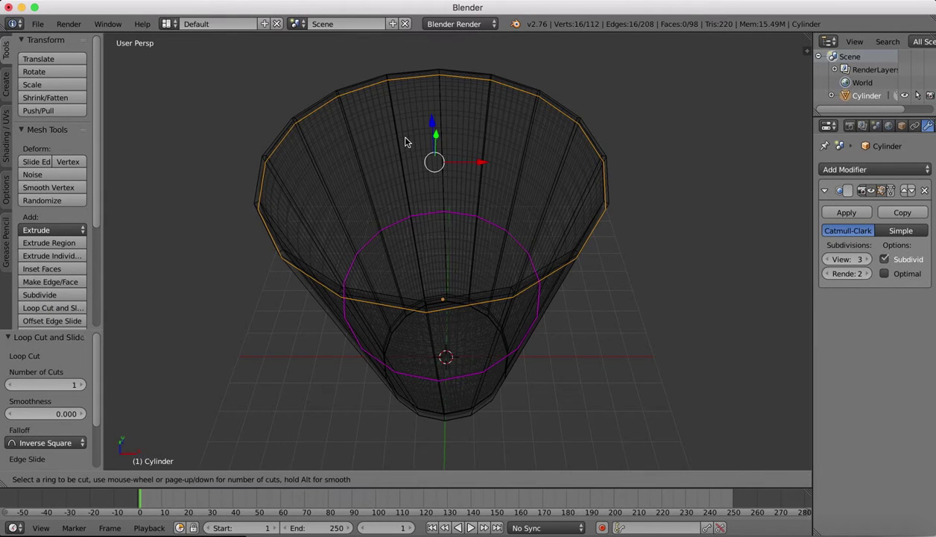
{"action": "left_click", "coordinate": [405, 139]}
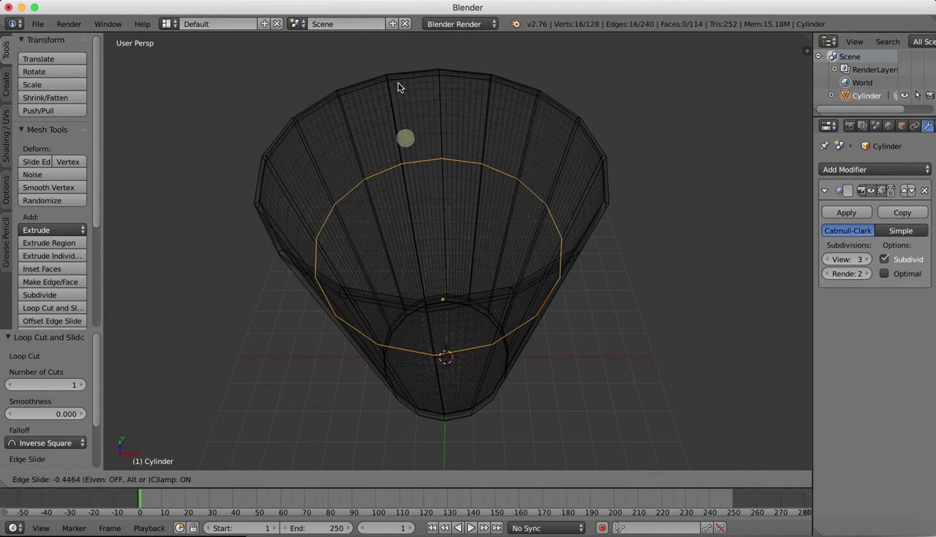
{"action": "left_click", "coordinate": [393, 471]}
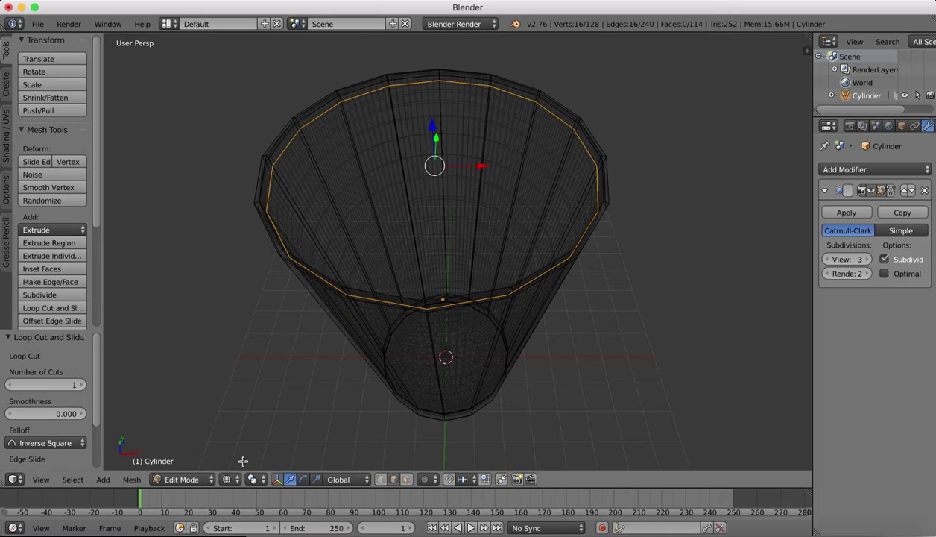
Switch back to solid display and Object Mode, and give the cup smooth shading.
{"action": "key", "text": "z"}
{"action": "mouse_move", "coordinate": [376, 274]}
{"action": "middle_mouse_down"}
{"action": "mouse_move", "coordinate": [359, 209]}
{"action": "mouse_move", "coordinate": [359, 228]}
{"action": "middle_mouse_up"}
{"action": "scroll", "coordinate": [353, 228], "scroll_direction": "down", "scroll_amount": 1}
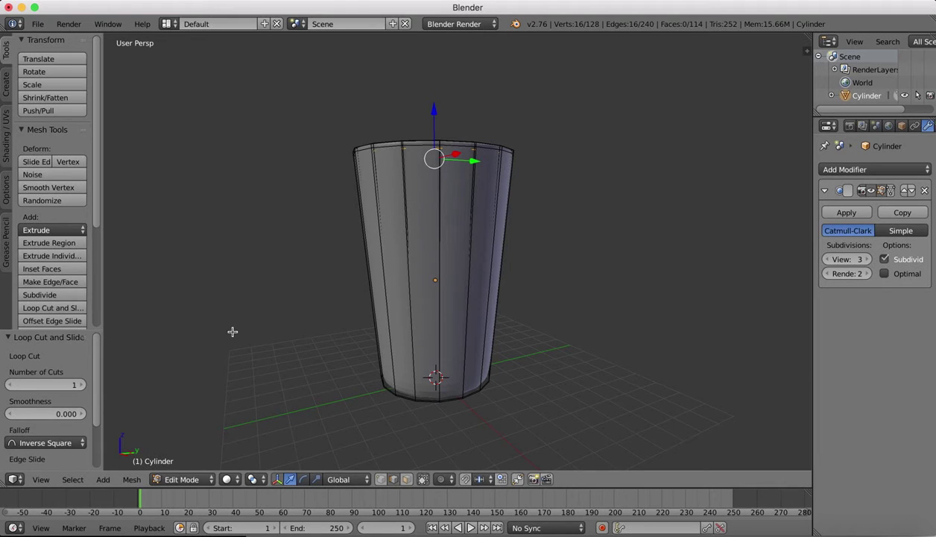
{"action": "key", "text": "Tab"}
{"action": "left_click", "coordinate": [38, 226]}
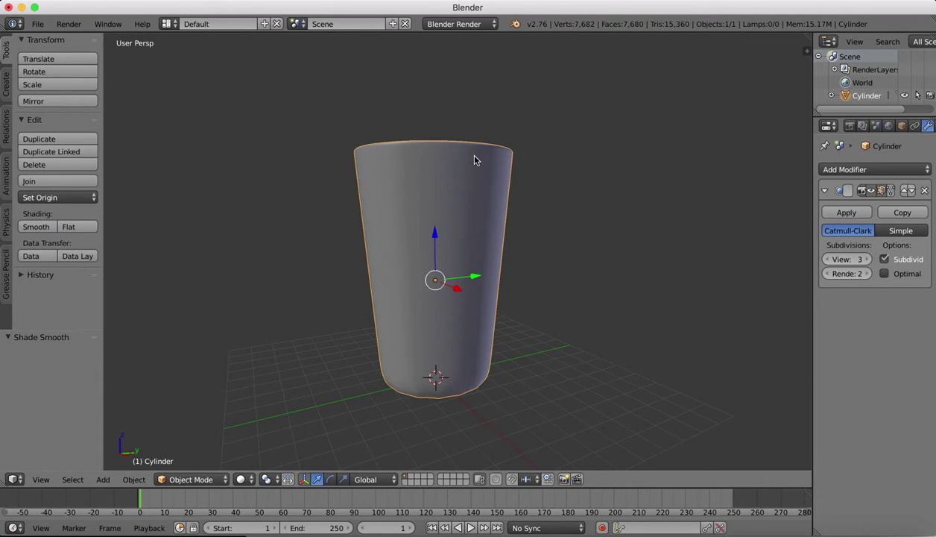
Apply the Subdivision Surface modifier to the cup.
{"action": "middle_click_drag", "start_coordinate": [512, 192], "coordinate": [491, 170]}
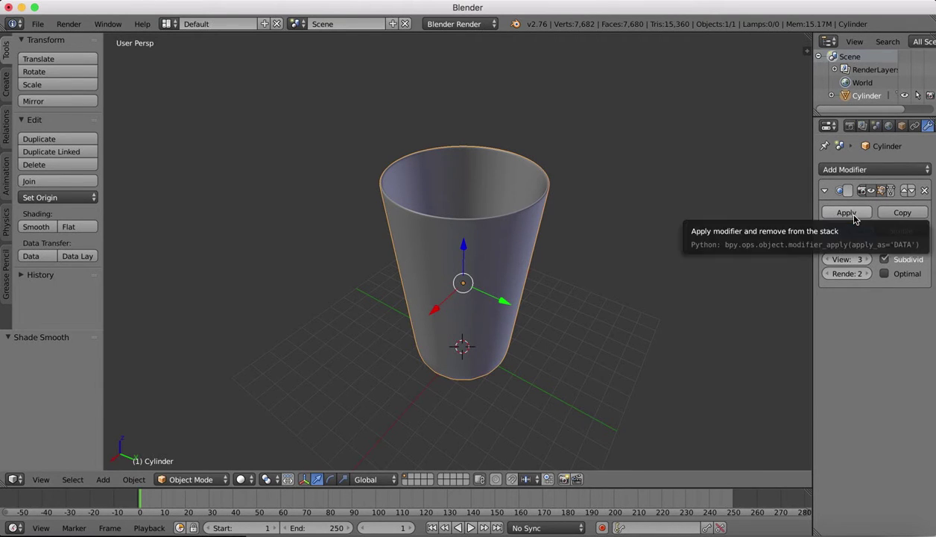
{"action": "left_click", "coordinate": [826, 191]}
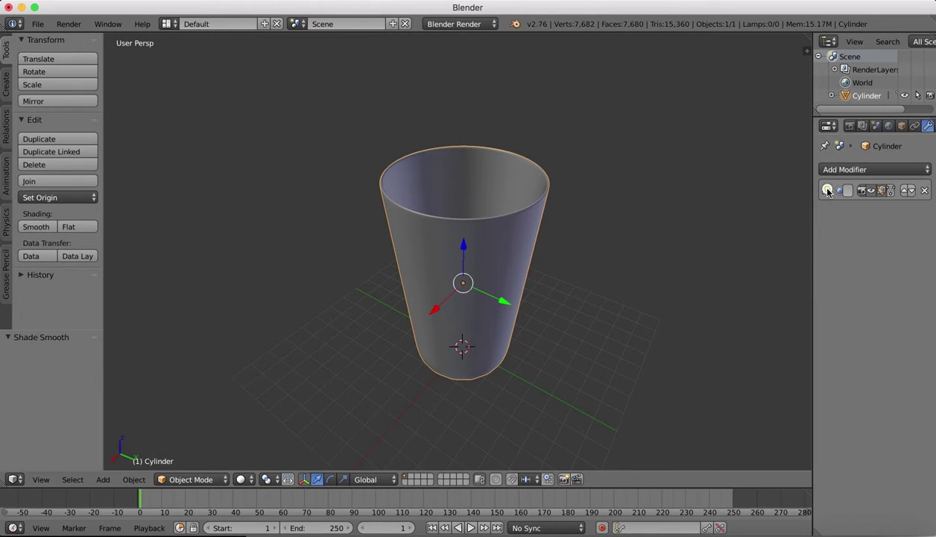
{"action": "left_click", "coordinate": [825, 190]}
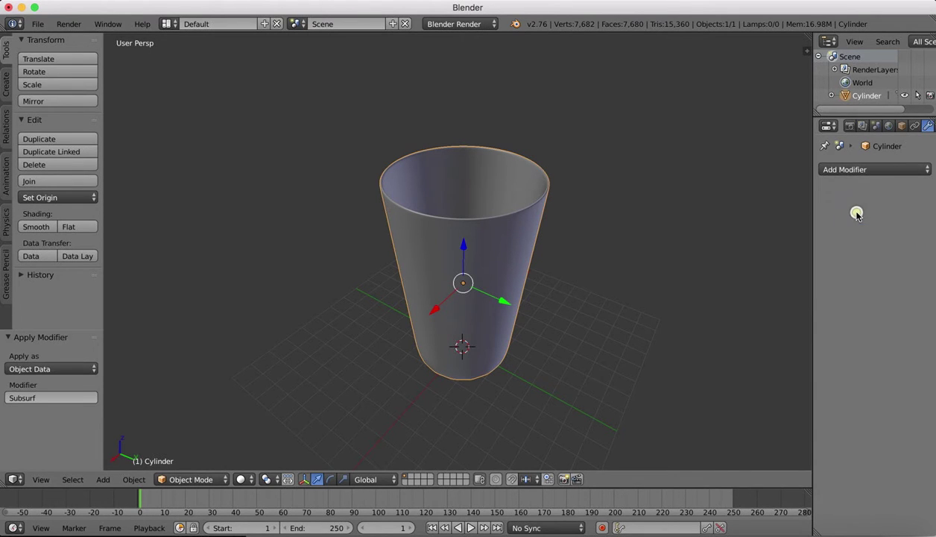
Add a Fluid Simulation modifier to the cup and set its fluid type to Obstacle.
{"action": "left_click", "coordinate": [847, 171]}
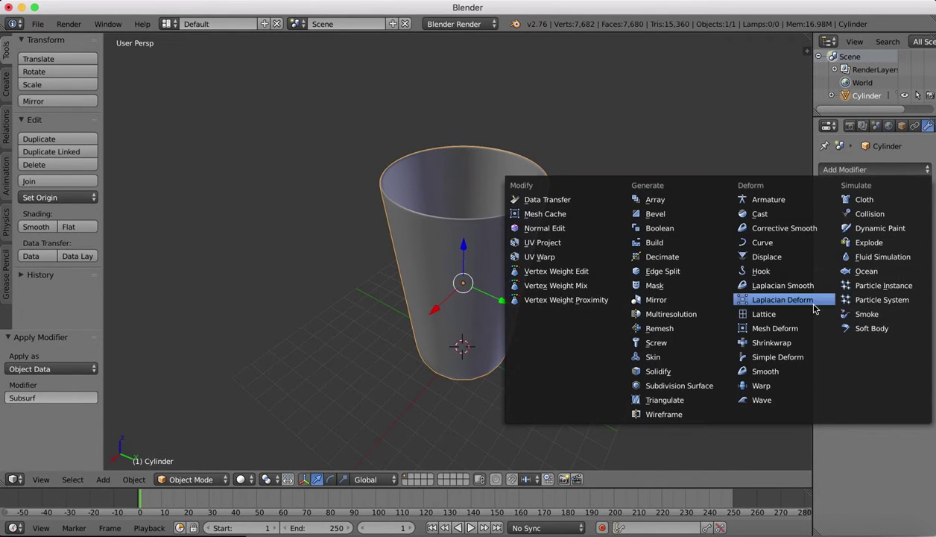
{"action": "left_click", "coordinate": [879, 256]}
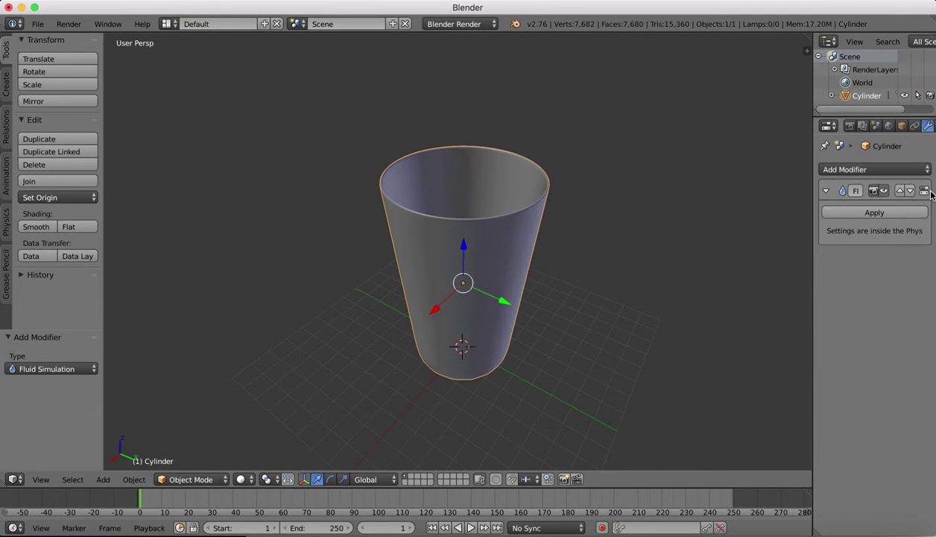
{"action": "left_click", "coordinate": [924, 191]}
{"action": "left_click", "coordinate": [888, 281]}
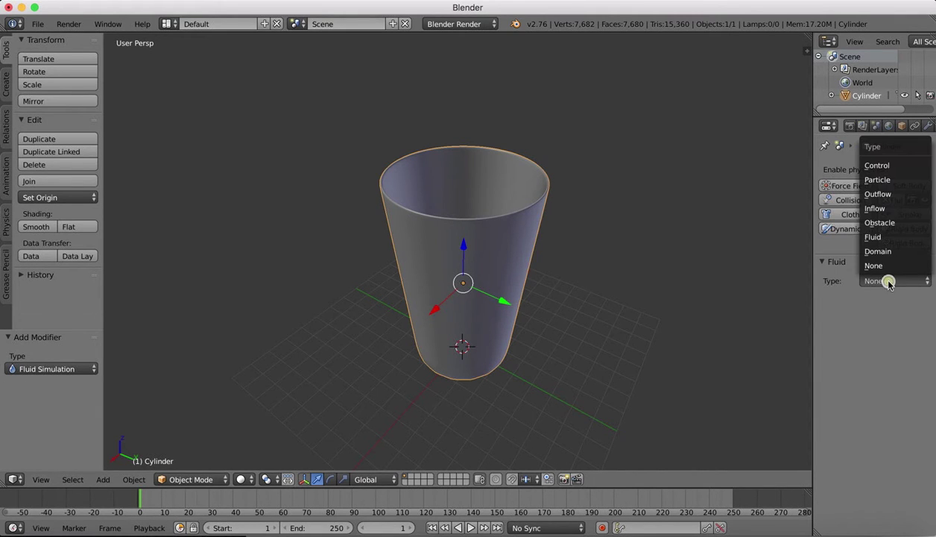
{"action": "left_click", "coordinate": [879, 222]}
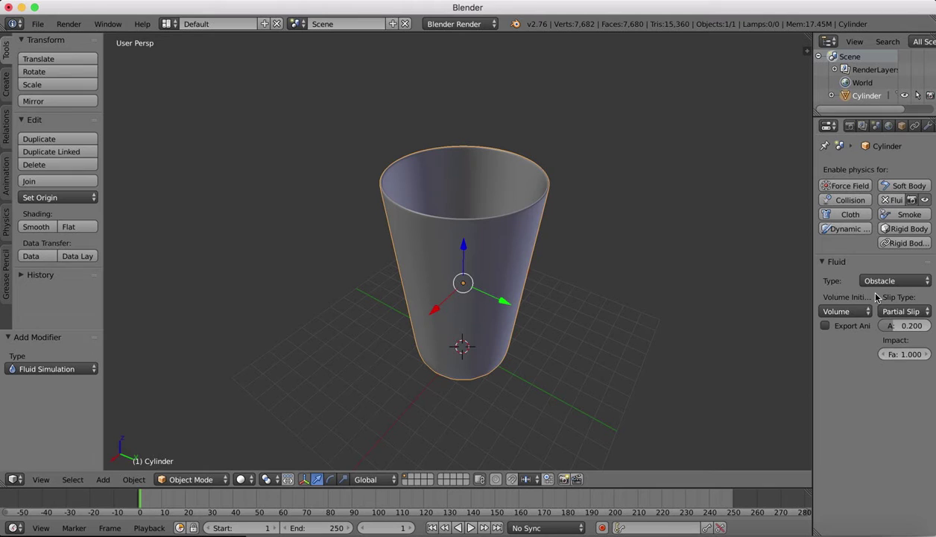
Set the cup obstacle's volume initialization to Both and widen the properties area so its labels are readable.
{"action": "left_click", "coordinate": [855, 309]}
{"action": "left_click", "coordinate": [820, 266]}
{"action": "left_click_drag", "start_coordinate": [815, 257], "coordinate": [747, 247]}
{"action": "scroll", "coordinate": [485, 249], "scroll_direction": "down", "scroll_amount": 2, "text": "shift"}
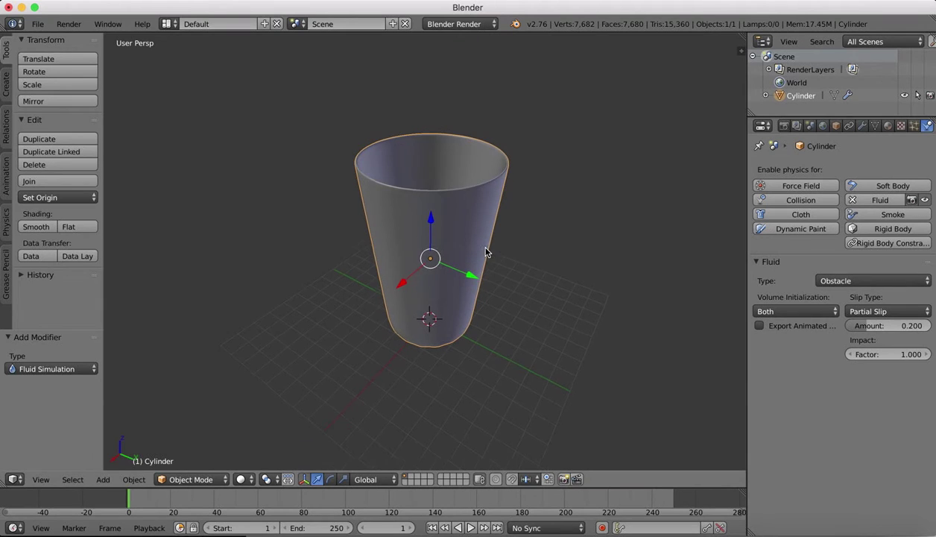
In front view, add a UV sphere and raise it about 11.6 units along Z, above the cup.
{"action": "left_click", "coordinate": [46, 479]}
{"action": "left_click", "coordinate": [67, 392]}
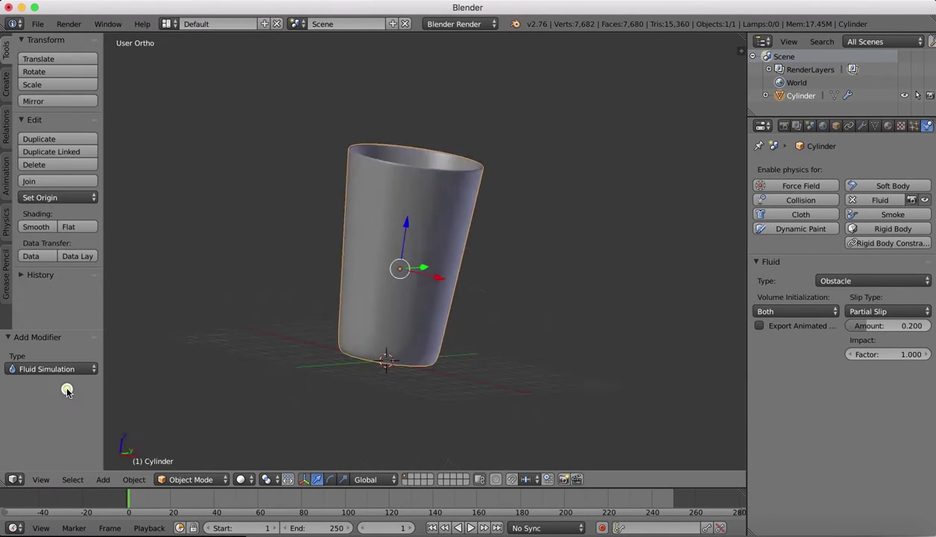
{"action": "left_click", "coordinate": [8, 88]}
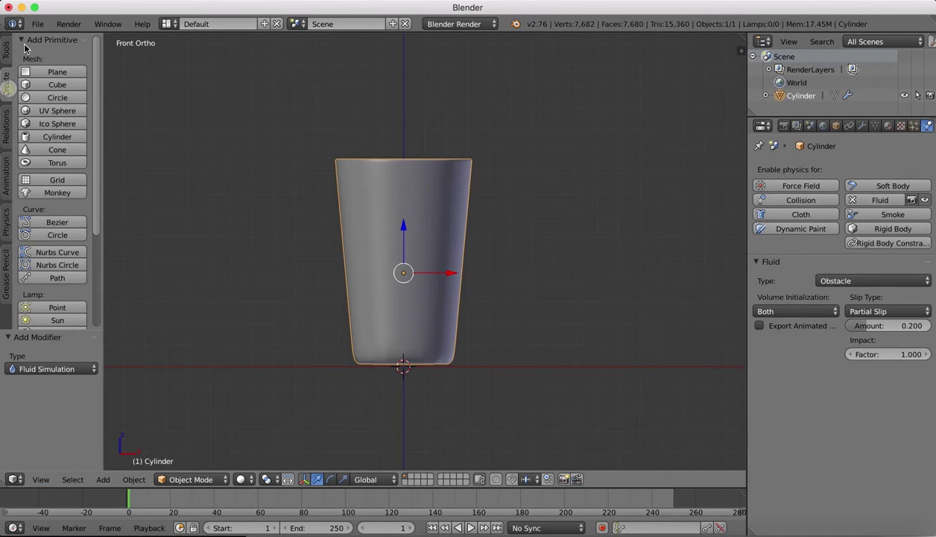
{"action": "left_click", "coordinate": [50, 111]}
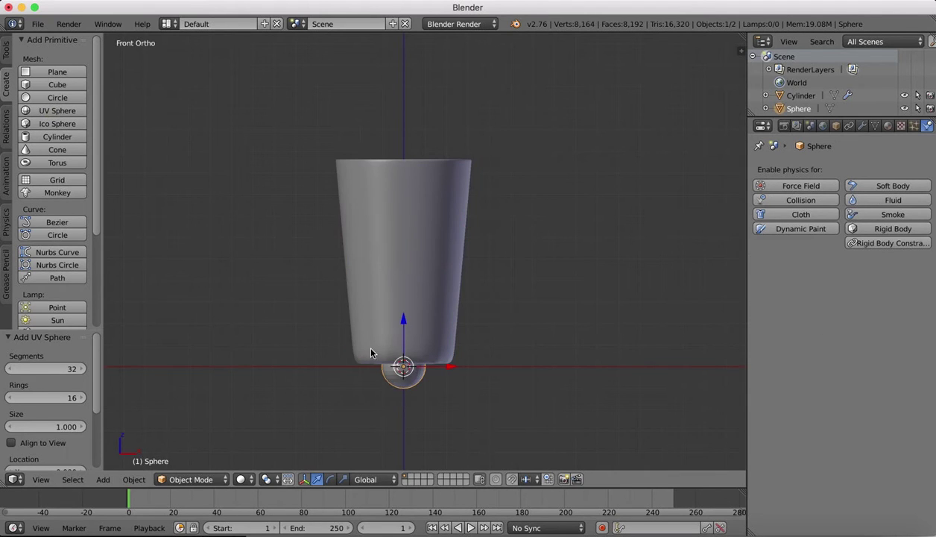
{"action": "left_click_drag", "start_coordinate": [404, 327], "coordinate": [404, 75]}
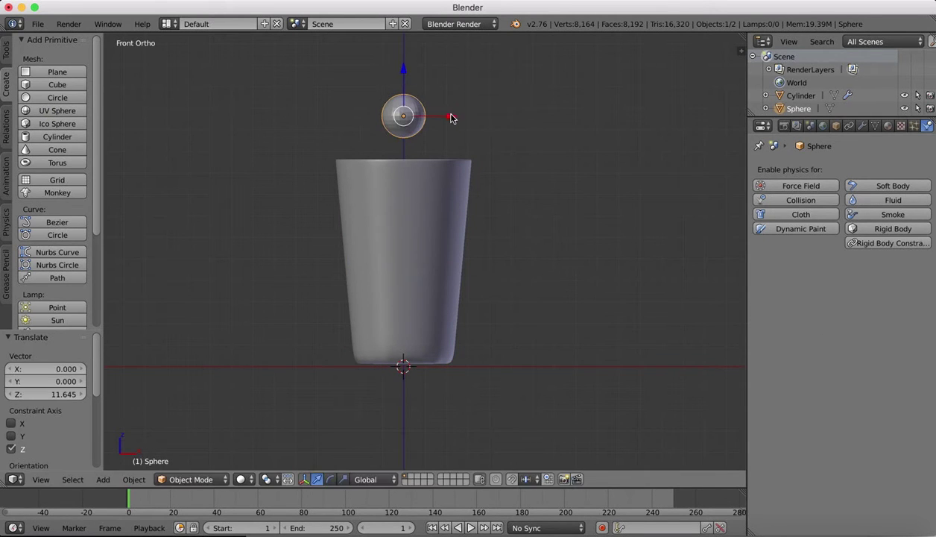
Move the sphere about 5.1 units in the negative X direction and scale it to about 0.73.
{"action": "left_click_drag", "start_coordinate": [446, 115], "coordinate": [337, 112]}
{"action": "key", "text": "s"}
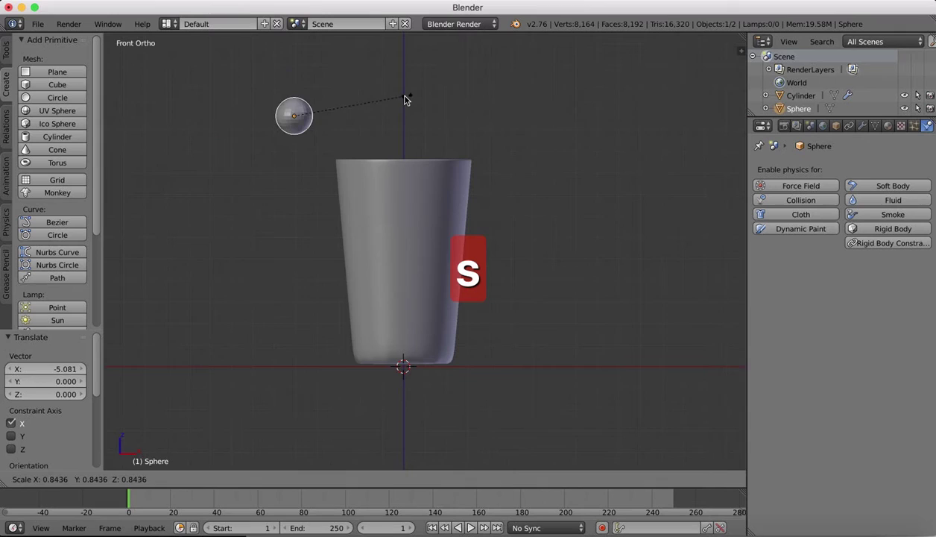
{"action": "left_click", "coordinate": [393, 106]}
In front view, raise the sphere about 2.2 units, shift it slightly further along negative X, and lower it about 0.4 units.
{"action": "scroll", "coordinate": [555, 207], "scroll_direction": "up", "scroll_amount": 4, "text": "shift"}
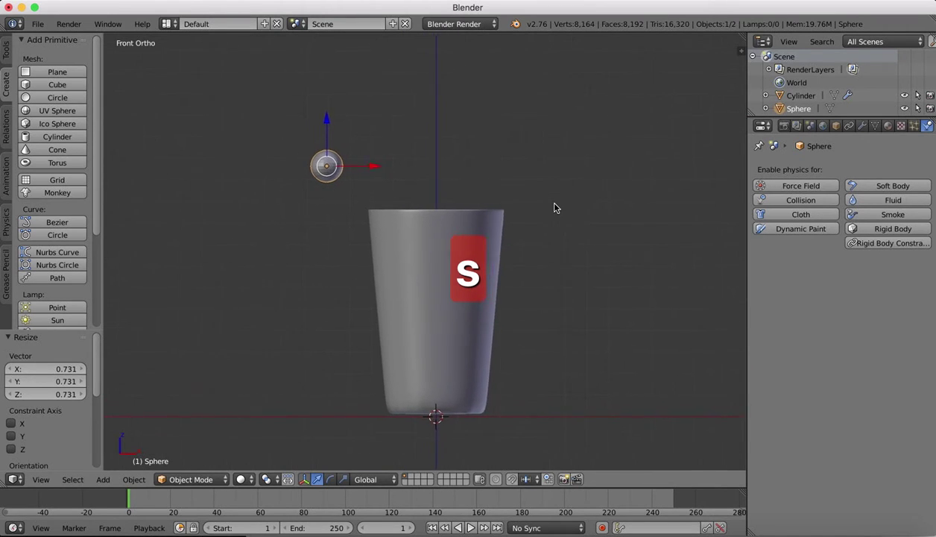
{"action": "scroll", "coordinate": [554, 207], "scroll_direction": "up", "scroll_amount": 1}
{"action": "left_click", "coordinate": [41, 479]}
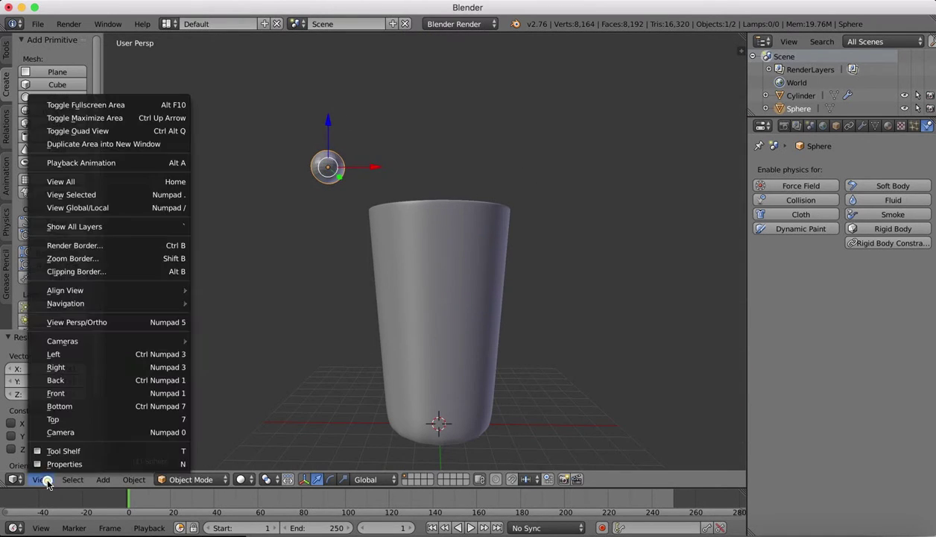
{"action": "left_click", "coordinate": [66, 395]}
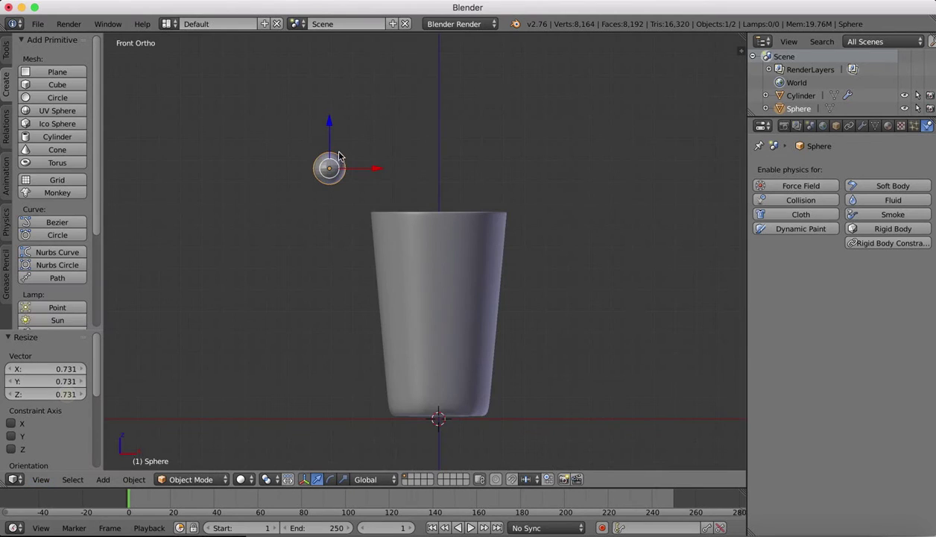
{"action": "left_click_drag", "start_coordinate": [328, 121], "coordinate": [331, 81]}
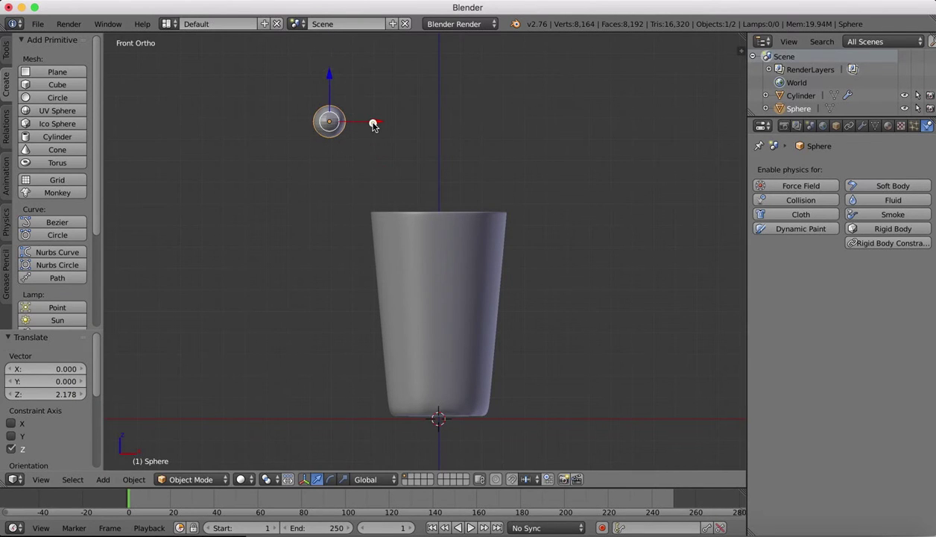
{"action": "left_click_drag", "start_coordinate": [372, 122], "coordinate": [345, 121]}
{"action": "left_click_drag", "start_coordinate": [302, 74], "coordinate": [304, 88]}
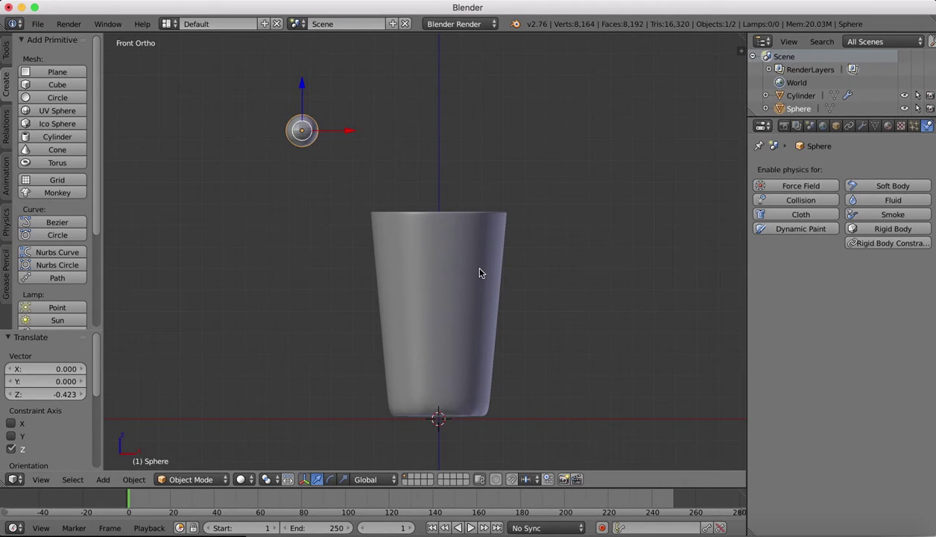
Tilt the cup about -11.6° around the global Y axis and raise it about 0.7 units along Z.
{"action": "right_click", "coordinate": [488, 294]}
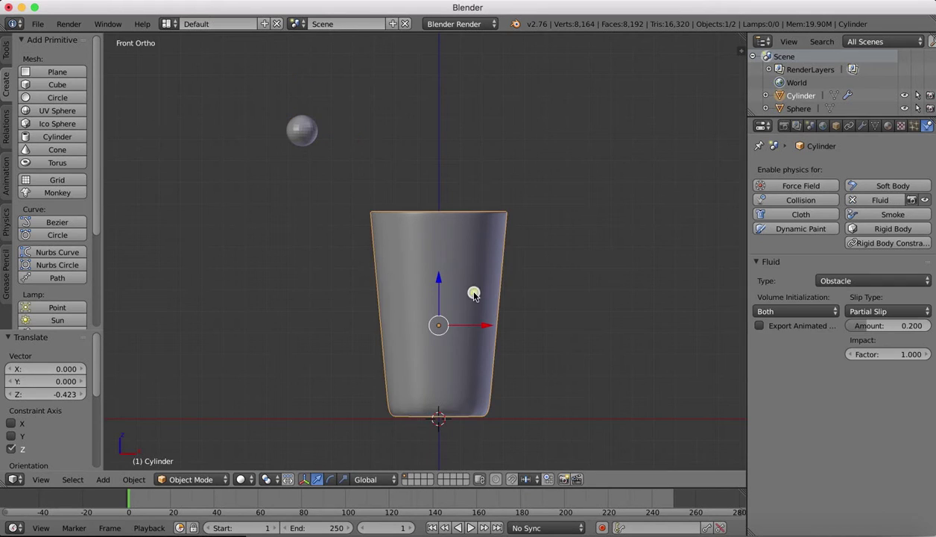
{"action": "key", "text": "r"}
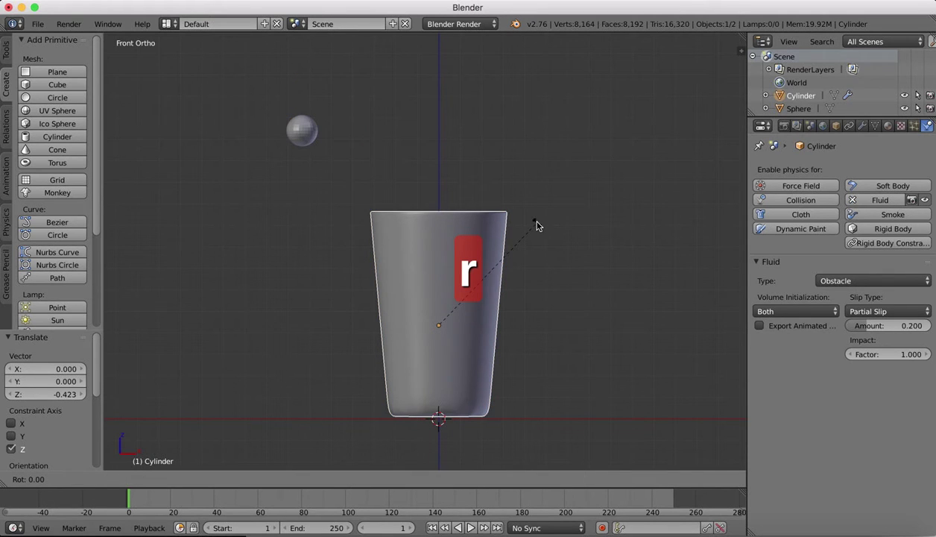
{"action": "key", "text": "z"}
{"action": "key", "text": "x"}
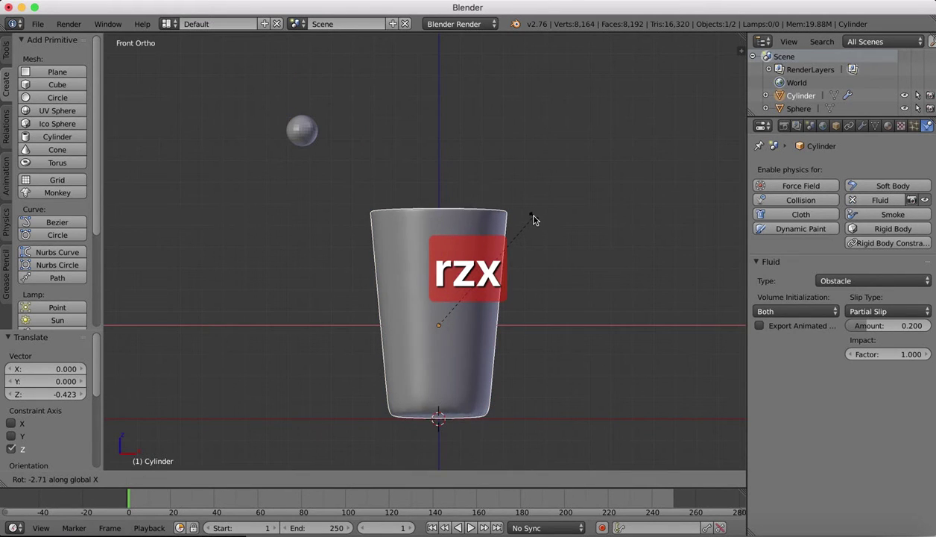
{"action": "key", "text": "y"}
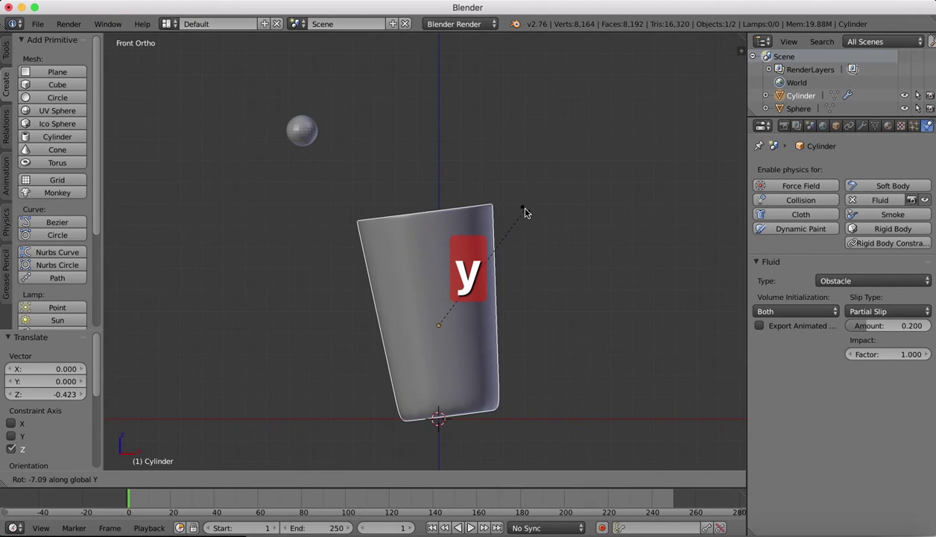
{"action": "left_click", "coordinate": [518, 200]}
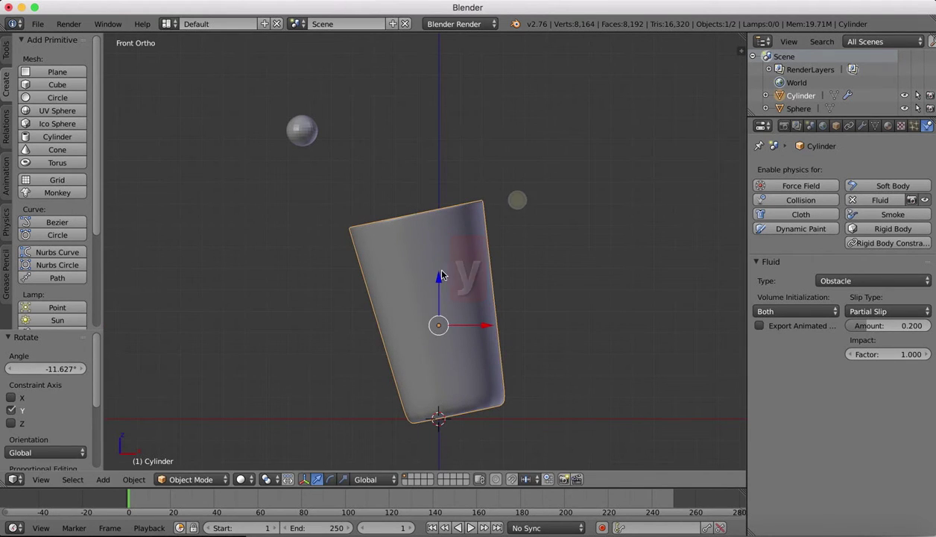
{"action": "key", "text": "g"}
{"action": "left_click", "coordinate": [438, 267]}
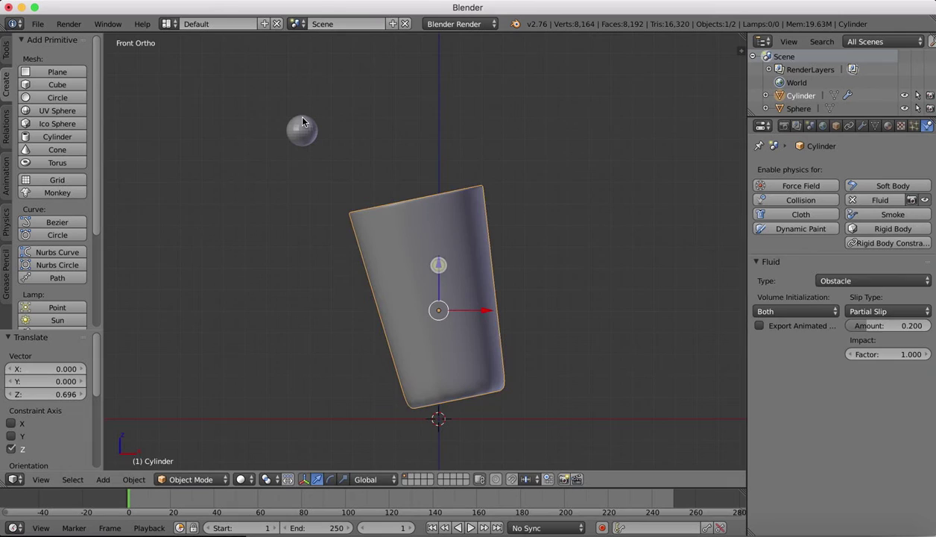
Move the sphere about 0.9 units along negative X and enable fluid physics on it with type Inflow.
{"action": "right_click", "coordinate": [304, 131]}
{"action": "left_click_drag", "start_coordinate": [347, 130], "coordinate": [327, 129]}
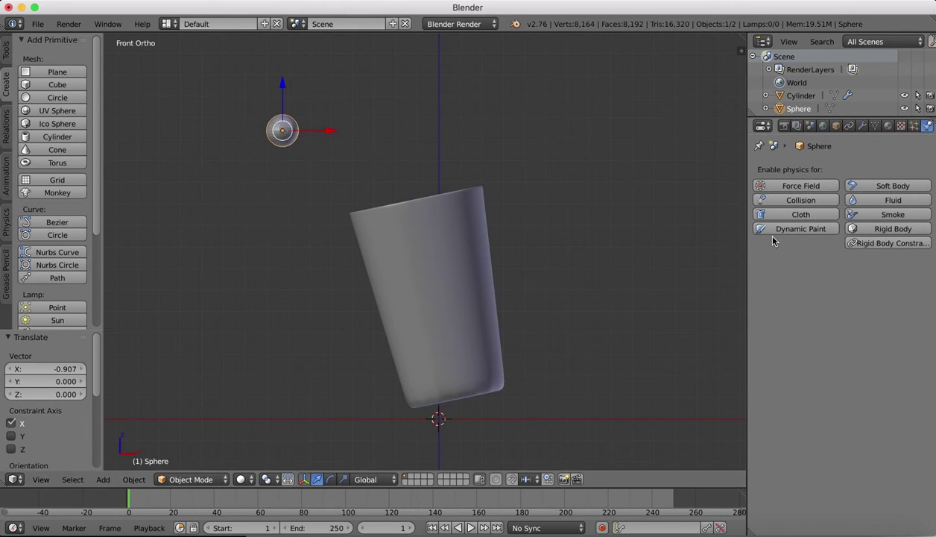
{"action": "left_click", "coordinate": [886, 199]}
{"action": "left_click", "coordinate": [857, 280]}
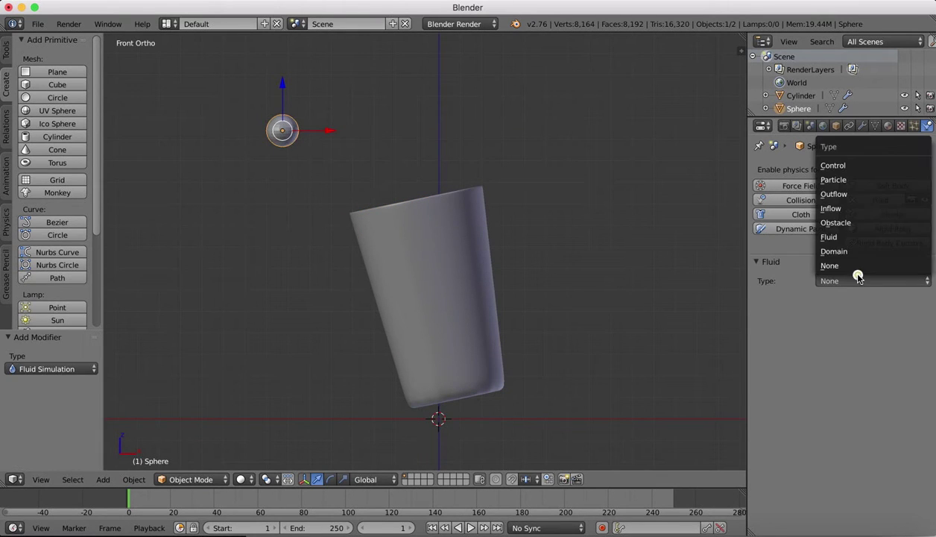
{"action": "left_click", "coordinate": [848, 191]}
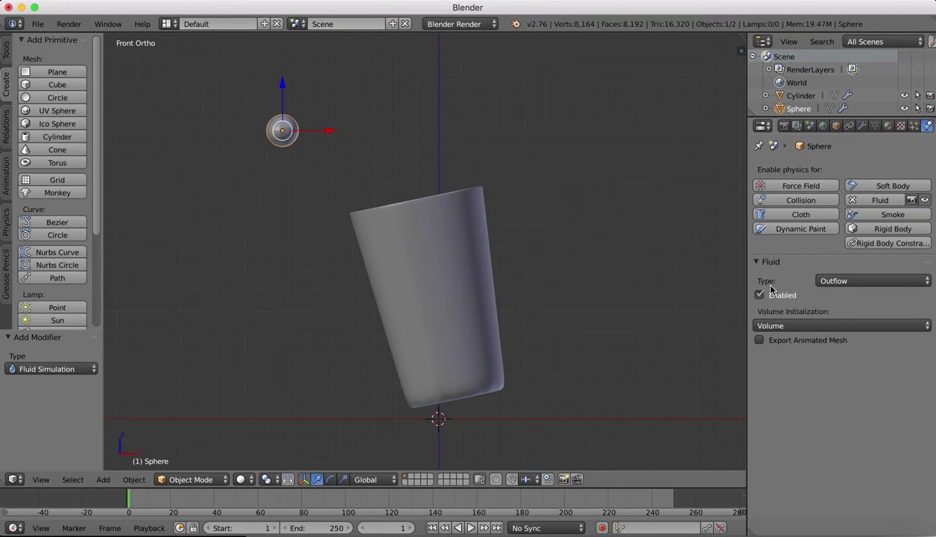
{"action": "left_click", "coordinate": [816, 283]}
{"action": "left_click", "coordinate": [824, 214]}
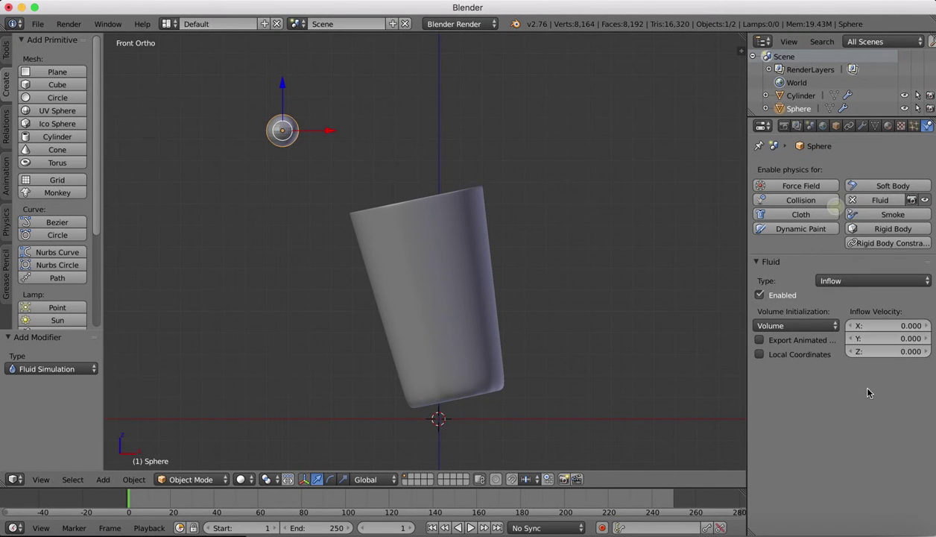
Set the sphere's X inflow velocity to 0.7 and lower the sphere about 0.15 units along Z.
{"action": "left_click", "coordinate": [908, 324]}
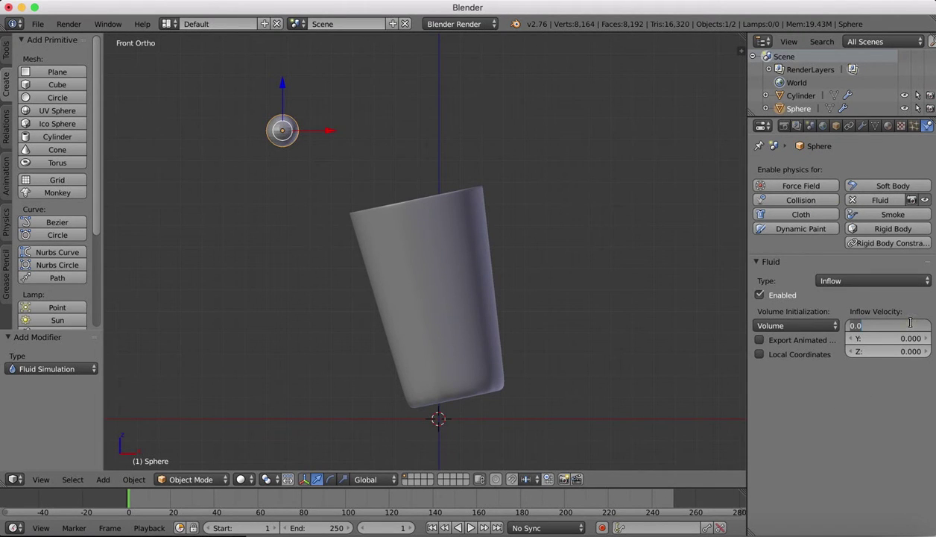
{"action": "type", "text": "0.7"}
{"action": "key", "text": "Return"}
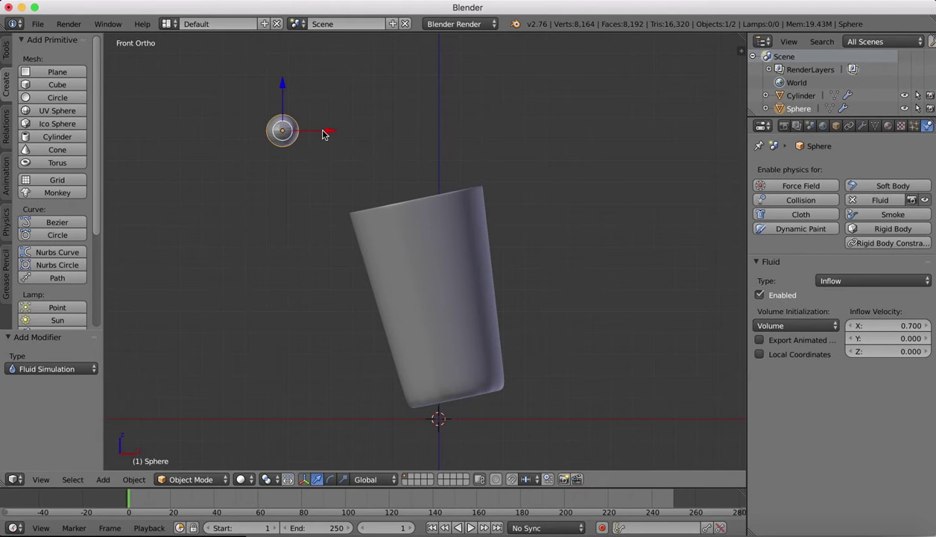
{"action": "left_click_drag", "start_coordinate": [284, 93], "coordinate": [283, 97]}
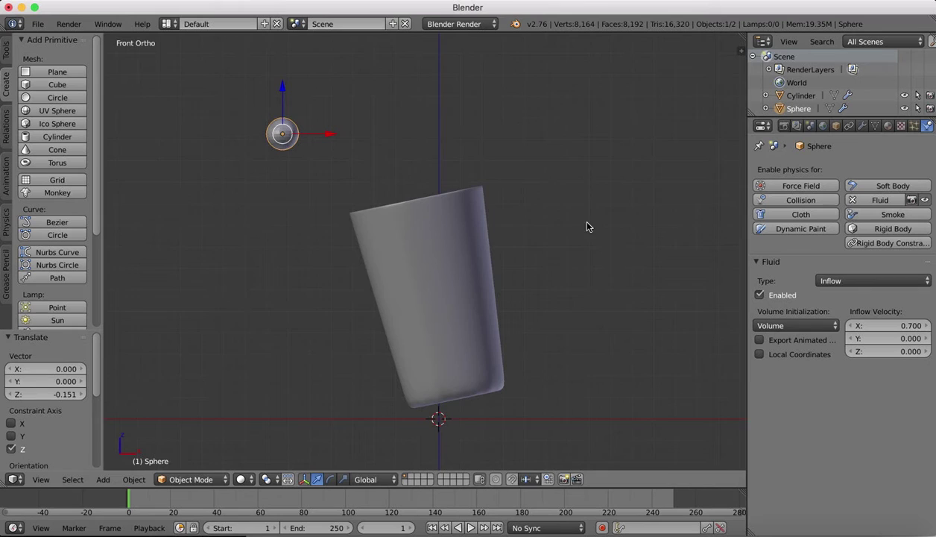
Add a cube, raise it about 1.2 units along Z, and scale it up to about 7.6 times.
{"action": "scroll", "coordinate": [560, 209], "scroll_direction": "down", "scroll_amount": 3}
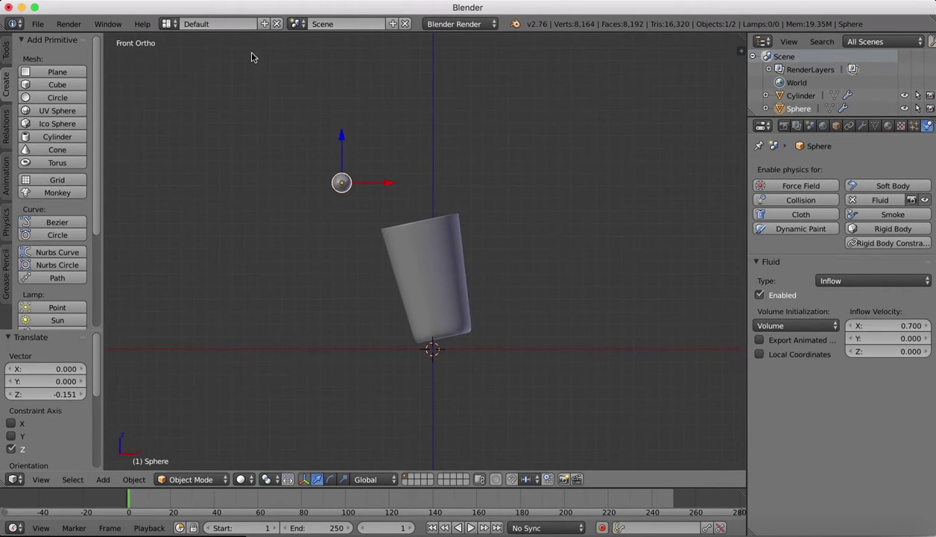
{"action": "left_click", "coordinate": [47, 84]}
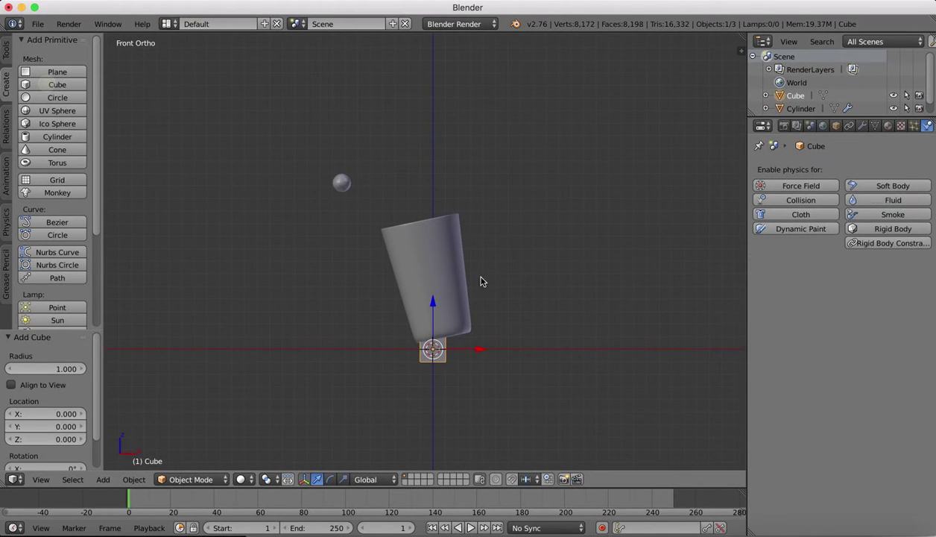
{"action": "left_click_drag", "start_coordinate": [434, 307], "coordinate": [435, 291]}
{"action": "key", "text": "s"}
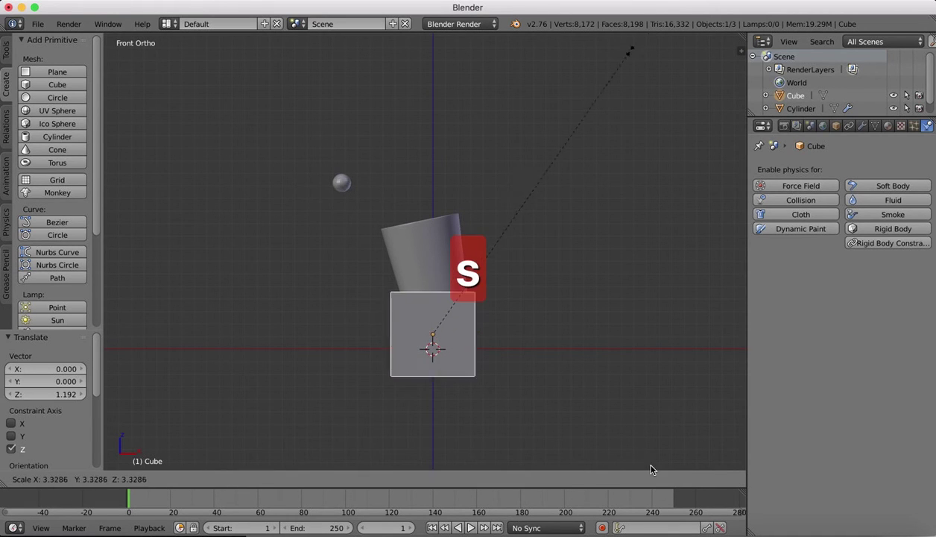
{"action": "left_click", "coordinate": [320, 184]}
Switch to wireframe display, then raise and enlarge the cube until it encloses the cup and sphere, with its base at ground level.
{"action": "key", "text": "z"}
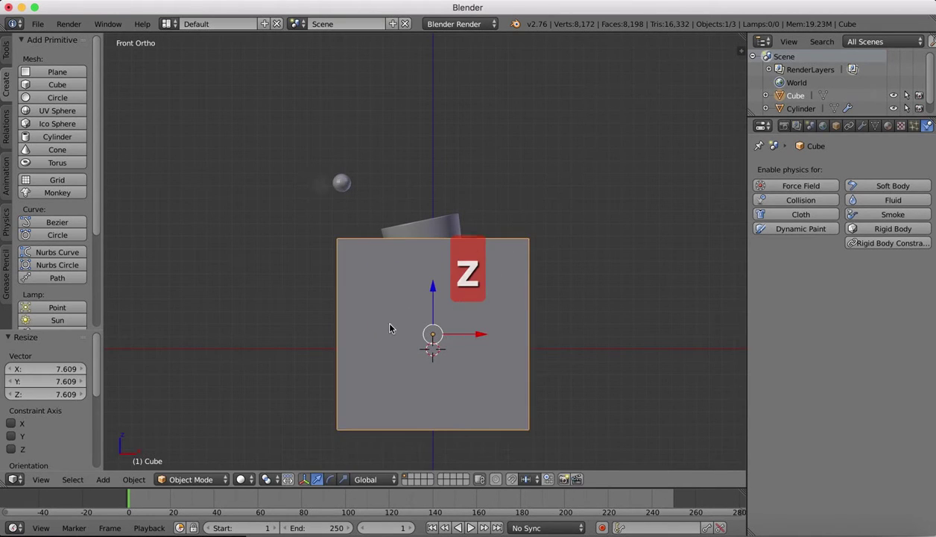
{"action": "key", "text": "z"}
{"action": "left_click_drag", "start_coordinate": [433, 286], "coordinate": [430, 182]}
{"action": "key", "text": "s"}
{"action": "left_click", "coordinate": [440, 193]}
{"action": "left_click_drag", "start_coordinate": [474, 222], "coordinate": [480, 224]}
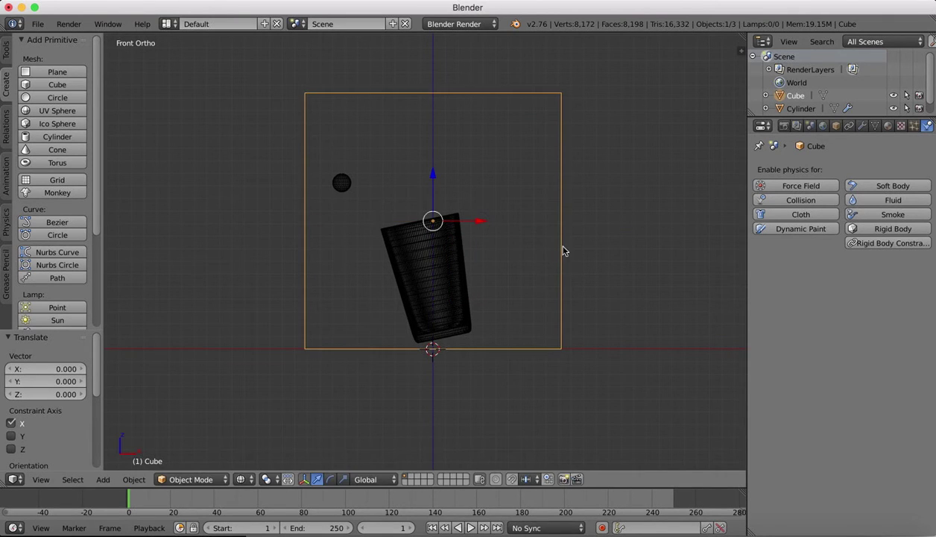
Enable fluid physics on the cube and set its type to Domain.
{"action": "left_click", "coordinate": [871, 200]}
{"action": "left_click", "coordinate": [874, 283]}
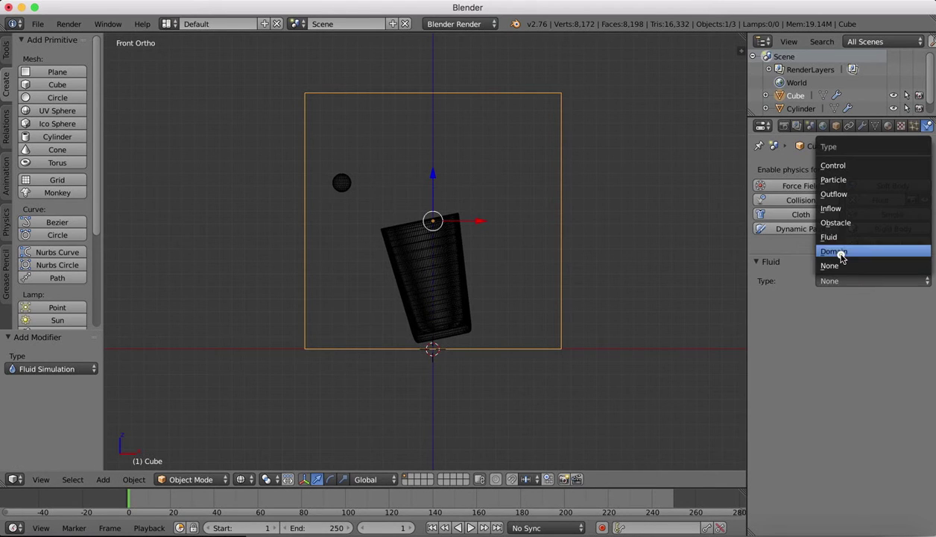
{"action": "left_click", "coordinate": [824, 251]}
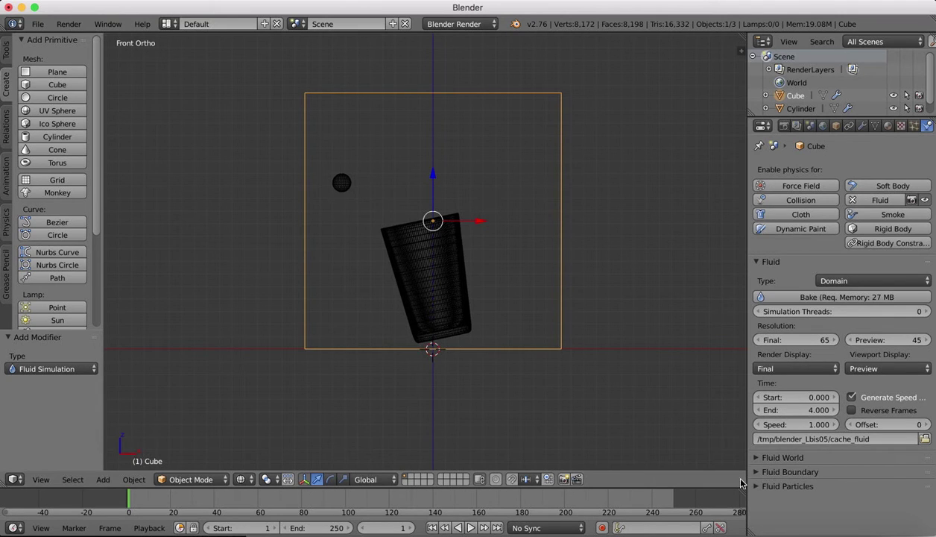
Set the domain's real world size to 0.3 meters in the Fluid World settings.
{"action": "left_click", "coordinate": [759, 457]}
{"action": "scroll", "coordinate": [830, 448], "scroll_direction": "down", "scroll_amount": 2}
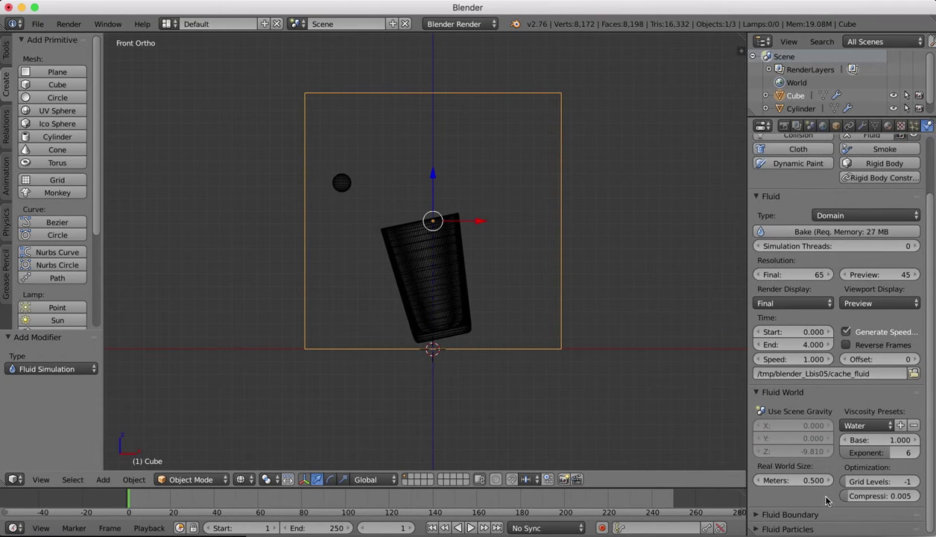
{"action": "left_click", "coordinate": [809, 480]}
{"action": "type", "text": "0."}
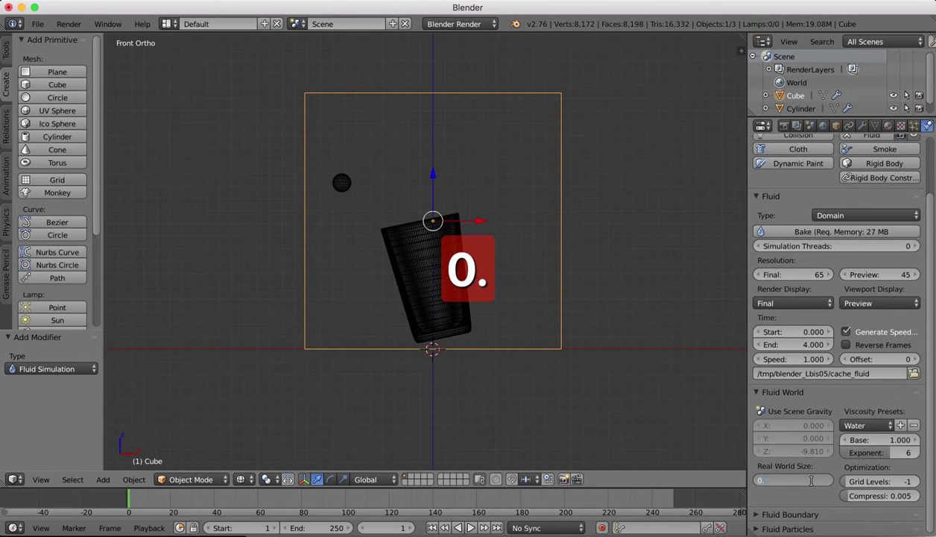
{"action": "type", "text": "4"}
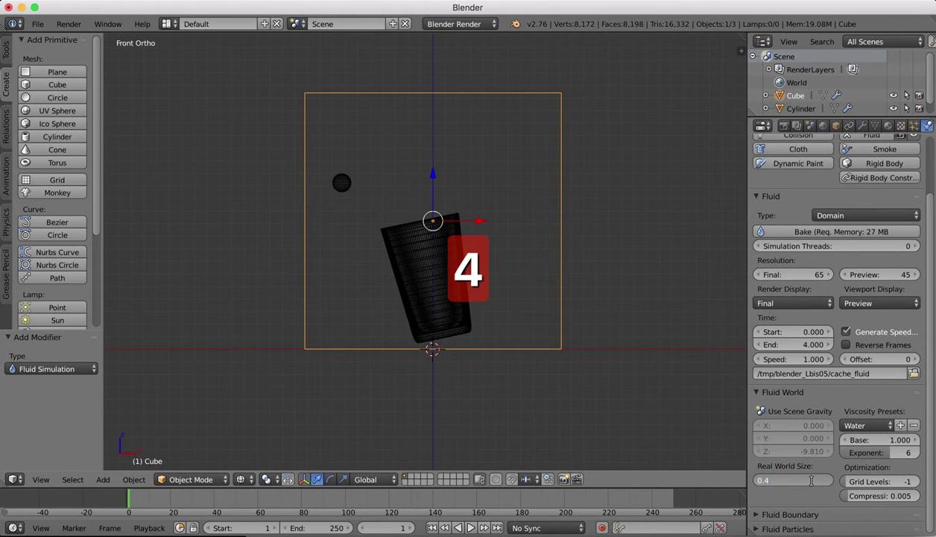
{"action": "key", "text": "BackSpace"}
{"action": "type", "text": "3"}
{"action": "key", "text": "Return"}
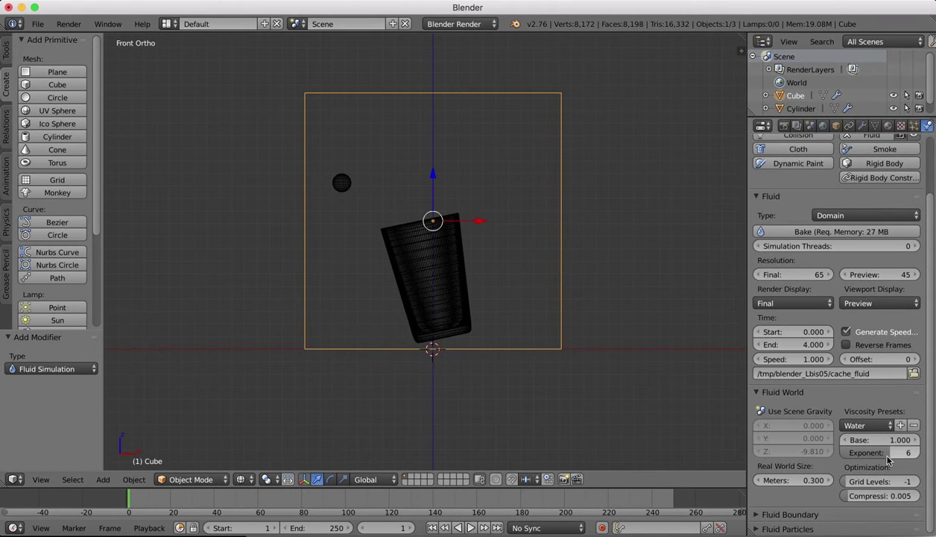
Expand the domain's Fluid Particles settings and set Generate to 0.02.
{"action": "left_click", "coordinate": [760, 529]}
{"action": "scroll", "coordinate": [829, 471], "scroll_direction": "down", "scroll_amount": 1}
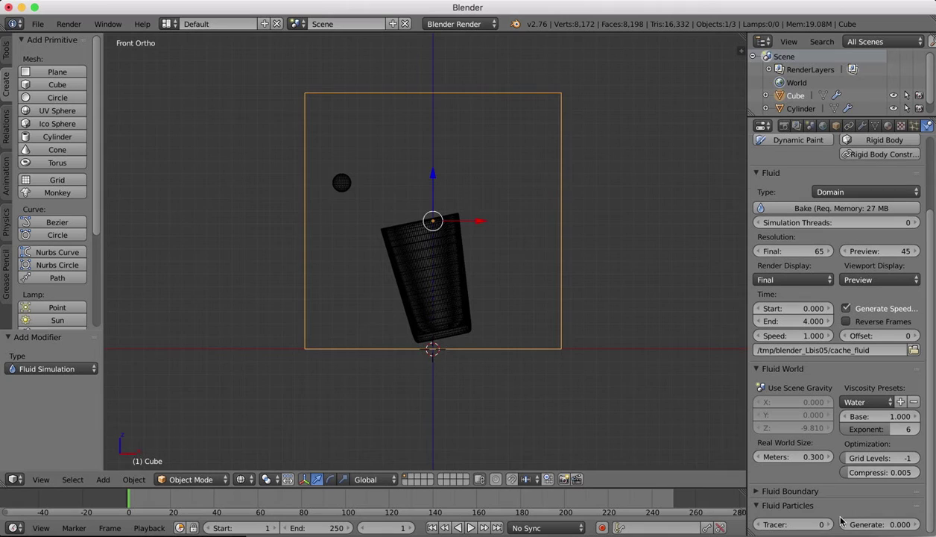
{"action": "left_click", "coordinate": [900, 523]}
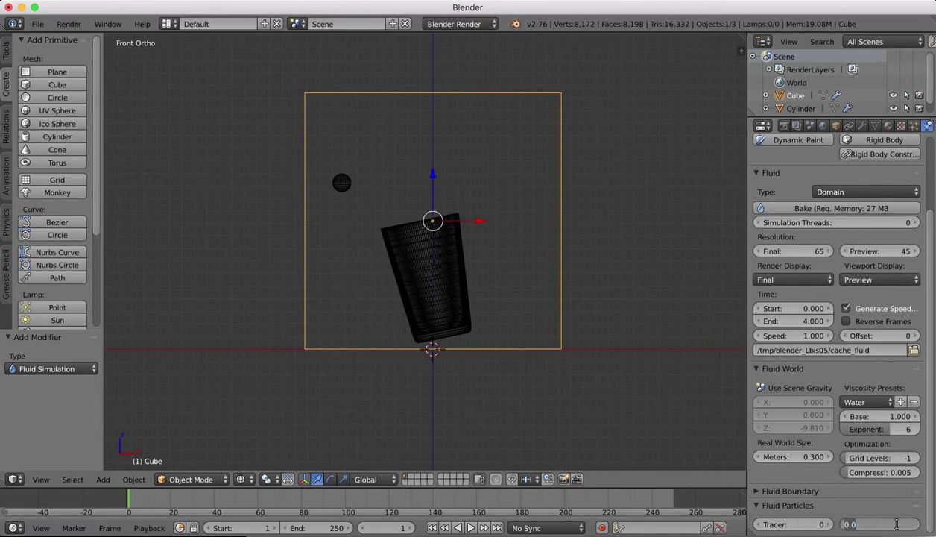
{"action": "type", "text": "0.02"}
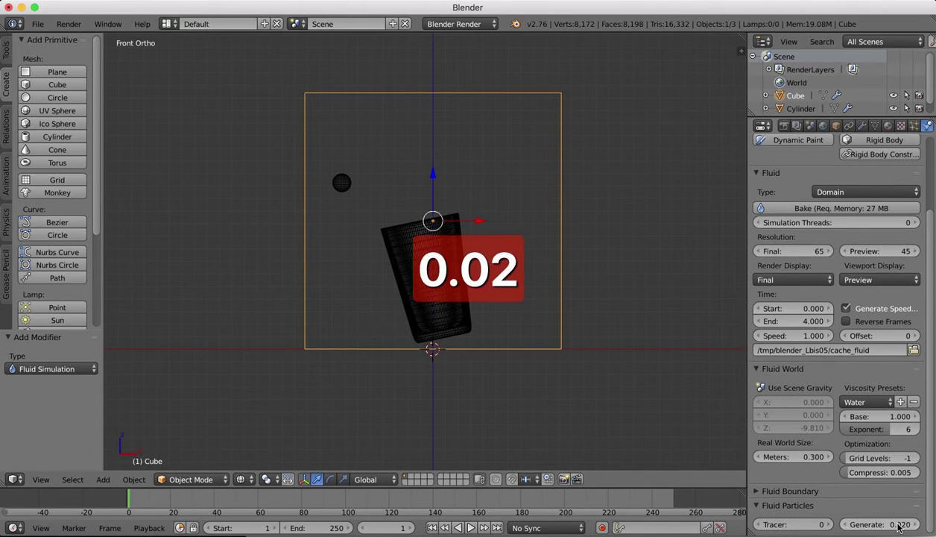
{"action": "left_click", "coordinate": [913, 481]}
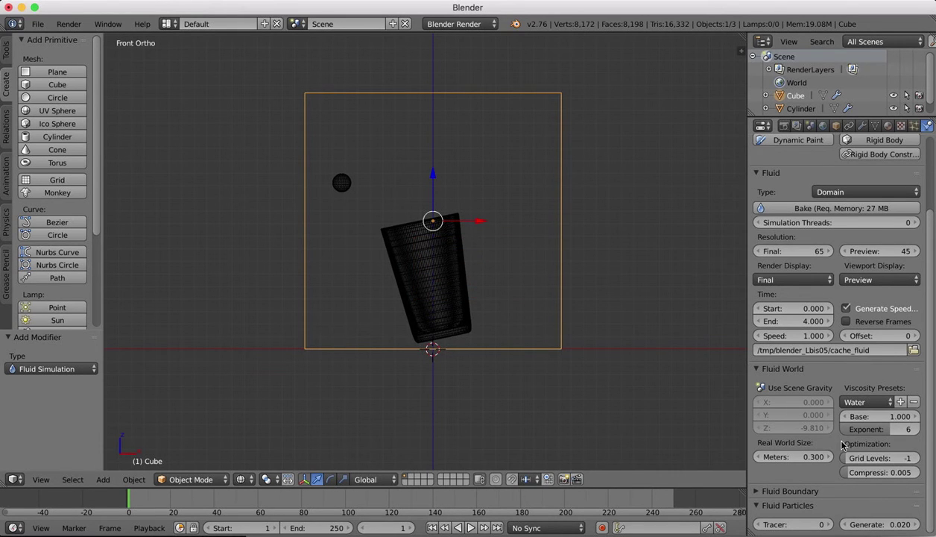
{"action": "scroll", "coordinate": [842, 424], "scroll_direction": "up", "scroll_amount": 2}
{"action": "scroll", "coordinate": [842, 425], "scroll_direction": "down", "scroll_amount": 1}
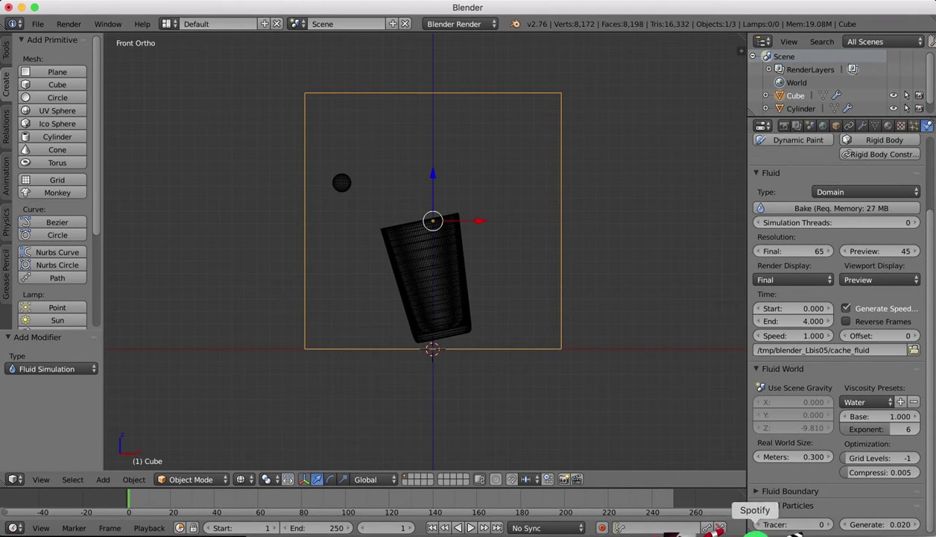
Expand the domain's Fluid Boundary settings, then set surface subdivisions to 2 and smoothing to 1.5.
{"action": "left_click", "coordinate": [753, 490]}
{"action": "scroll", "coordinate": [831, 471], "scroll_direction": "down", "scroll_amount": 3}
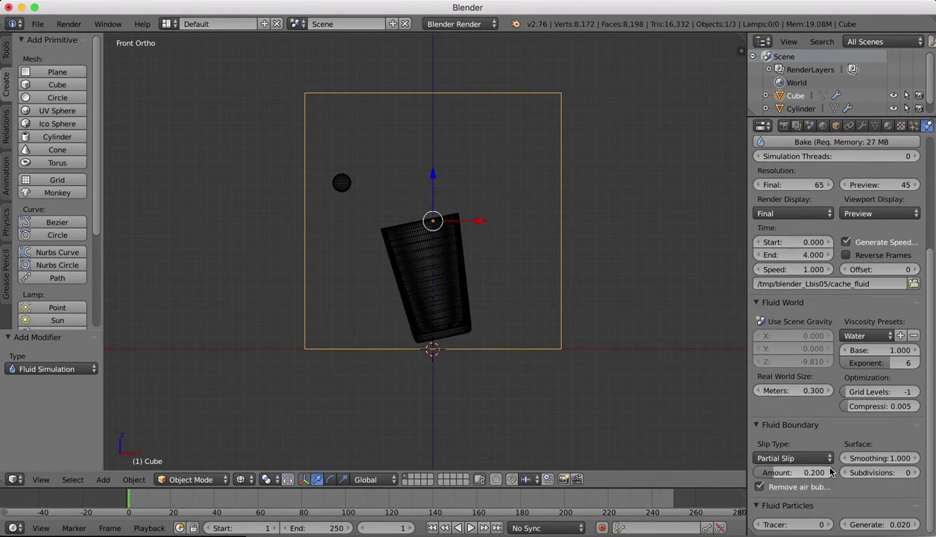
{"action": "left_click", "coordinate": [915, 473]}
{"action": "left_click", "coordinate": [914, 472]}
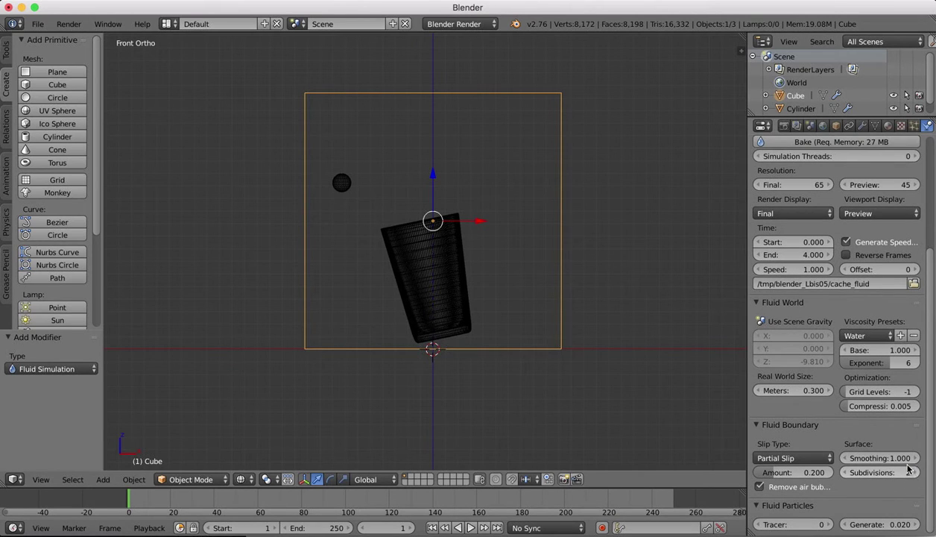
{"action": "left_click", "coordinate": [916, 458]}
{"action": "left_click", "coordinate": [915, 458]}
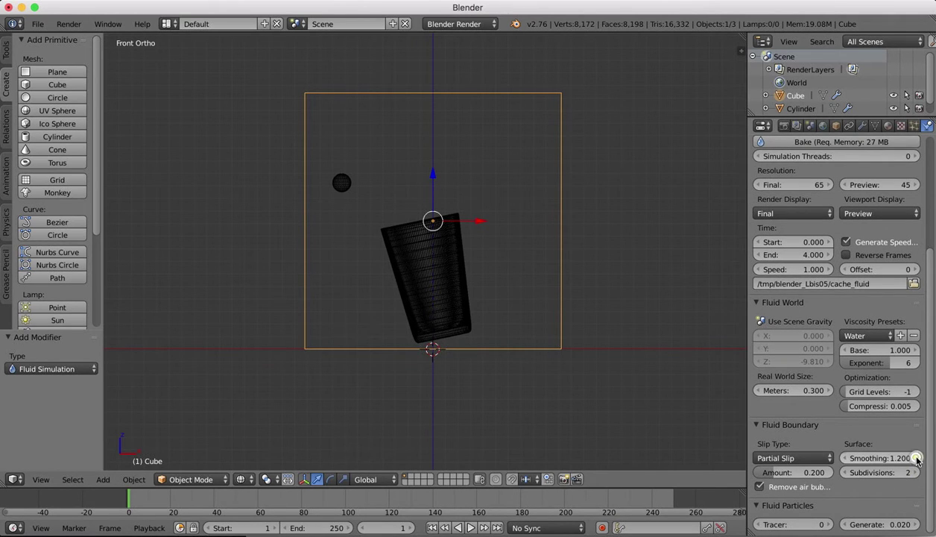
{"action": "left_click", "coordinate": [916, 457]}
{"action": "left_click", "coordinate": [915, 457]}
{"action": "left_click", "coordinate": [916, 458]}
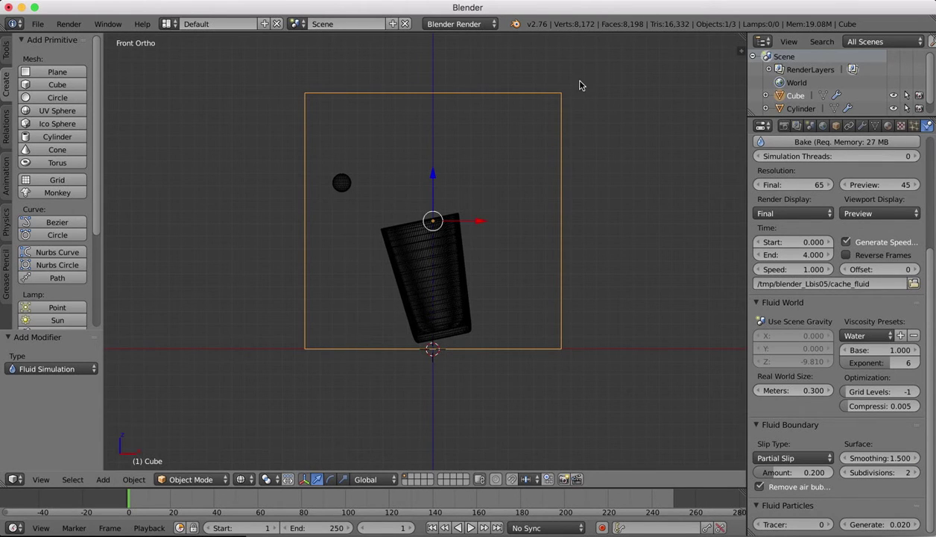
Run a test bake of the fluid domain, previewing the water at frame 12 before cancelling the bake.
{"action": "scroll", "coordinate": [823, 298], "scroll_direction": "up", "scroll_amount": 5}
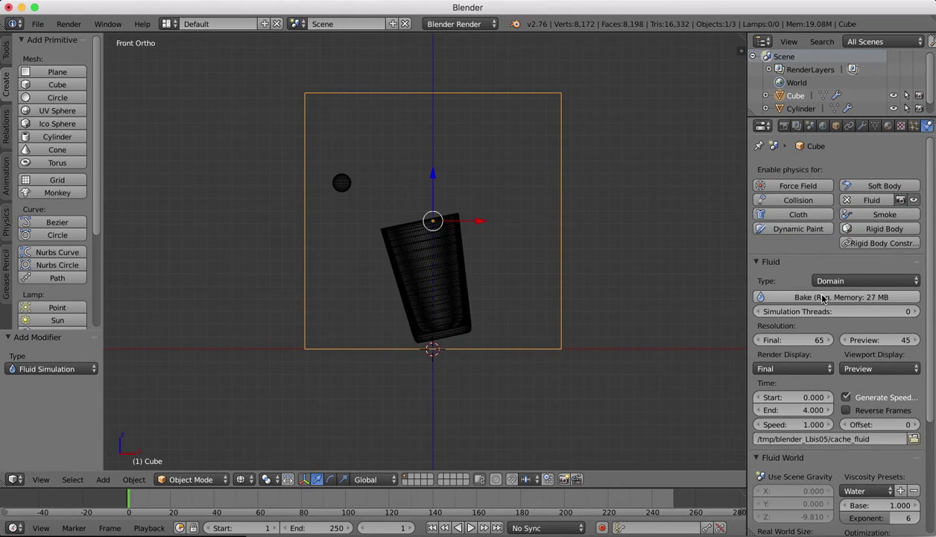
{"action": "left_click", "coordinate": [823, 297]}
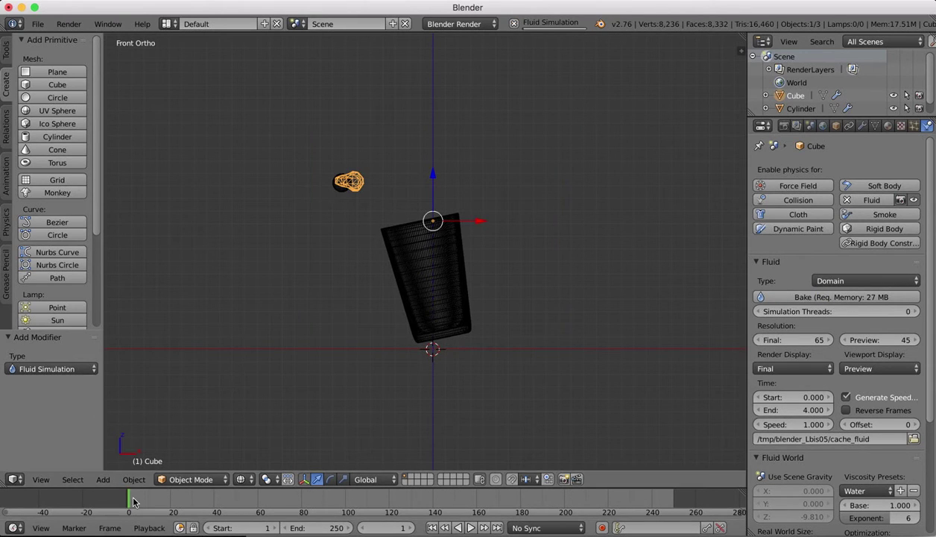
{"action": "left_click_drag", "start_coordinate": [129, 501], "coordinate": [152, 501]}
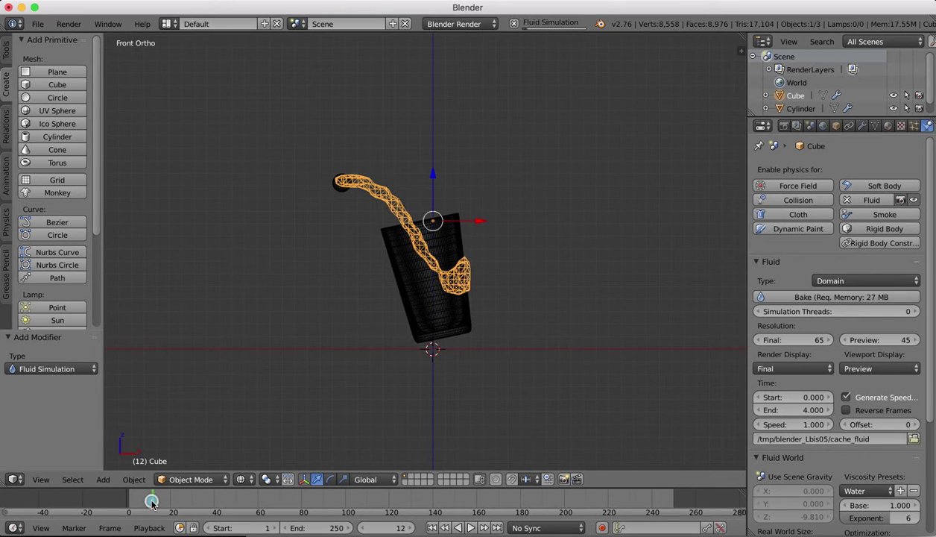
{"action": "left_click", "coordinate": [514, 25]}
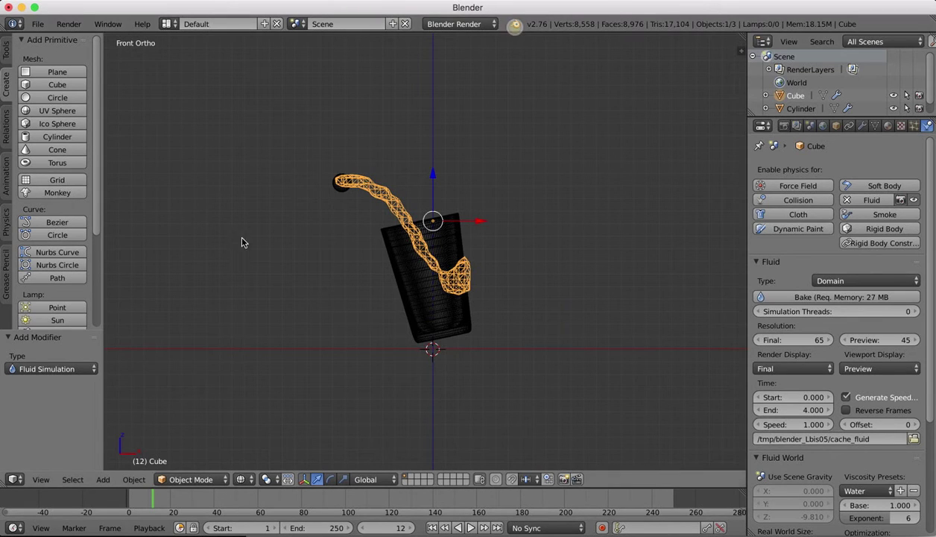
Raise the inflow sphere about 0.88 units along Z and set its inflow velocity X to 0.8.
{"action": "right_click", "coordinate": [341, 185]}
{"action": "left_click_drag", "start_coordinate": [342, 135], "coordinate": [343, 130]}
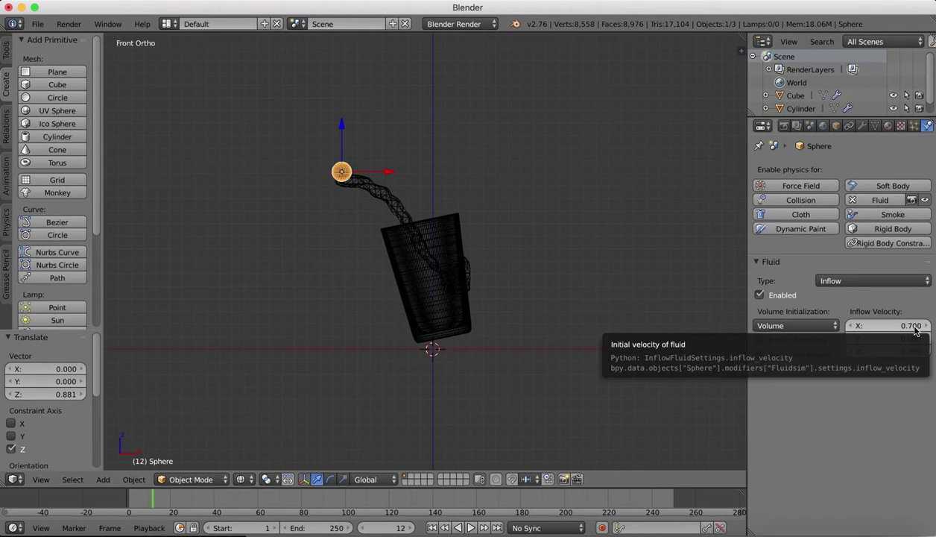
{"action": "scroll", "coordinate": [820, 93], "scroll_direction": "down", "scroll_amount": 1}
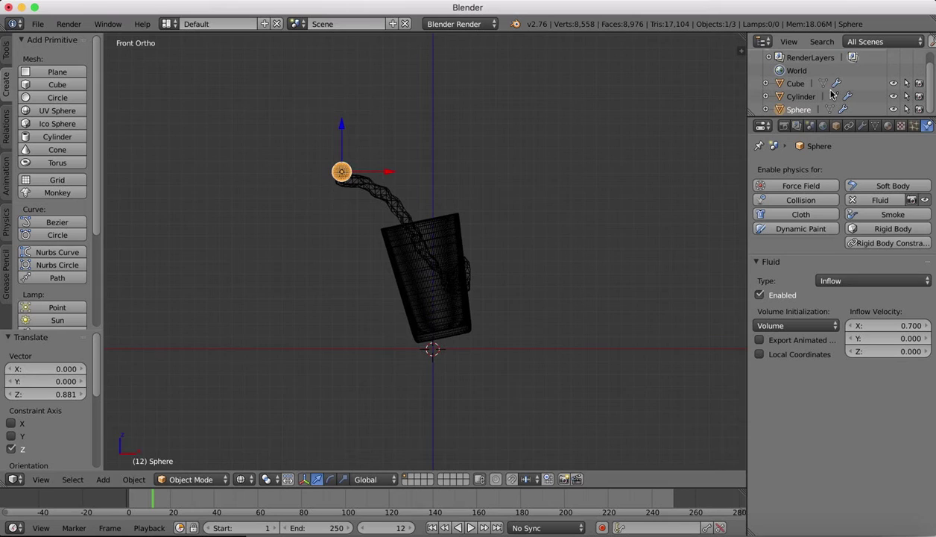
{"action": "left_click", "coordinate": [916, 326]}
{"action": "type", "text": "0.8"}
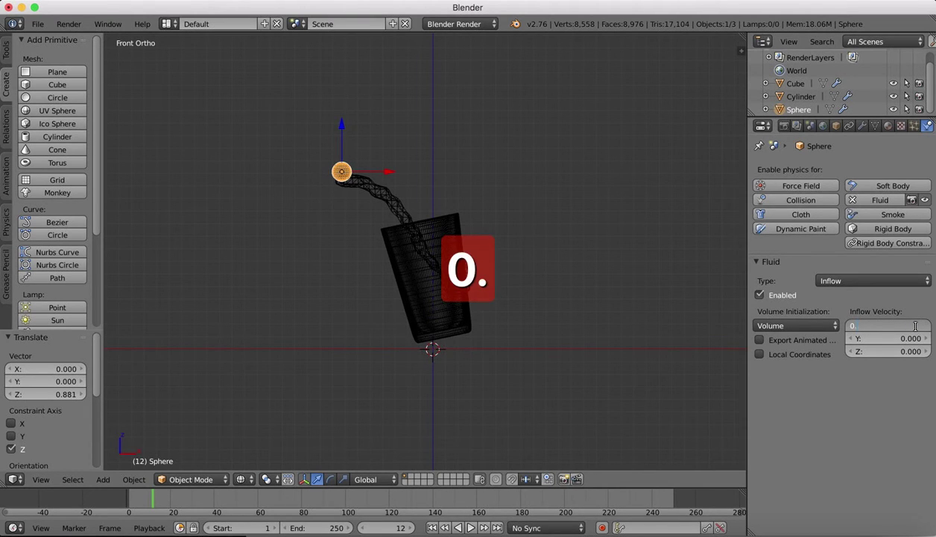
{"action": "key", "text": "Return"}
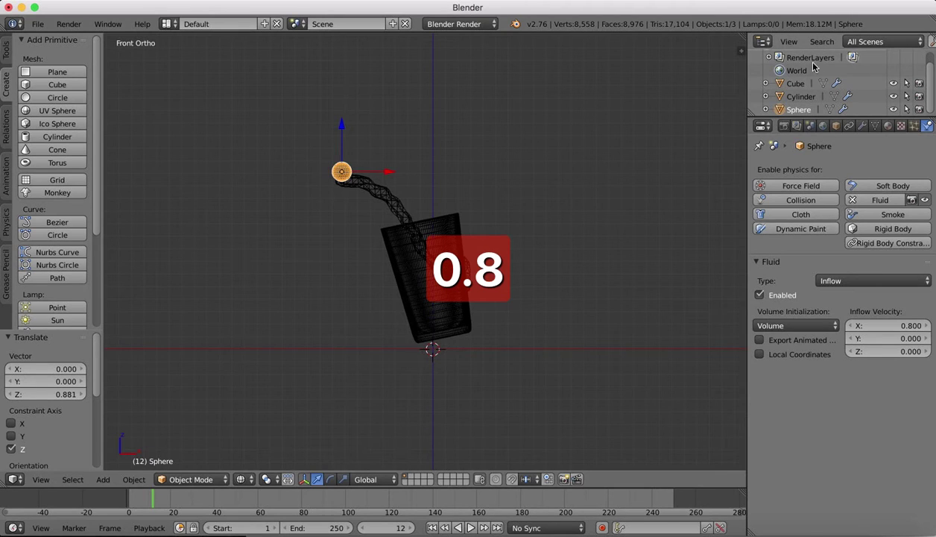
Select the cube domain and bake it again, scrubbing to frame 15 and back to 0 before cancelling the bake.
{"action": "left_click", "coordinate": [795, 84]}
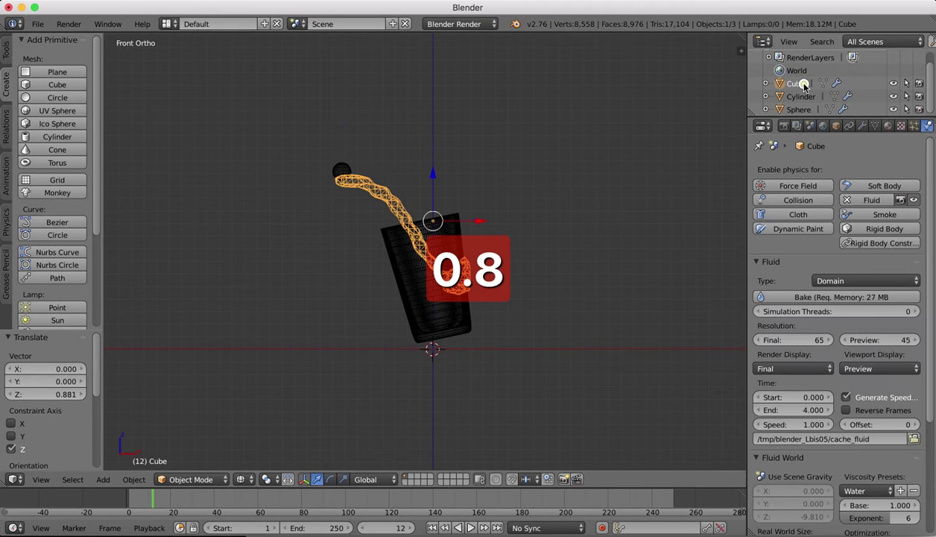
{"action": "left_click", "coordinate": [830, 298]}
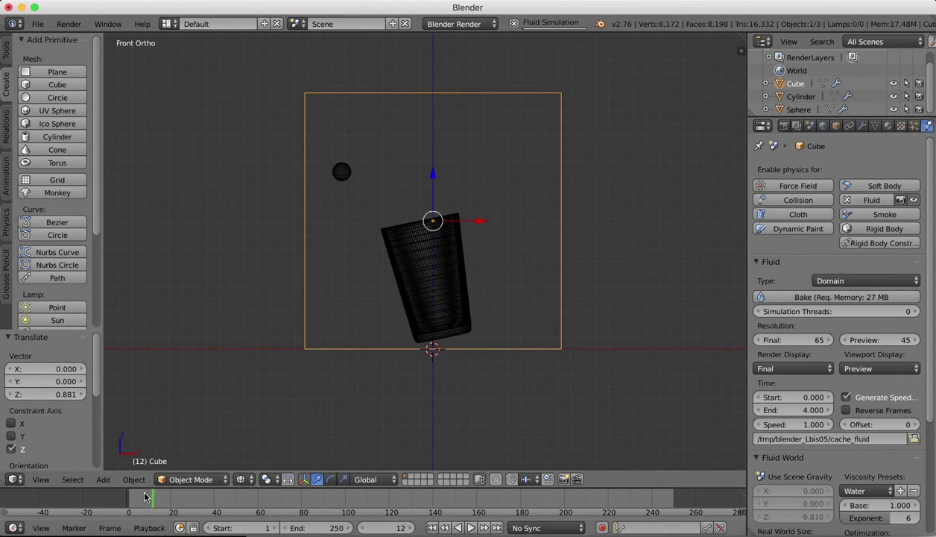
{"action": "mouse_move", "coordinate": [149, 498]}
{"action": "left_mouse_down"}
{"action": "mouse_move", "coordinate": [124, 503]}
{"action": "mouse_move", "coordinate": [158, 508]}
{"action": "left_mouse_up"}
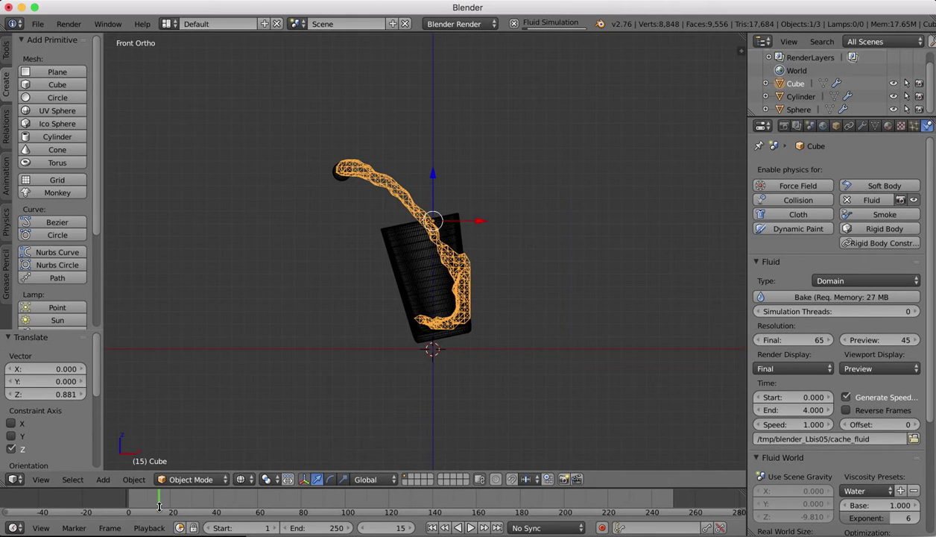
{"action": "left_click_drag", "start_coordinate": [159, 499], "coordinate": [96, 491]}
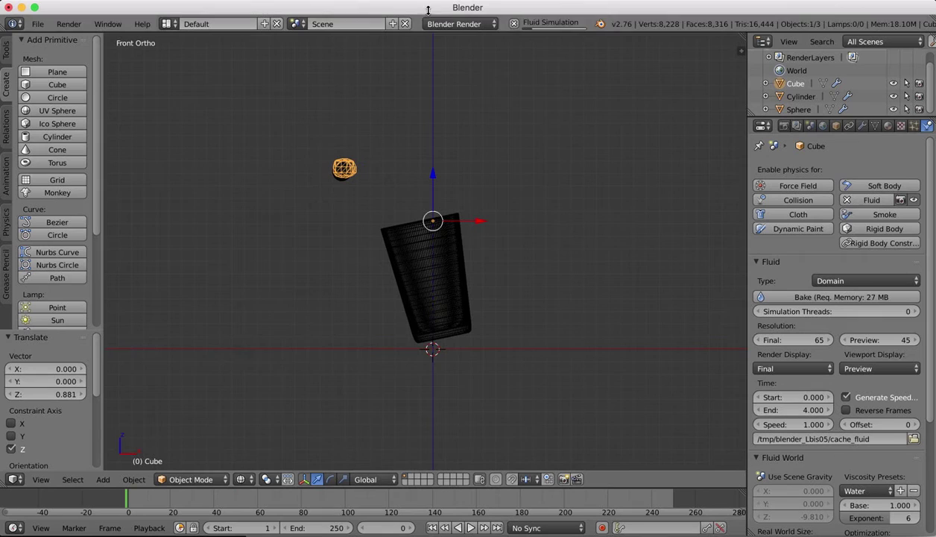
{"action": "left_click", "coordinate": [514, 24]}
Set the fluid domain's simulation end time to 1 second.
{"action": "left_click", "coordinate": [793, 409]}
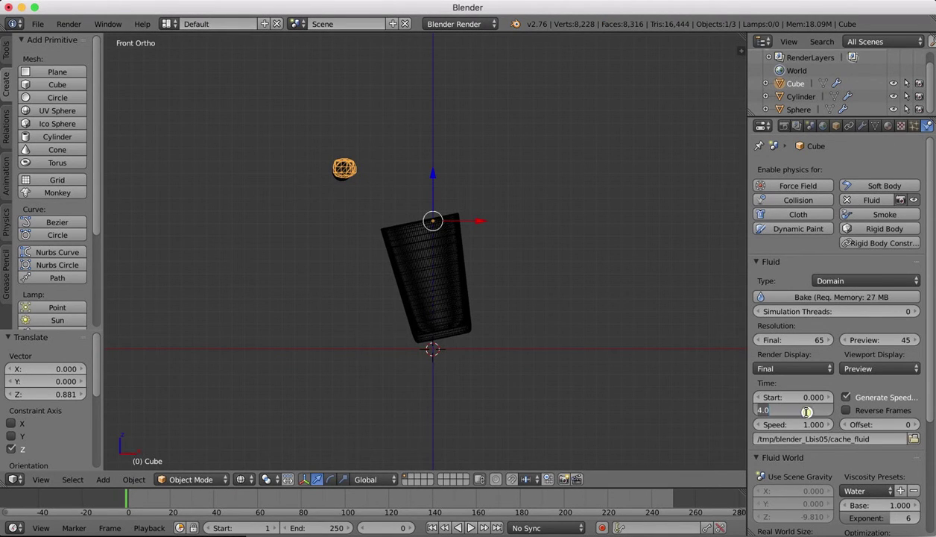
{"action": "type", "text": "1"}
{"action": "key", "text": "Return"}
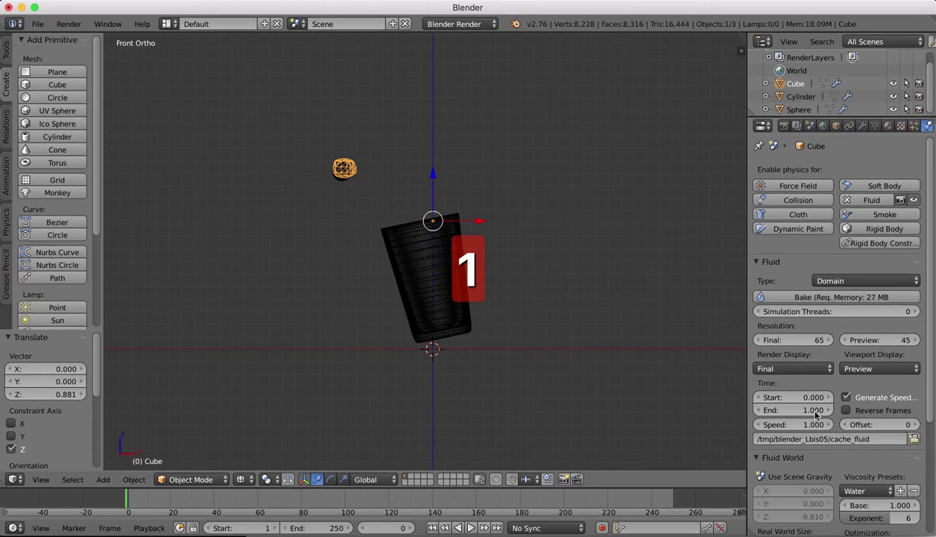
Preview the baked water up to frame 19 and set the timeline's end frame to 24, then return to frame 0.
{"action": "left_click", "coordinate": [135, 501]}
{"action": "left_click_drag", "start_coordinate": [135, 501], "coordinate": [168, 506]}
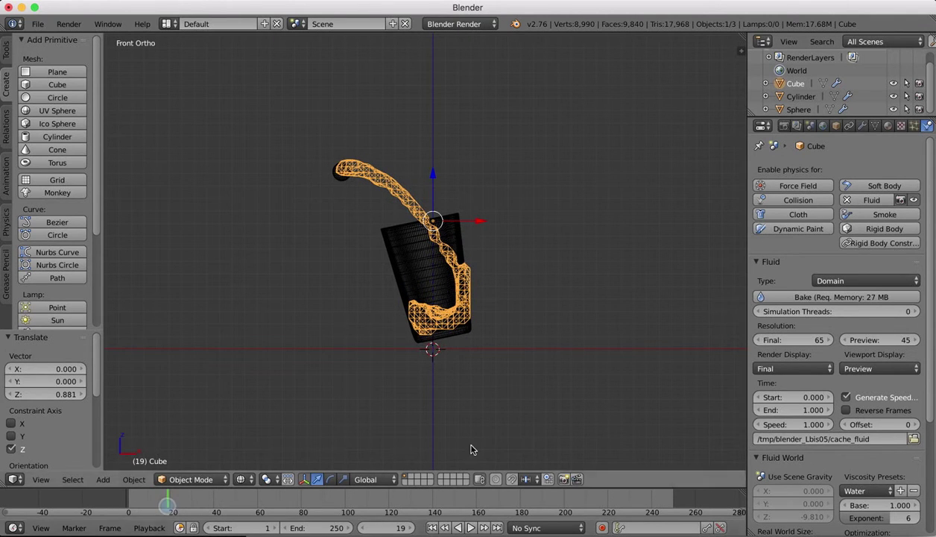
{"action": "left_click", "coordinate": [339, 527]}
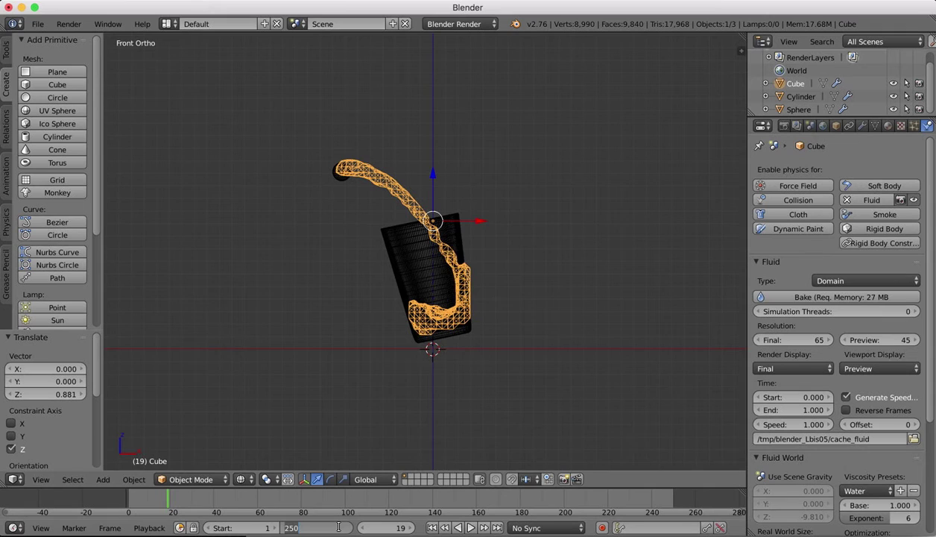
{"action": "type", "text": "24"}
{"action": "key", "text": "Return"}
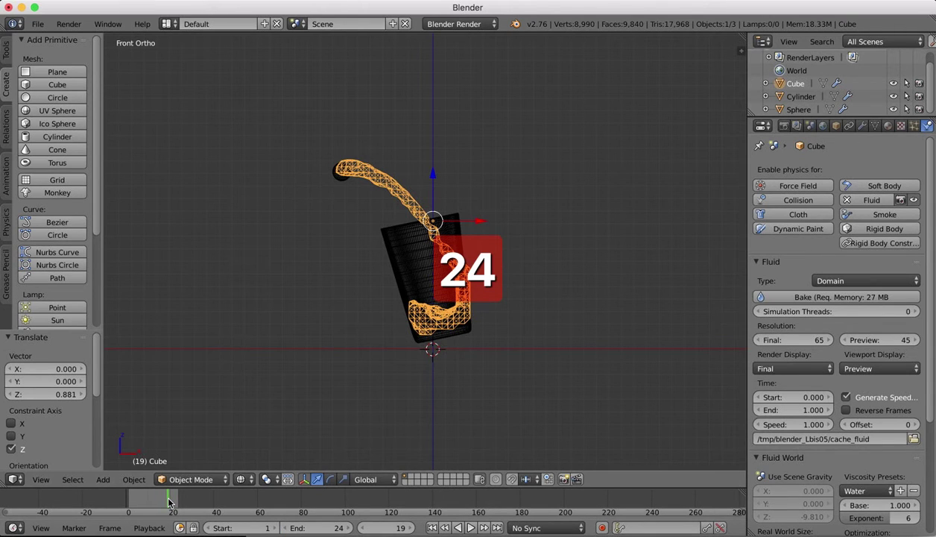
{"action": "left_click_drag", "start_coordinate": [169, 503], "coordinate": [110, 514]}
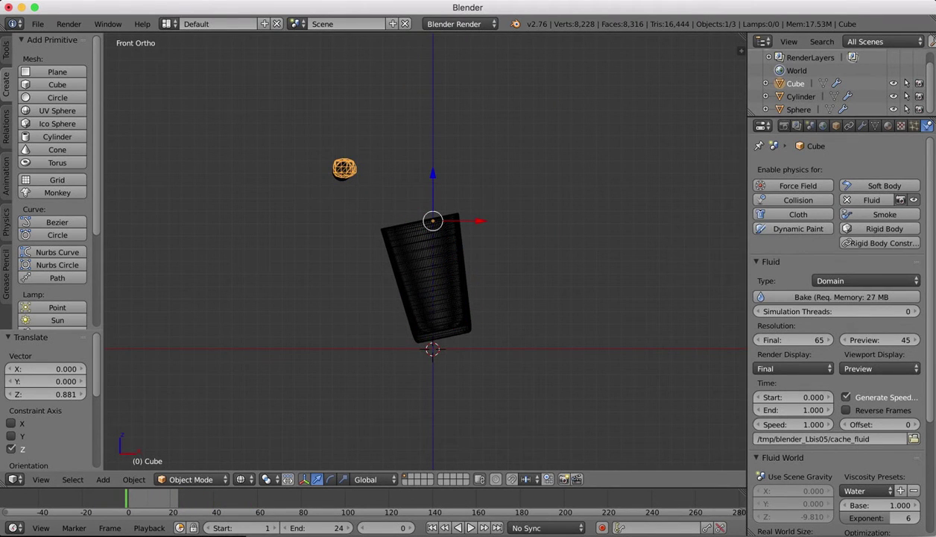
Set the domain's Fluid Particles Generate value to 0.03.
{"action": "scroll", "coordinate": [872, 366], "scroll_direction": "down", "scroll_amount": 5}
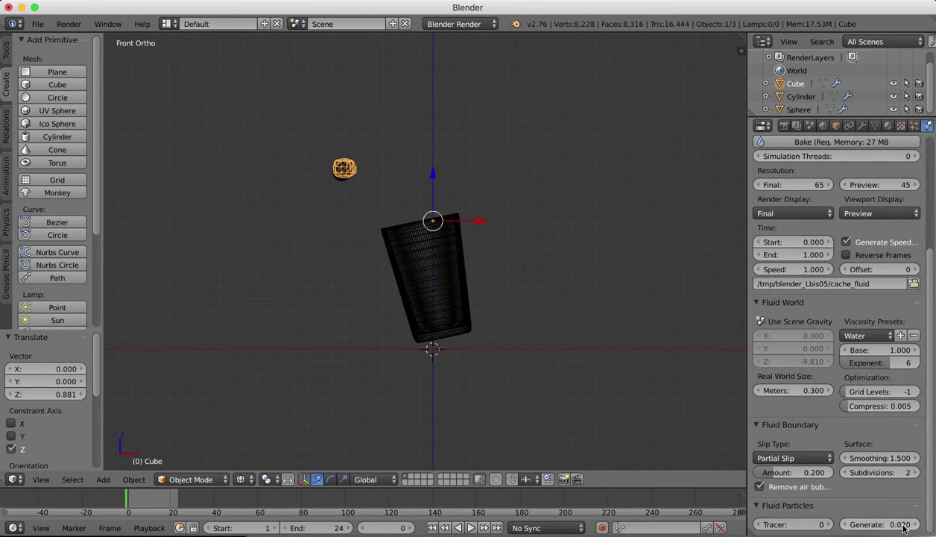
{"action": "left_click", "coordinate": [898, 524]}
{"action": "type", "text": "0.03"}
{"action": "key", "text": "Return"}
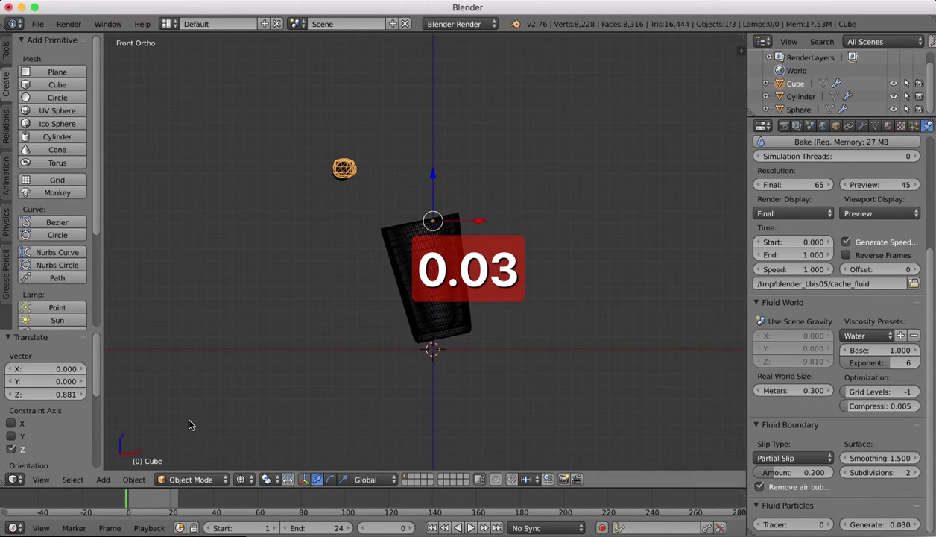
Bake the fluid domain with the changed settings, play it back, and inspect the water in the cup at frame 9.
{"action": "scroll", "coordinate": [907, 213], "scroll_direction": "up", "scroll_amount": 5}
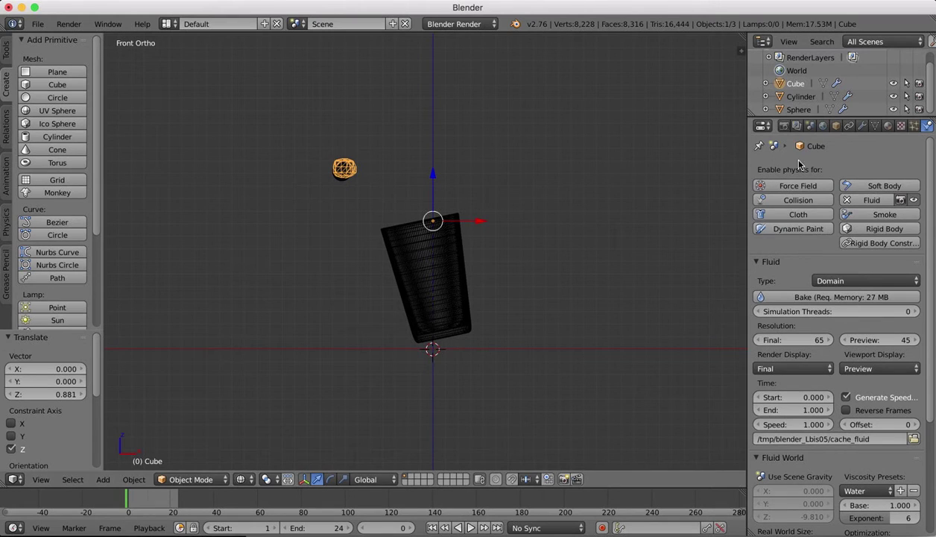
{"action": "left_click", "coordinate": [838, 298]}
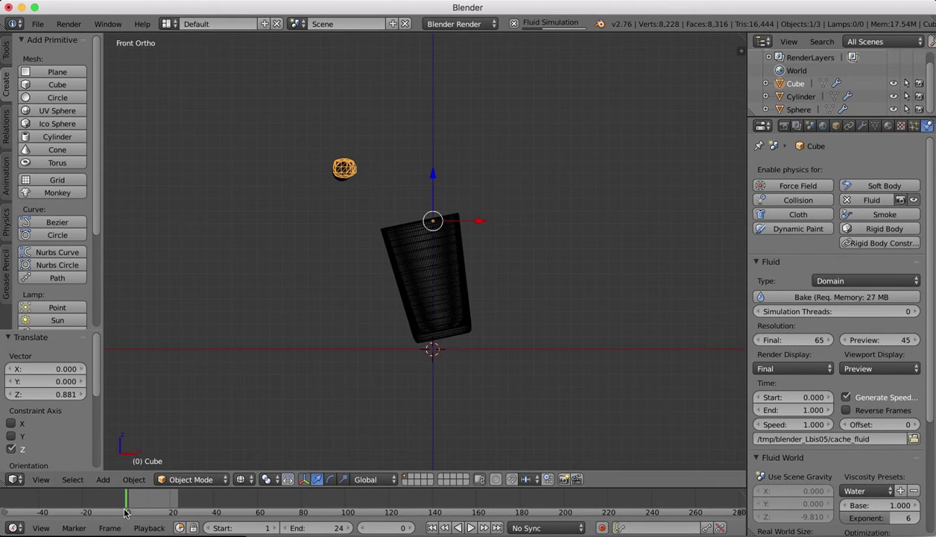
{"action": "key", "text": "alt+a"}
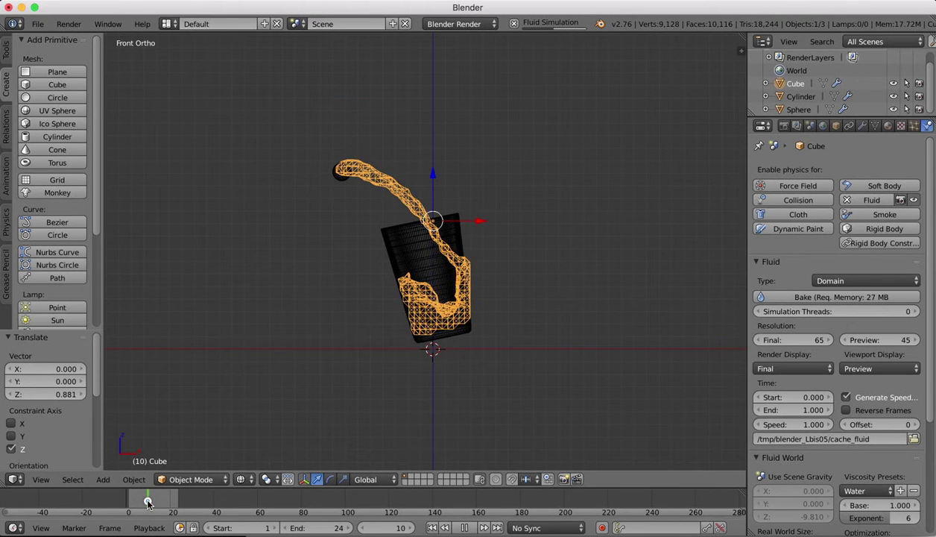
{"action": "left_click_drag", "start_coordinate": [151, 500], "coordinate": [146, 500]}
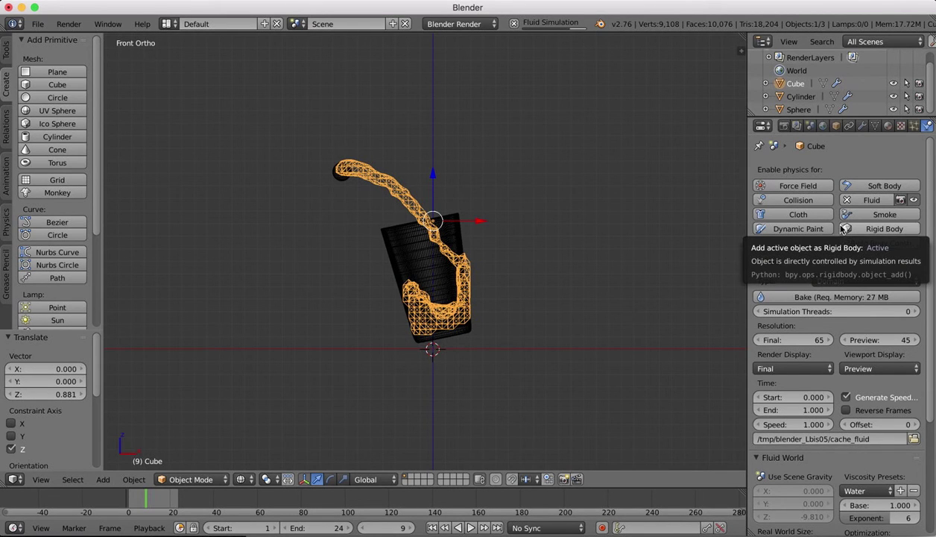
{"action": "scroll", "coordinate": [442, 283], "scroll_direction": "up", "scroll_amount": 4}
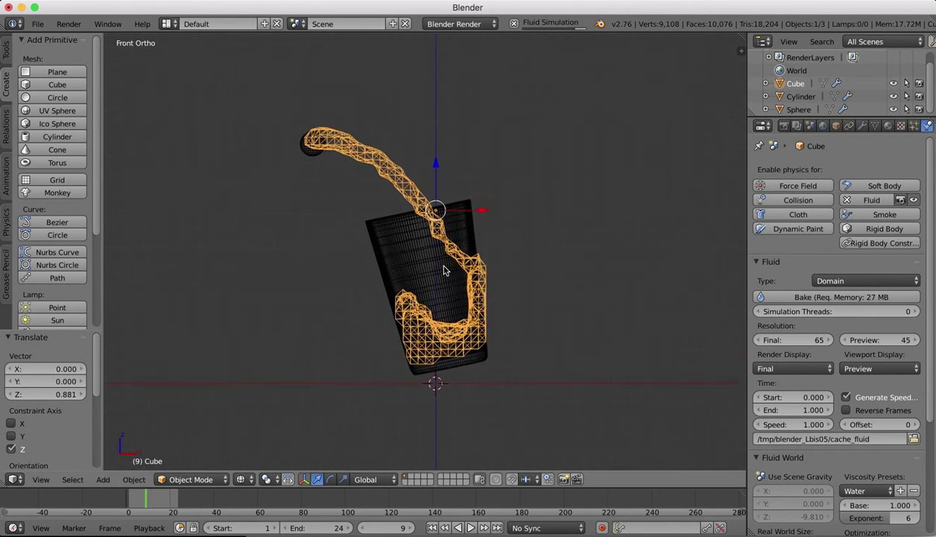
{"action": "scroll", "coordinate": [444, 270], "scroll_direction": "down", "scroll_amount": 2, "text": "shift"}
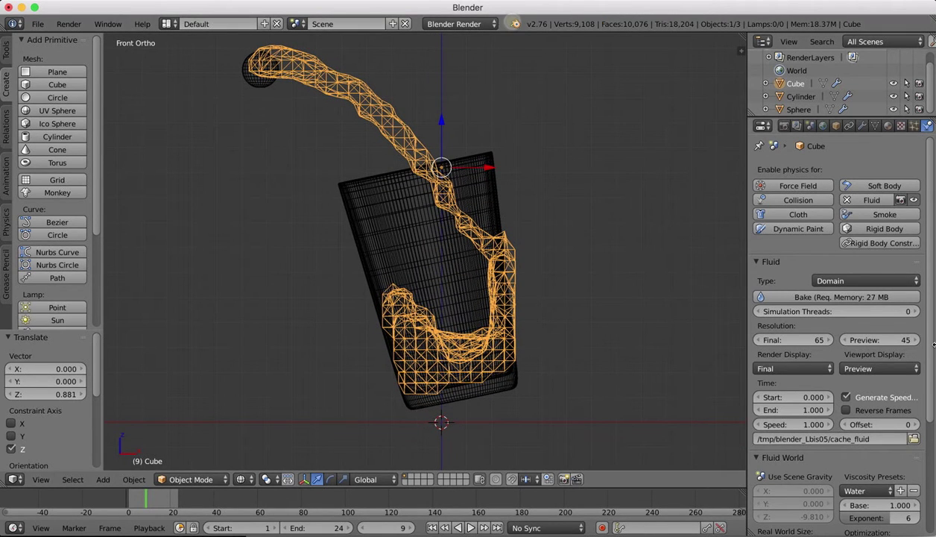
Set the domain's Fluid Boundary surface Smoothing to 1.2.
{"action": "scroll", "coordinate": [857, 475], "scroll_direction": "down", "scroll_amount": 5}
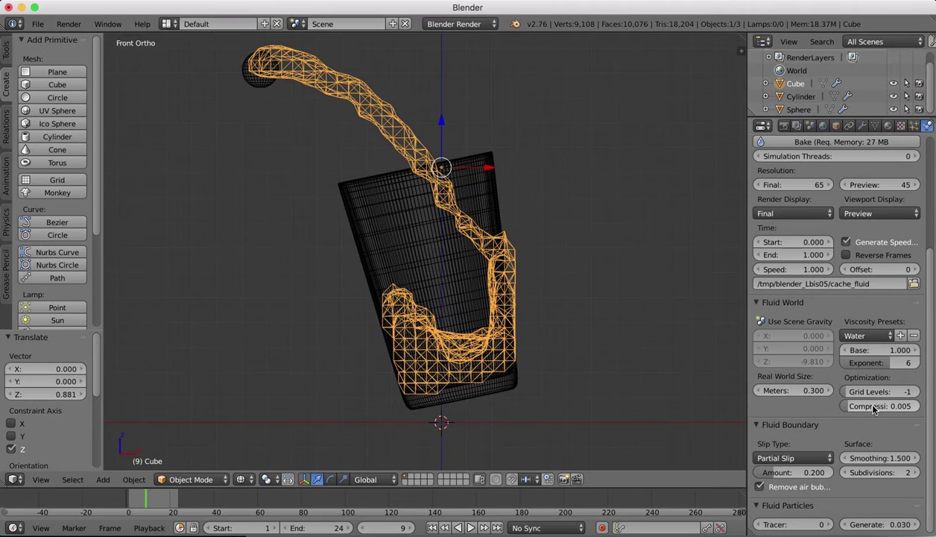
{"action": "left_click", "coordinate": [845, 459]}
{"action": "left_click", "coordinate": [845, 459]}
{"action": "left_click", "coordinate": [843, 458]}
{"action": "left_click", "coordinate": [843, 458]}
{"action": "left_click", "coordinate": [844, 459]}
{"action": "left_click", "coordinate": [914, 461]}
{"action": "left_click", "coordinate": [915, 461]}
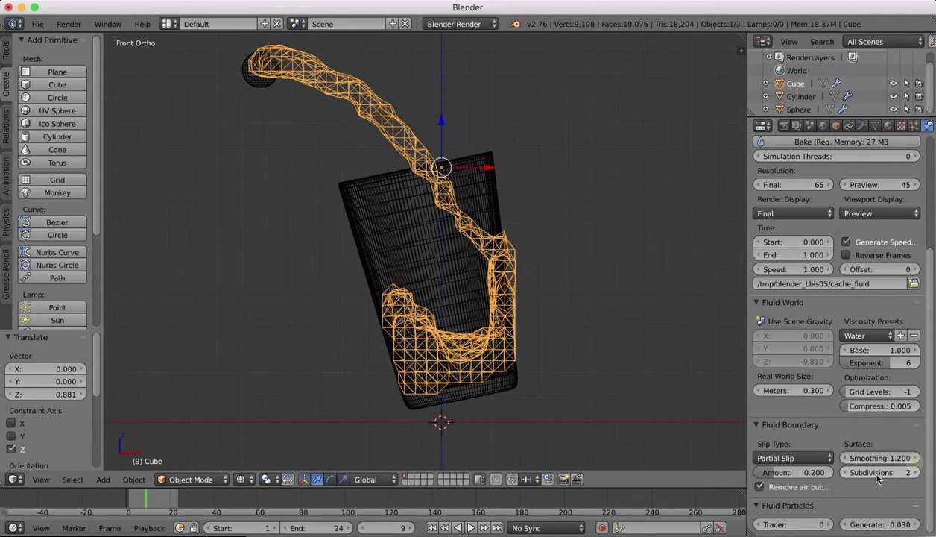
Set the domain's Fluid Particles Generate value to 0.5.
{"action": "left_click", "coordinate": [897, 525]}
{"action": "type", "text": "0.5"}
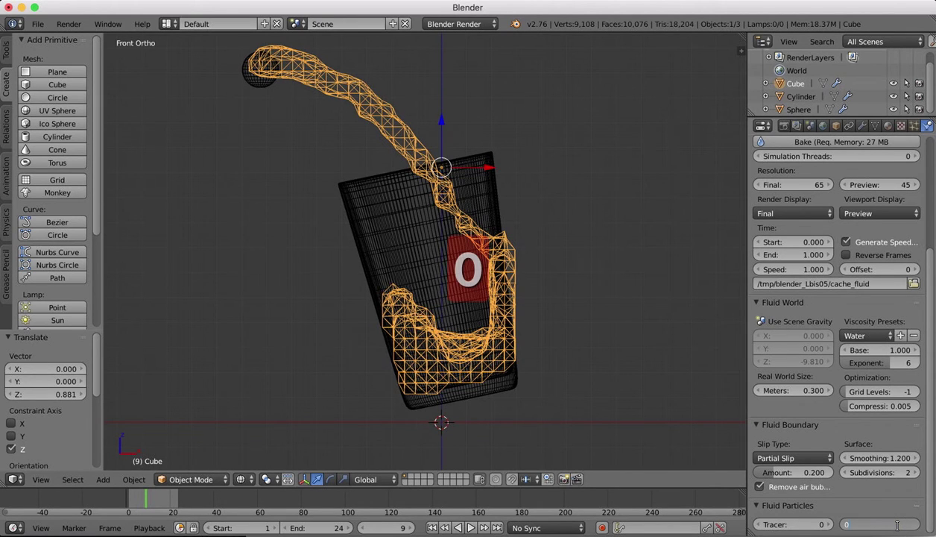
{"action": "key", "text": "Return"}
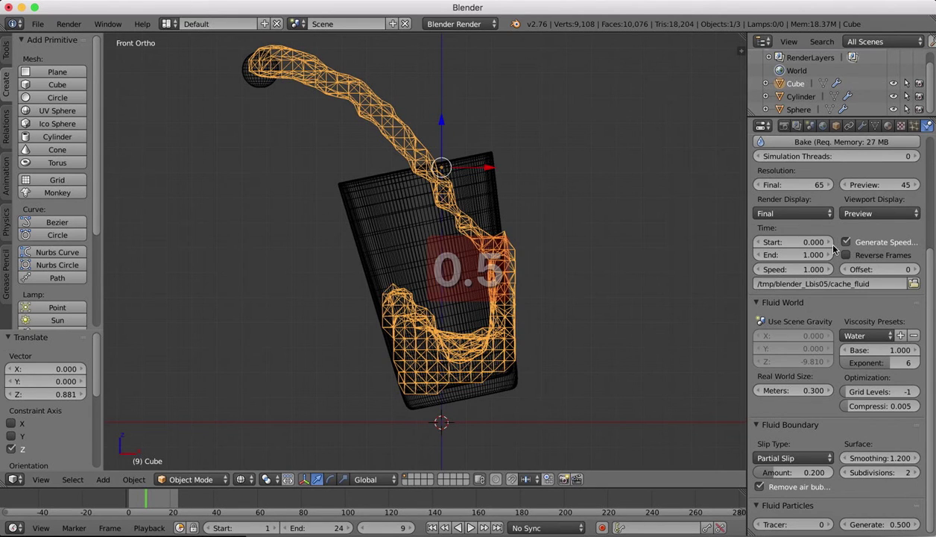
Bake the domain with the new particle and smoothing settings, stop the bake, and preview the water at frame 20.
{"action": "scroll", "coordinate": [816, 275], "scroll_direction": "up", "scroll_amount": 5}
{"action": "left_click", "coordinate": [822, 297]}
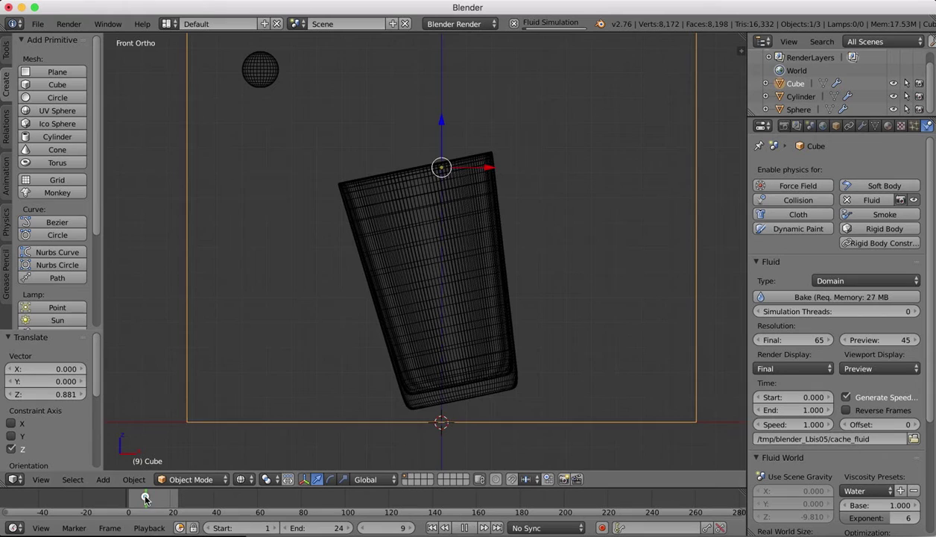
{"action": "mouse_move", "coordinate": [145, 498]}
{"action": "left_mouse_down"}
{"action": "mouse_move", "coordinate": [123, 497]}
{"action": "mouse_move", "coordinate": [157, 501]}
{"action": "left_mouse_up"}
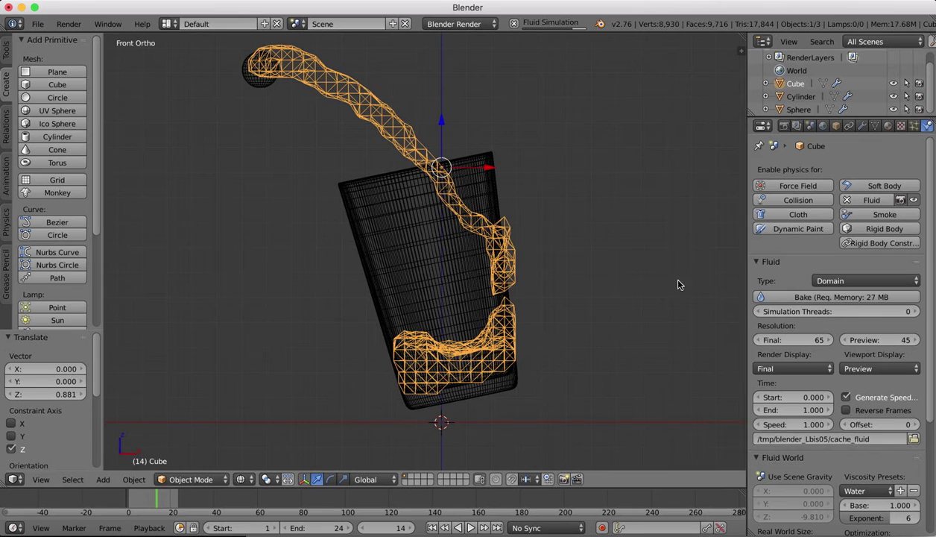
{"action": "left_click", "coordinate": [515, 27]}
{"action": "left_click_drag", "start_coordinate": [155, 498], "coordinate": [172, 495]}
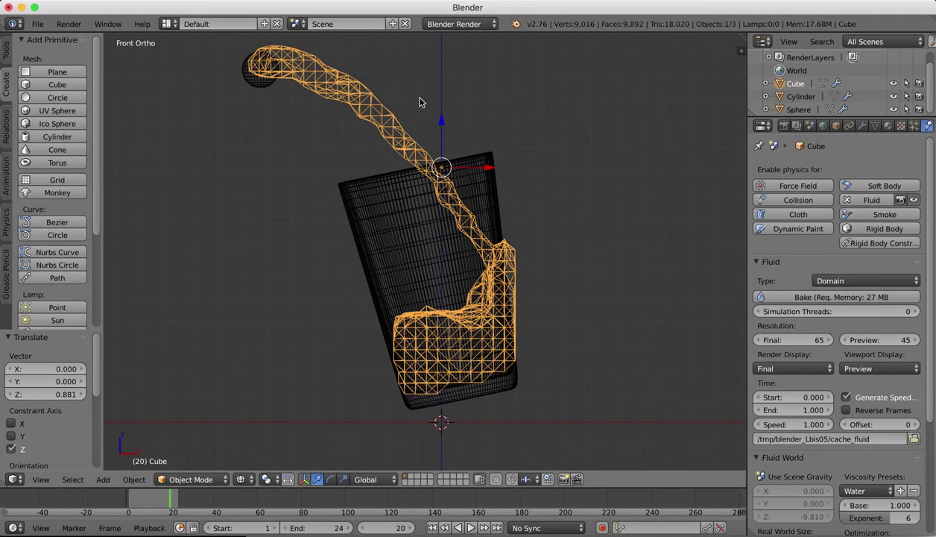
Set the sphere inflow's X velocity to 1.
{"action": "right_click", "coordinate": [272, 85]}
{"action": "left_click", "coordinate": [917, 326]}
{"action": "type", "text": "0.8"}
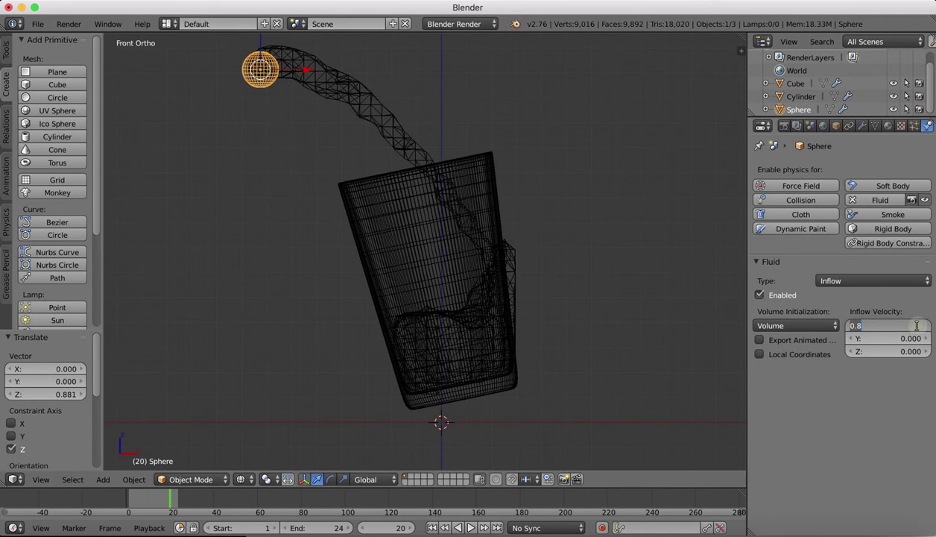
{"action": "type", "text": "81"}
{"action": "key", "text": "Return"}
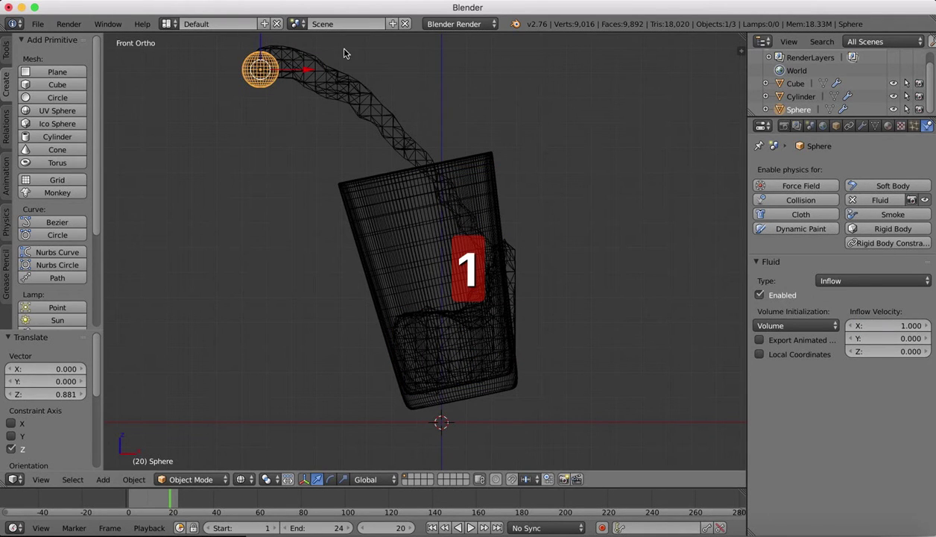
Rebake the cube domain with the changed inflow velocity and preview the water at frame 12.
{"action": "left_click", "coordinate": [793, 83]}
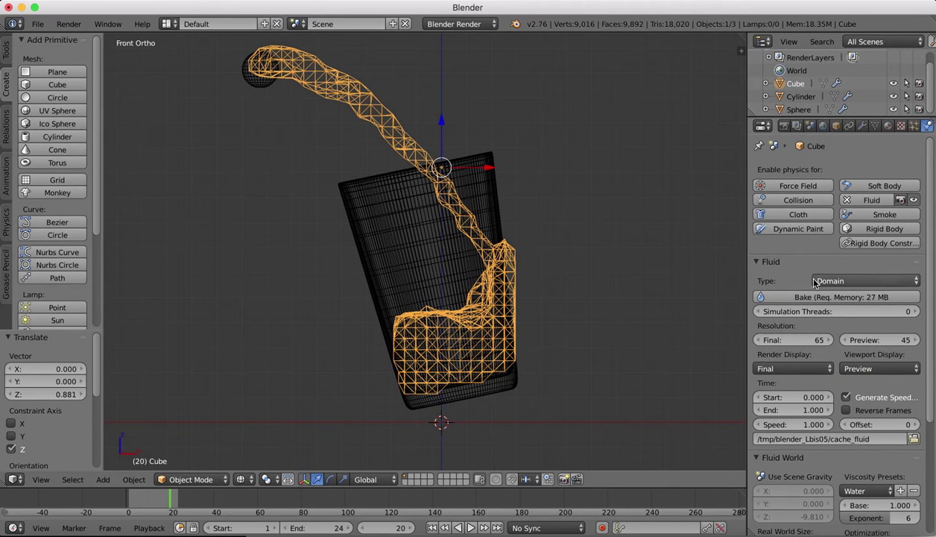
{"action": "left_click", "coordinate": [799, 297]}
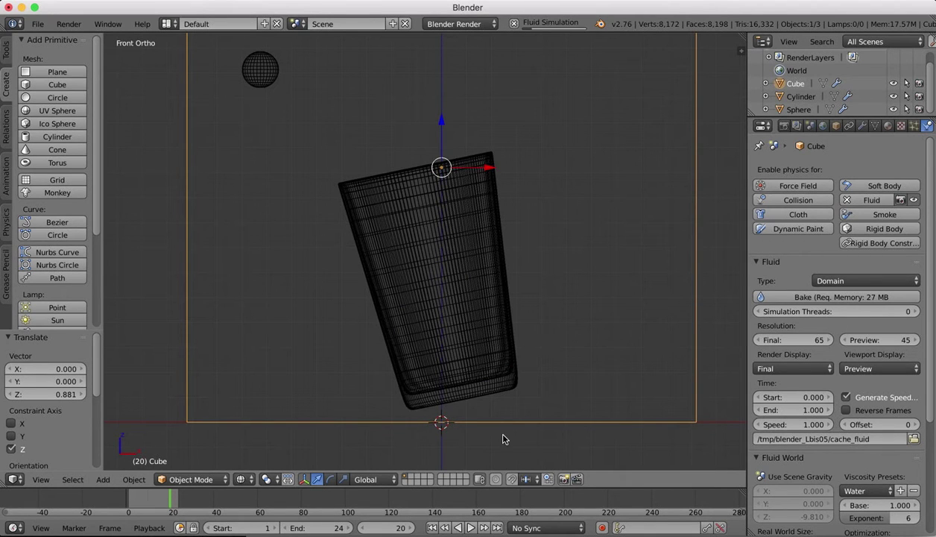
{"action": "mouse_move", "coordinate": [170, 498]}
{"action": "left_mouse_down"}
{"action": "mouse_move", "coordinate": [126, 496]}
{"action": "mouse_move", "coordinate": [152, 501]}
{"action": "left_mouse_up"}
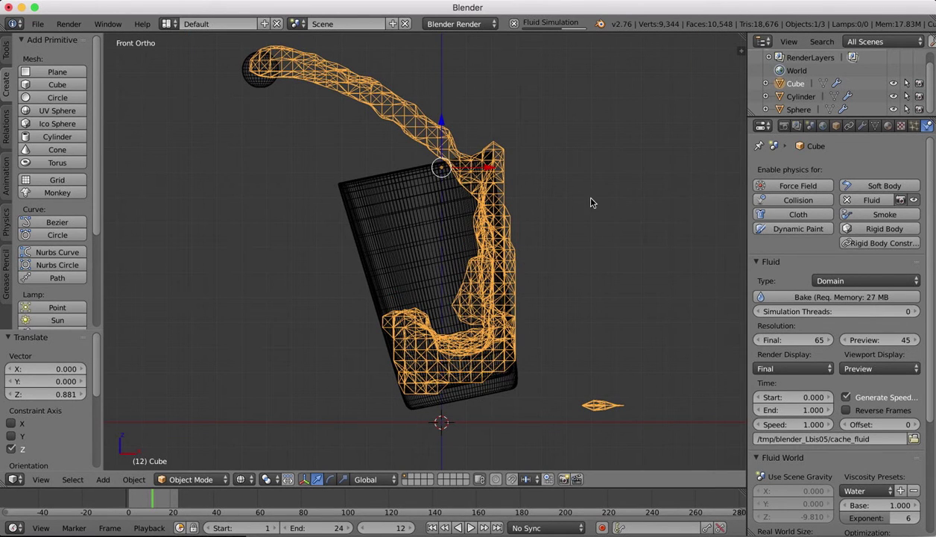
Move the inflow sphere about 0.73 units down along Z and about 0.78 units in negative X, away from the cup.
{"action": "right_click", "coordinate": [254, 84]}
{"action": "middle_click_drag", "start_coordinate": [263, 41], "coordinate": [271, 80], "text": "shift"}
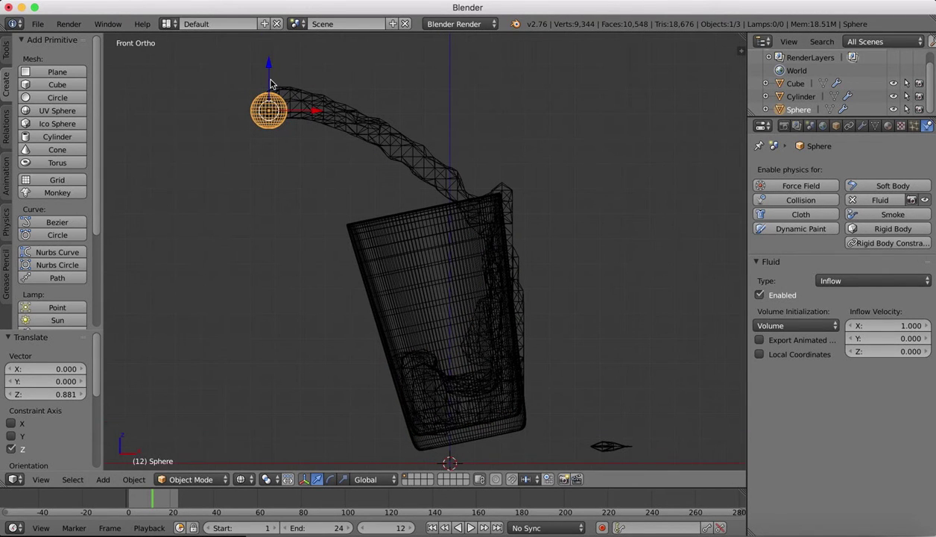
{"action": "key", "text": "g"}
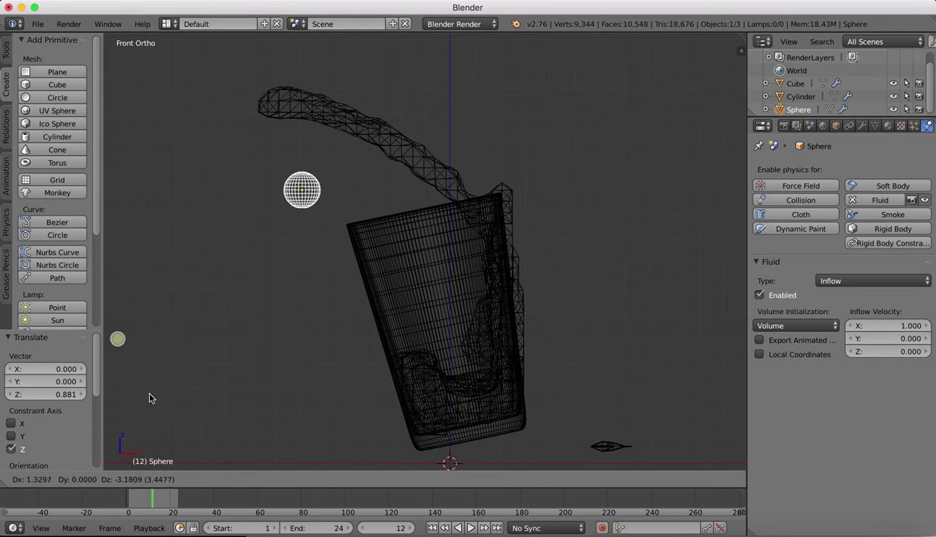
{"action": "key", "text": "Escape"}
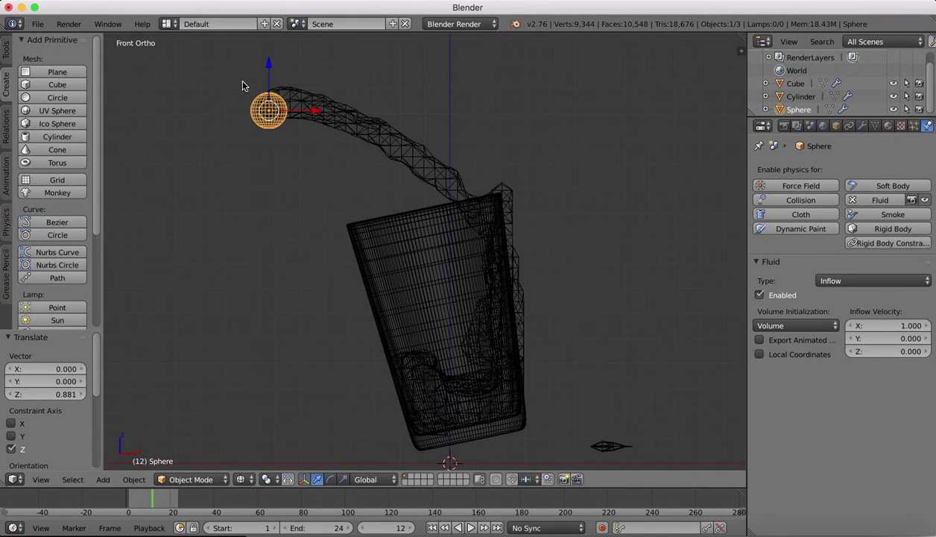
{"action": "left_click_drag", "start_coordinate": [269, 66], "coordinate": [268, 85]}
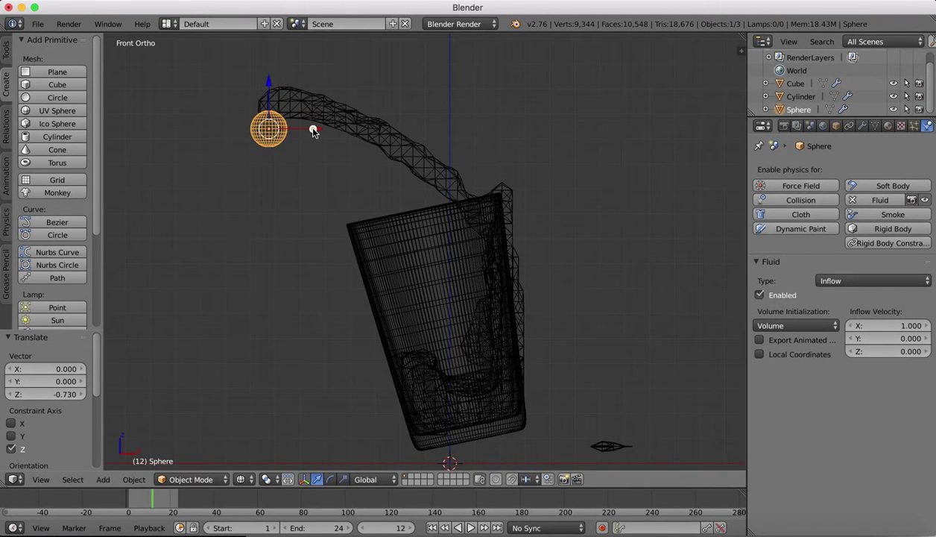
{"action": "left_click_drag", "start_coordinate": [313, 132], "coordinate": [292, 130]}
Rebake the cube domain with the repositioned inflow sphere and preview the water at frame 15.
{"action": "left_click", "coordinate": [781, 87]}
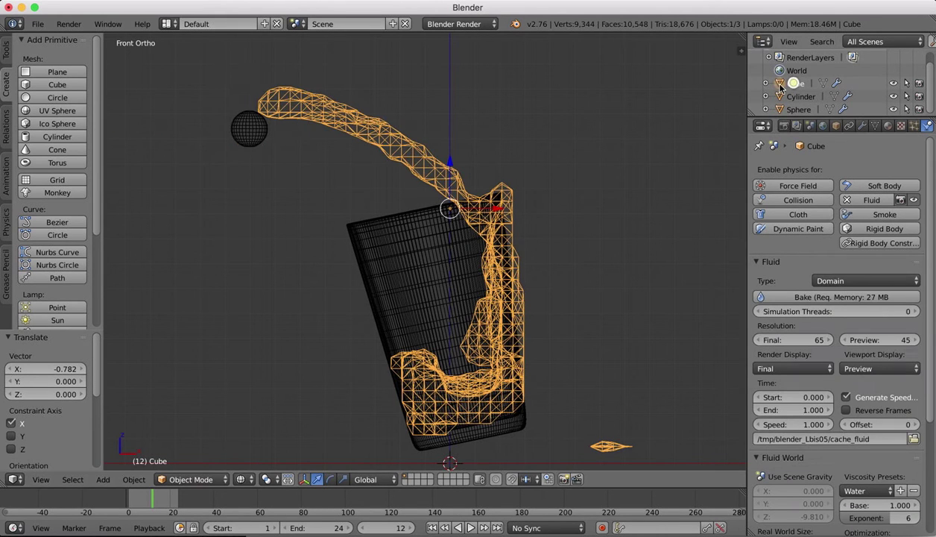
{"action": "left_click", "coordinate": [816, 297]}
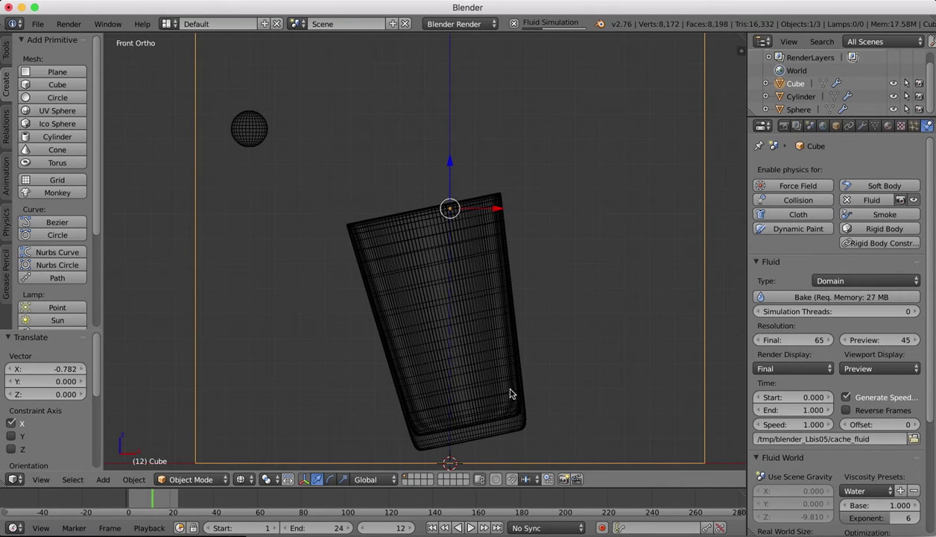
{"action": "mouse_move", "coordinate": [152, 505]}
{"action": "left_mouse_down"}
{"action": "mouse_move", "coordinate": [138, 504]}
{"action": "mouse_move", "coordinate": [158, 503]}
{"action": "left_mouse_up"}
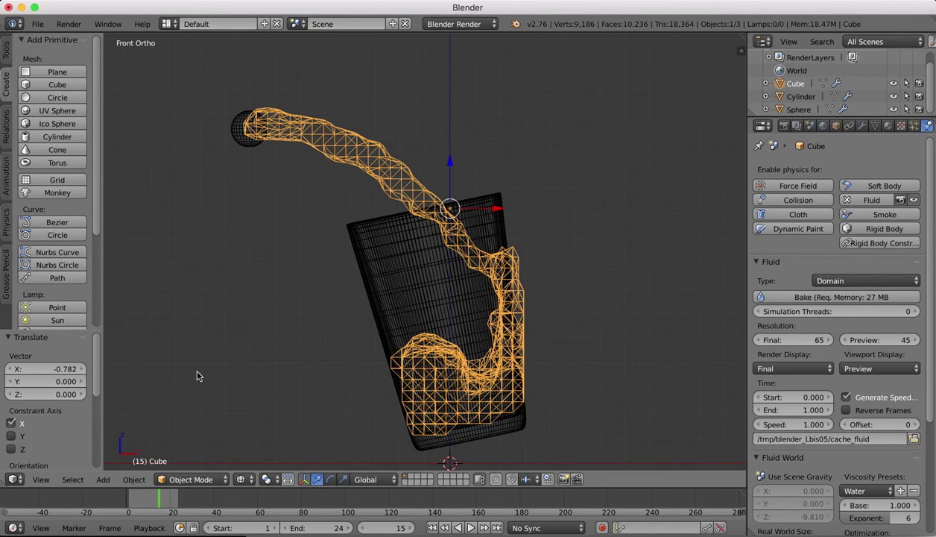
Switch the viewport to Solid shading and hide the cup to inspect the water mesh.
{"action": "left_click", "coordinate": [254, 479]}
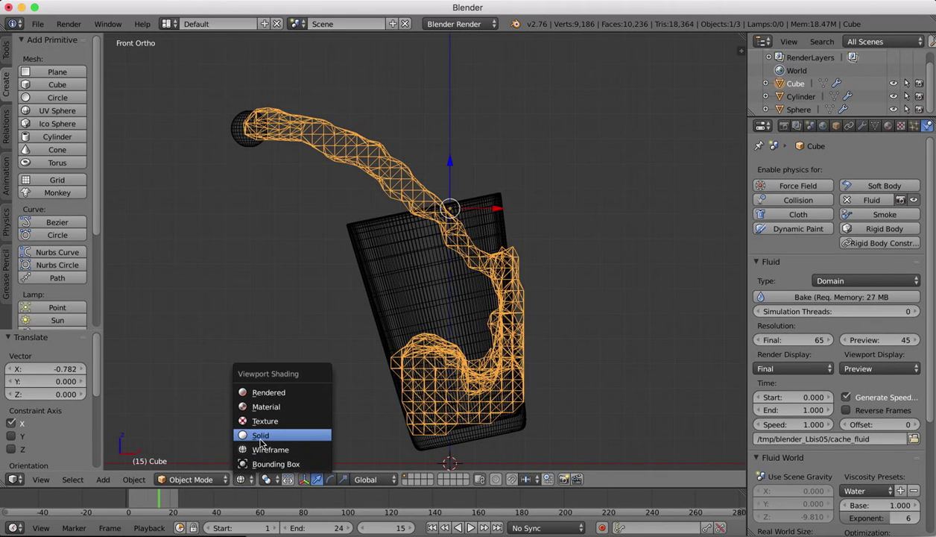
{"action": "left_click", "coordinate": [260, 439]}
{"action": "middle_click_drag", "start_coordinate": [580, 198], "coordinate": [587, 165]}
{"action": "scroll", "coordinate": [586, 162], "scroll_direction": "right", "scroll_amount": 15}
{"action": "scroll", "coordinate": [586, 166], "scroll_direction": "up", "scroll_amount": 8}
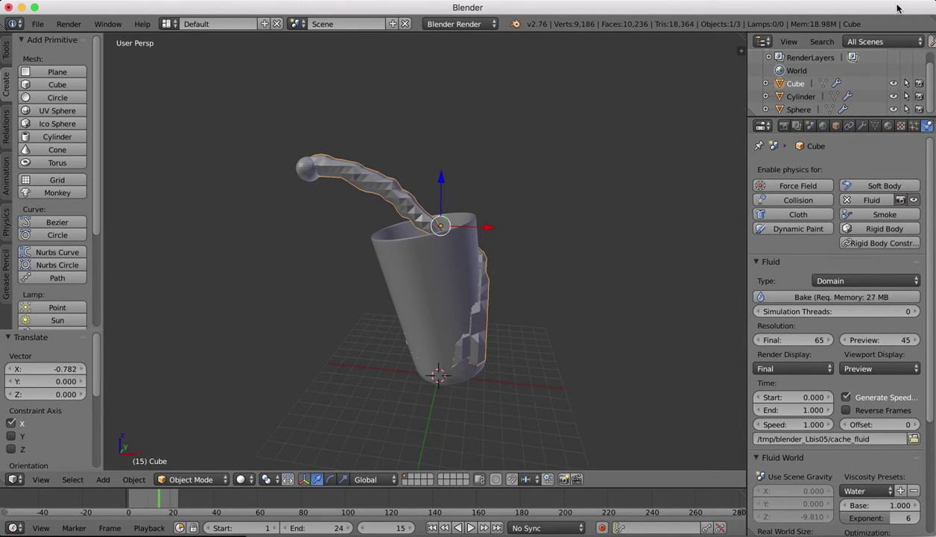
{"action": "left_click", "coordinate": [893, 97]}
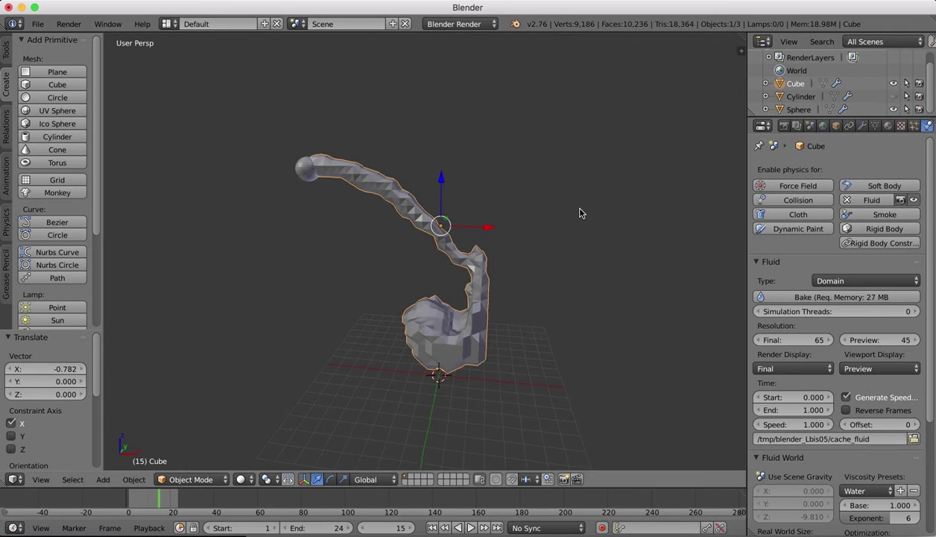
{"action": "middle_click_drag", "start_coordinate": [581, 213], "coordinate": [581, 213]}
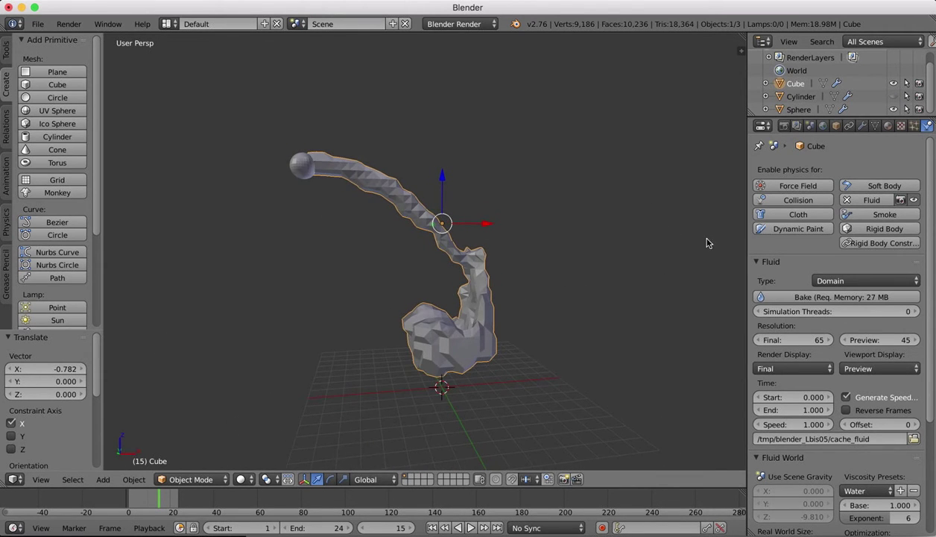
Set the domain's viewport display to Final, inspect the water from several angles, and unhide the cup.
{"action": "left_click", "coordinate": [863, 366]}
{"action": "left_click", "coordinate": [816, 325]}
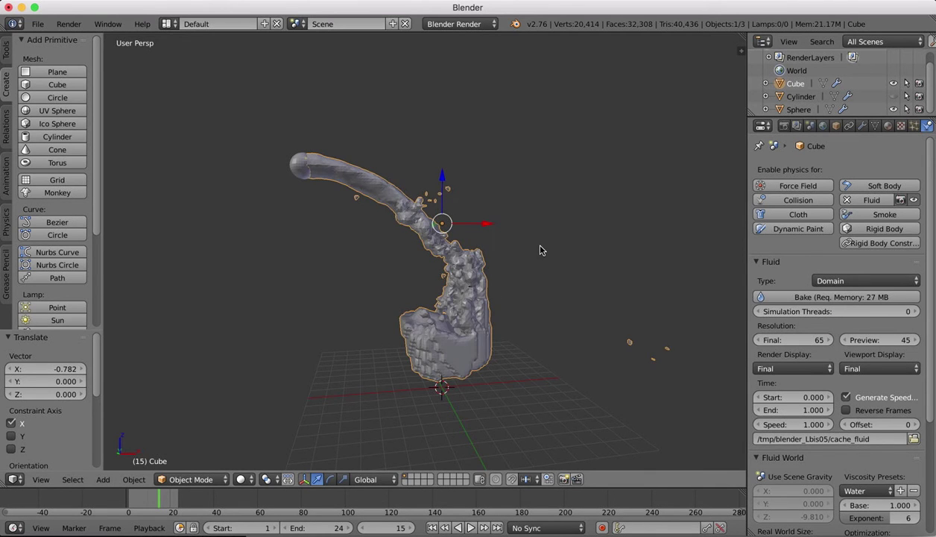
{"action": "scroll", "coordinate": [541, 246], "scroll_direction": "right", "scroll_amount": 10}
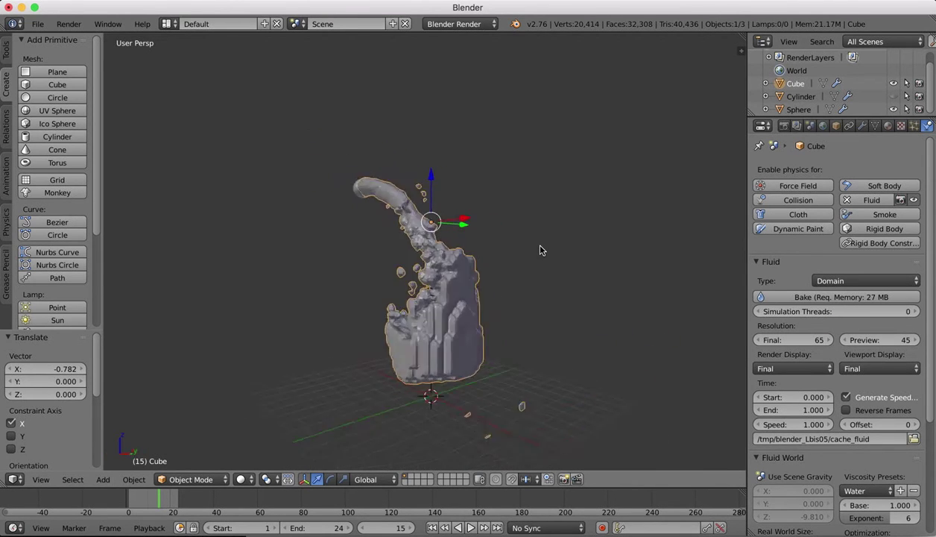
{"action": "scroll", "coordinate": [540, 246], "scroll_direction": "right", "scroll_amount": 10}
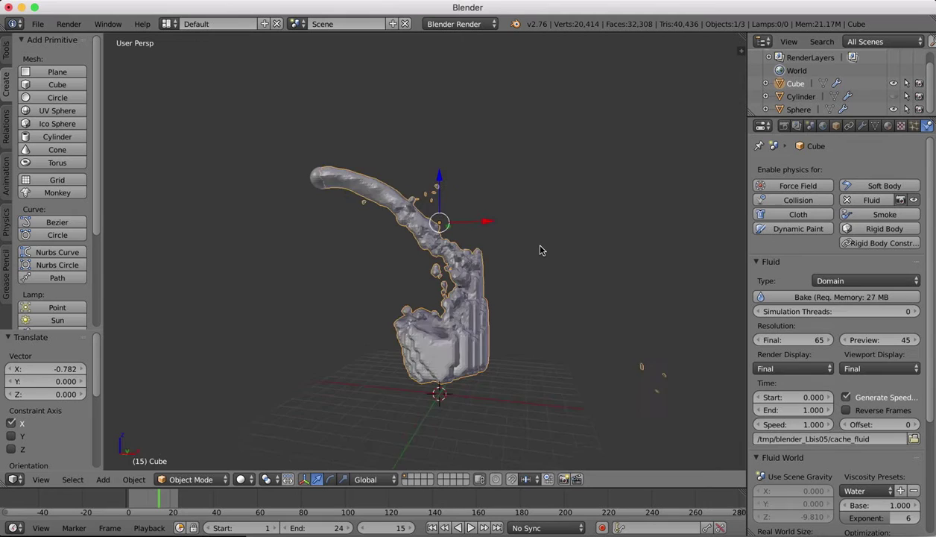
{"action": "middle_click_drag", "start_coordinate": [541, 251], "coordinate": [456, 333]}
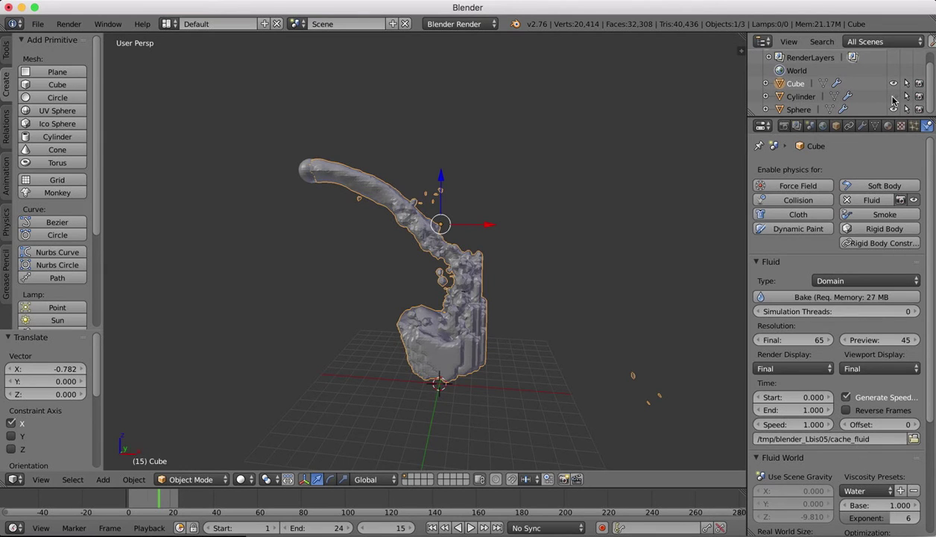
{"action": "middle_click_drag", "start_coordinate": [526, 281], "coordinate": [527, 281]}
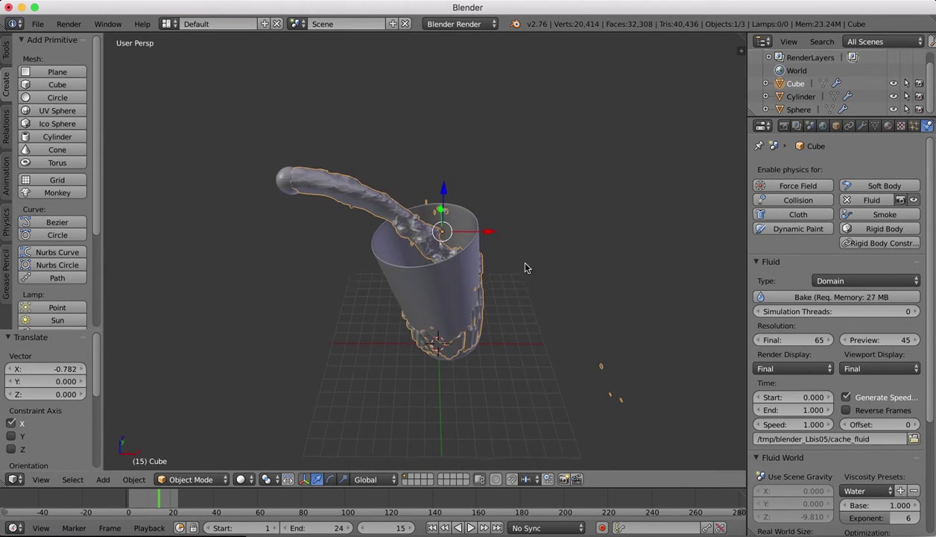
Set the fluid domain's Final resolution to 150.
{"action": "left_click", "coordinate": [823, 341]}
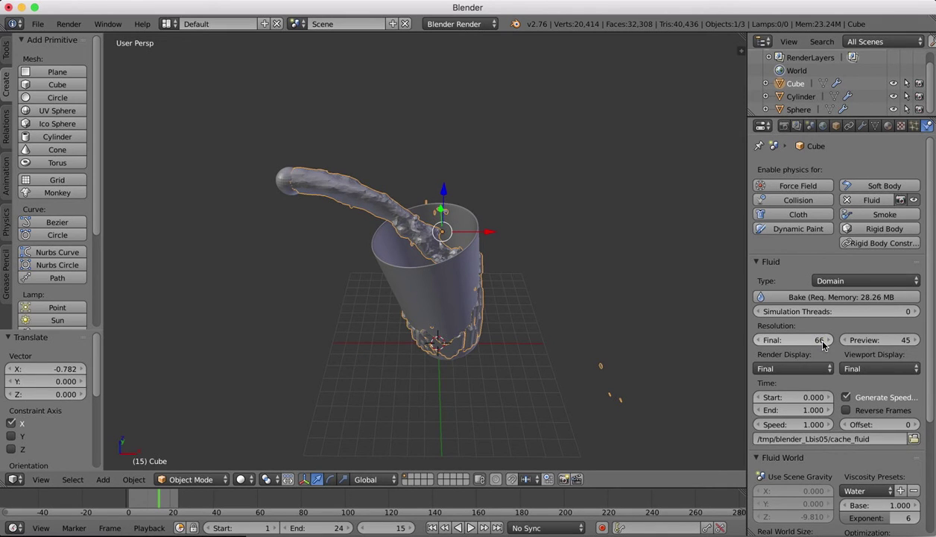
{"action": "left_click", "coordinate": [817, 340]}
{"action": "type", "text": "1"}
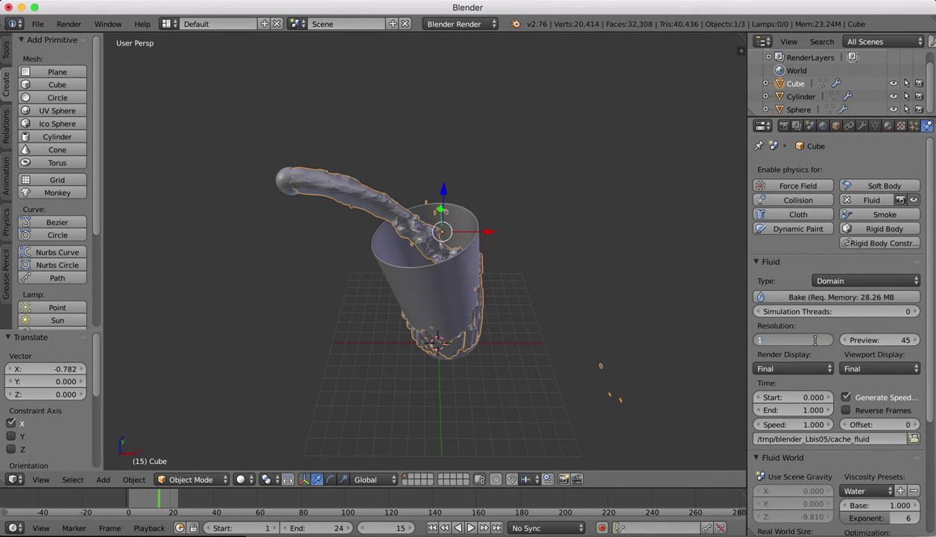
{"action": "type", "text": "50"}
{"action": "key", "text": "Return"}
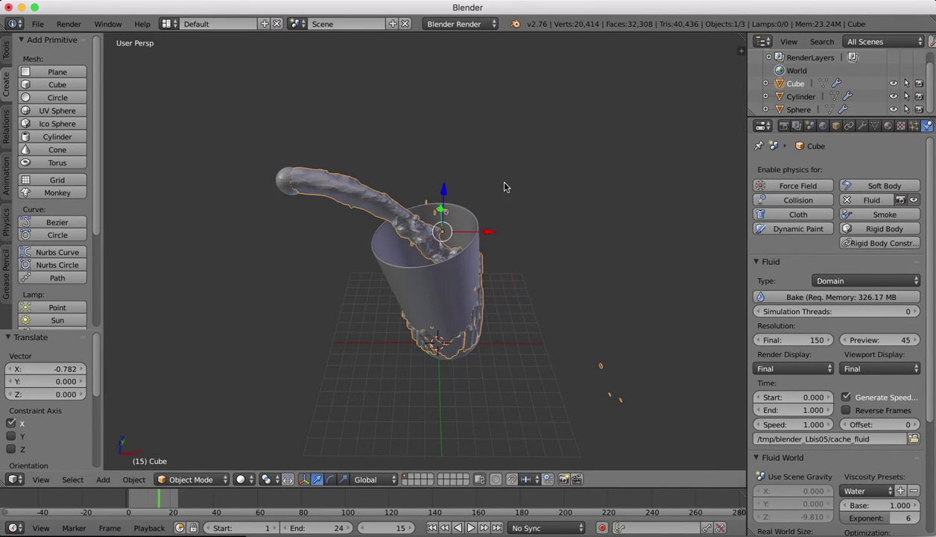
Inspect the cup and water from different angles, start baking at the higher resolution, and return the timeline to frame 0.
{"action": "scroll", "coordinate": [457, 165], "scroll_direction": "down", "scroll_amount": 5}
{"action": "scroll", "coordinate": [456, 163], "scroll_direction": "left", "scroll_amount": 10}
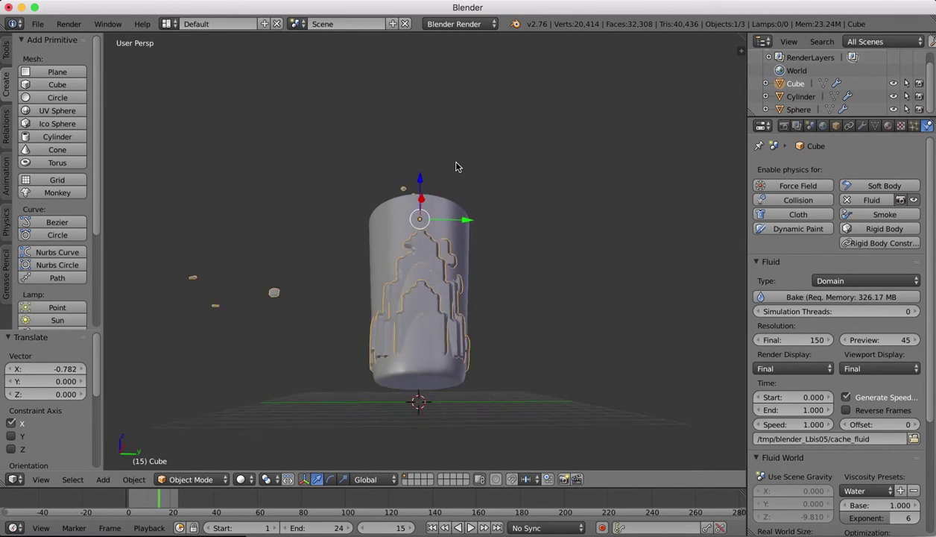
{"action": "scroll", "coordinate": [456, 163], "scroll_direction": "left", "scroll_amount": 8}
{"action": "scroll", "coordinate": [456, 162], "scroll_direction": "up", "scroll_amount": 6}
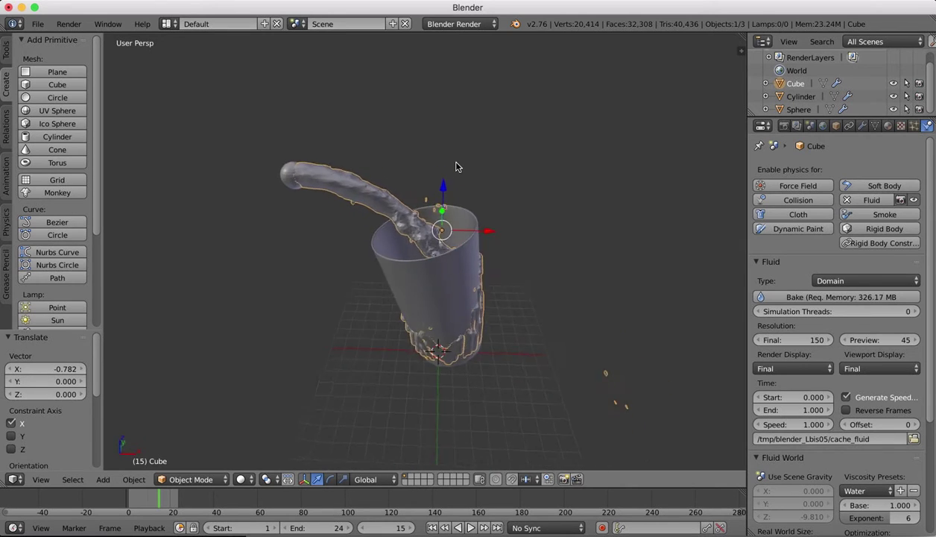
{"action": "scroll", "coordinate": [457, 163], "scroll_direction": "down", "scroll_amount": 2}
{"action": "scroll", "coordinate": [457, 167], "scroll_direction": "up", "scroll_amount": 10}
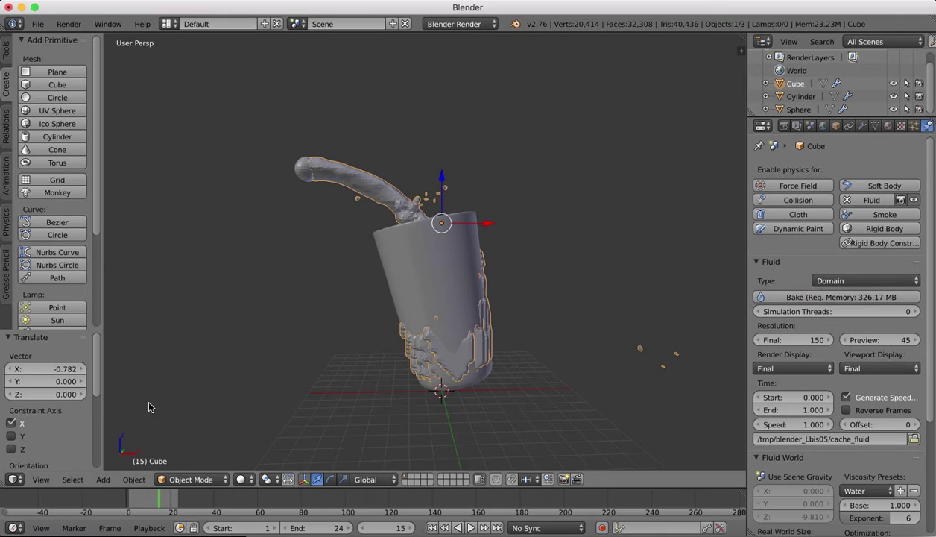
{"action": "left_click_drag", "start_coordinate": [160, 500], "coordinate": [115, 501]}
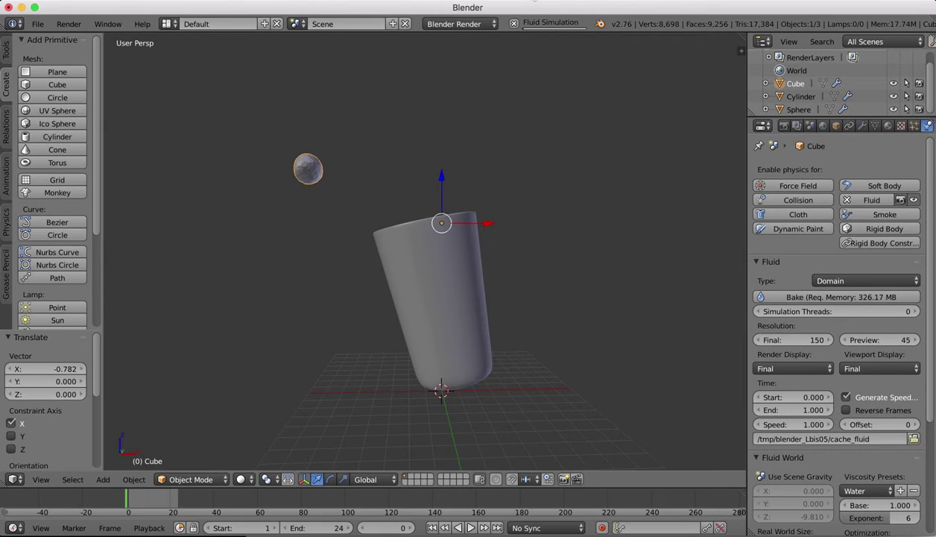
{"action": "left_click", "coordinate": [534, 0]}
{"action": "left_click", "coordinate": [569, 19]}
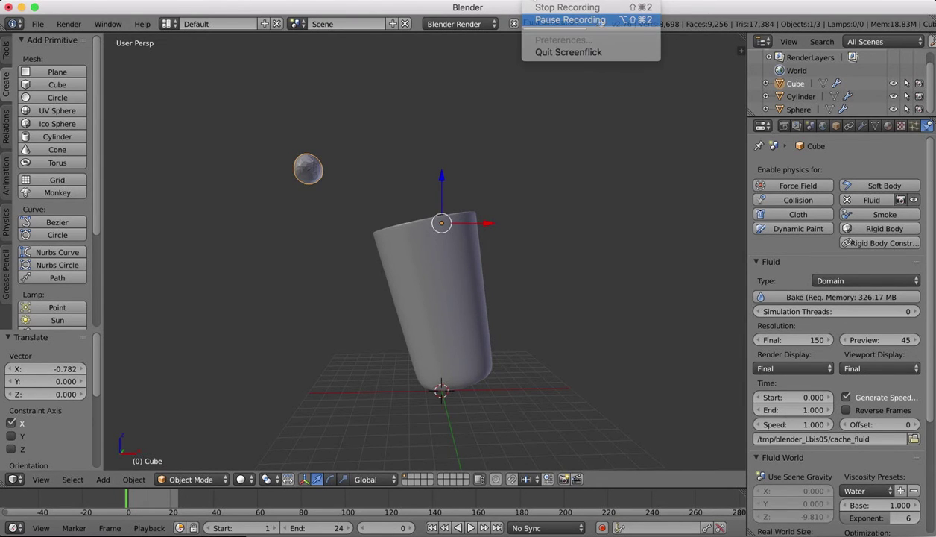
{"action": "left_click", "coordinate": [570, 21]}
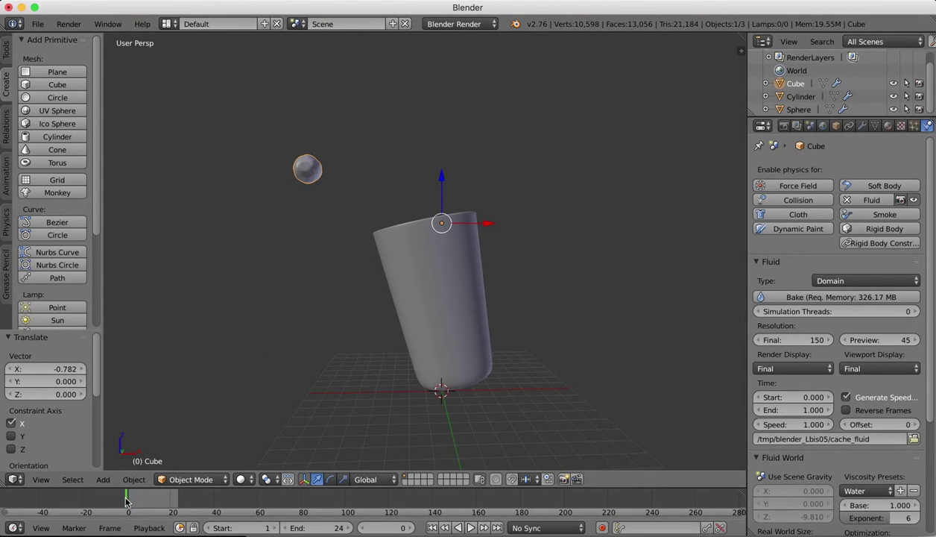
Hide the cup and inspect the baked water mesh at frames 11 and 20.
{"action": "left_click_drag", "start_coordinate": [127, 501], "coordinate": [151, 498]}
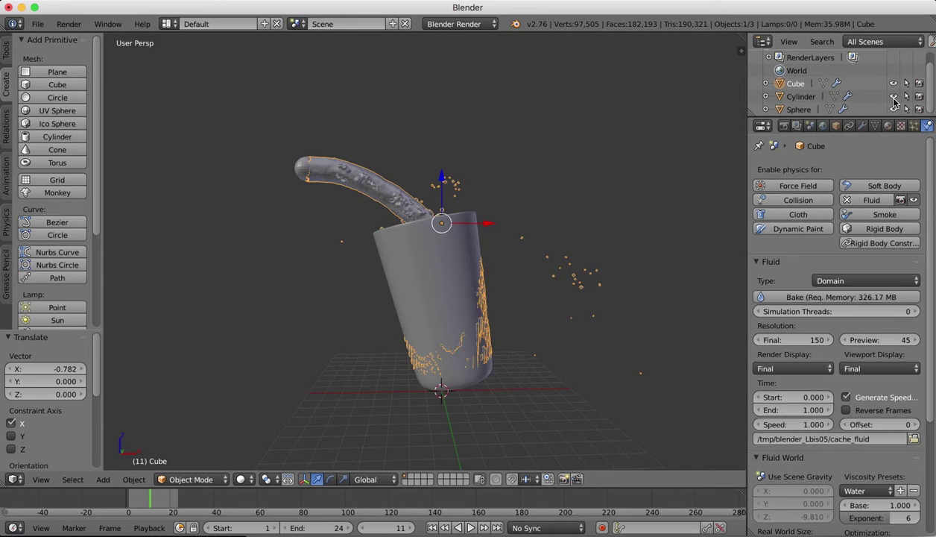
{"action": "left_click", "coordinate": [893, 97]}
{"action": "middle_click_drag", "start_coordinate": [467, 257], "coordinate": [492, 259]}
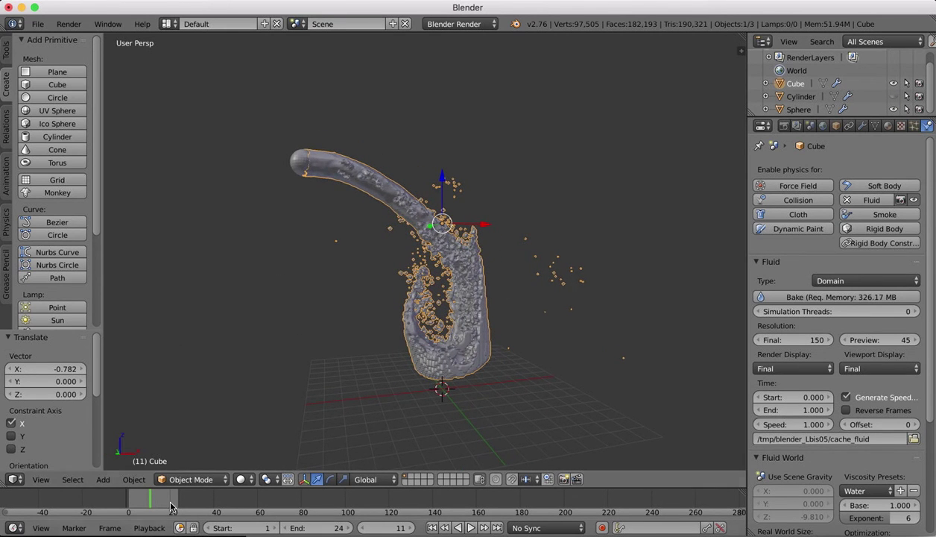
{"action": "left_click_drag", "start_coordinate": [149, 501], "coordinate": [170, 500]}
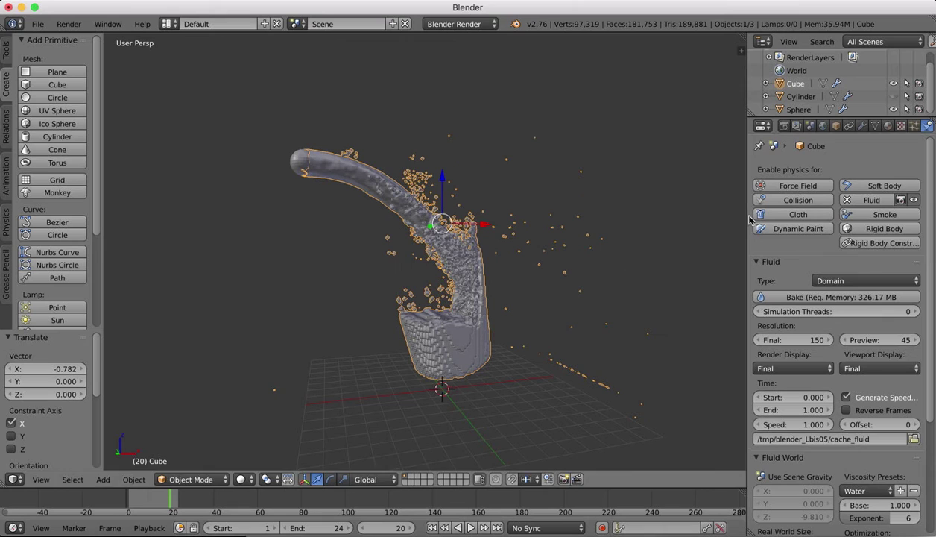
Set the fluid domain's Generate particles value to 0.050.
{"action": "scroll", "coordinate": [862, 434], "scroll_direction": "down", "scroll_amount": 5}
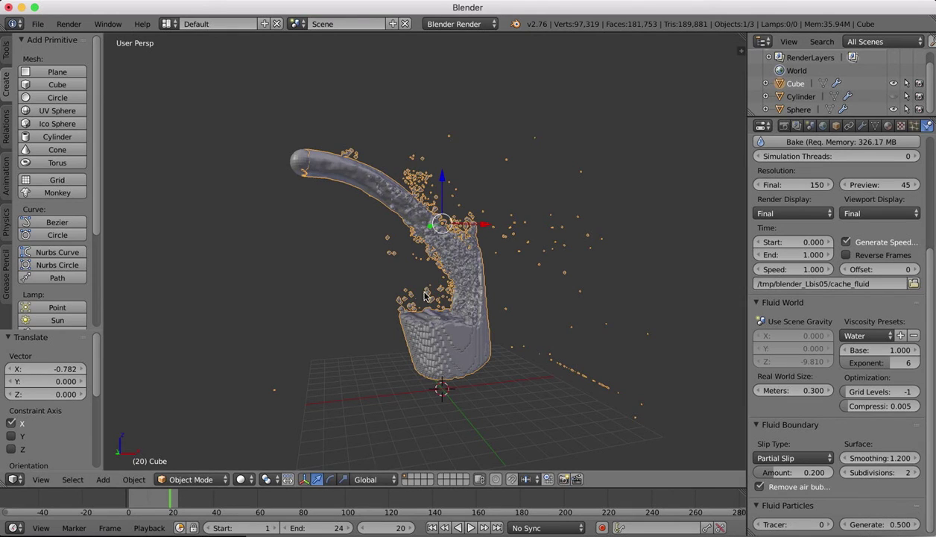
{"action": "left_click", "coordinate": [900, 526]}
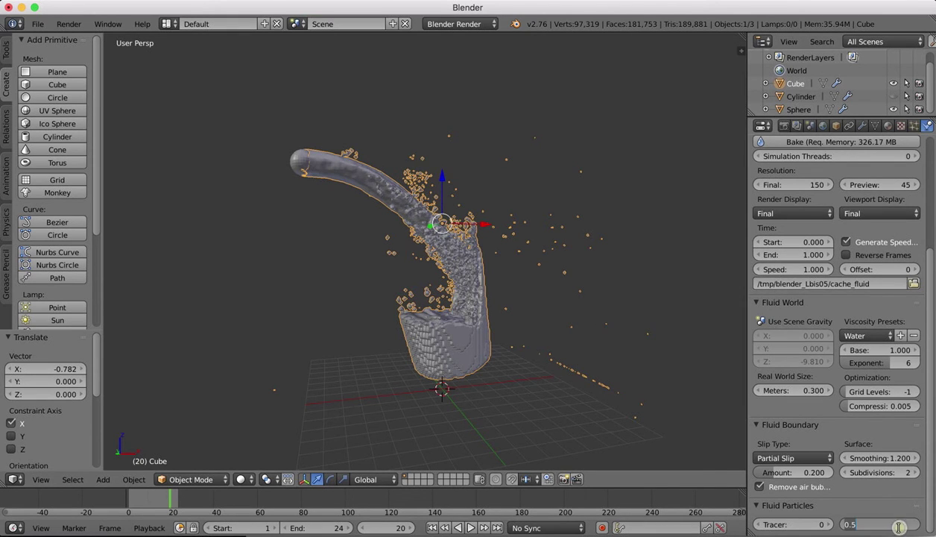
{"action": "type", "text": "0.0"}
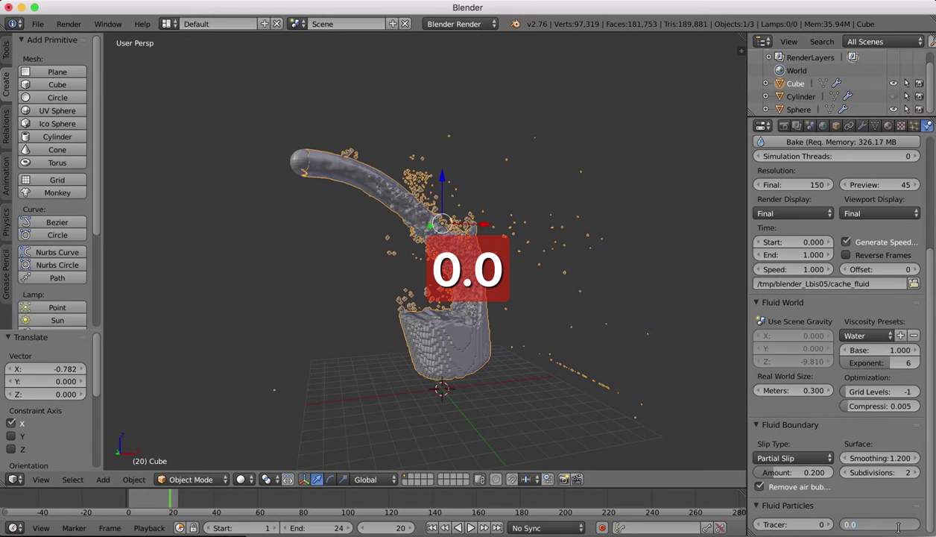
{"action": "type", "text": "50"}
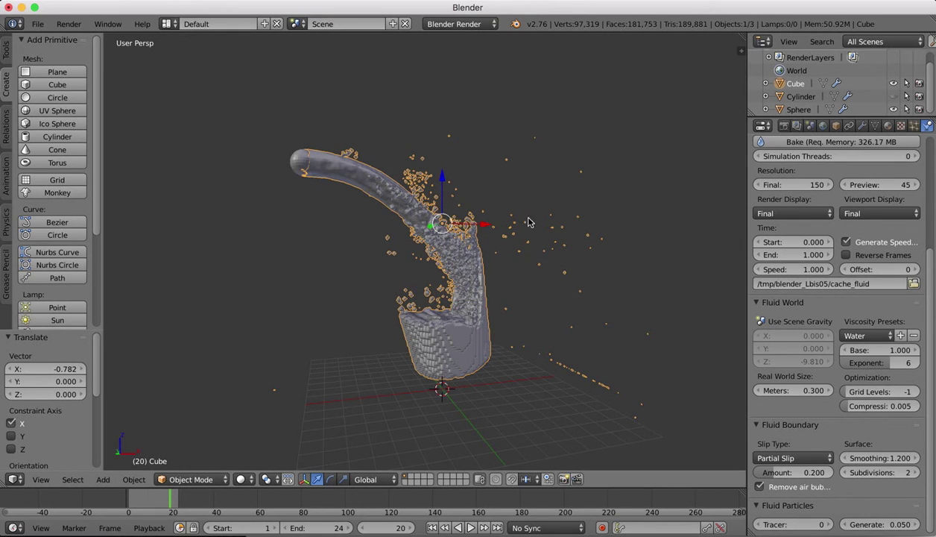
{"action": "left_click", "coordinate": [529, 2]}
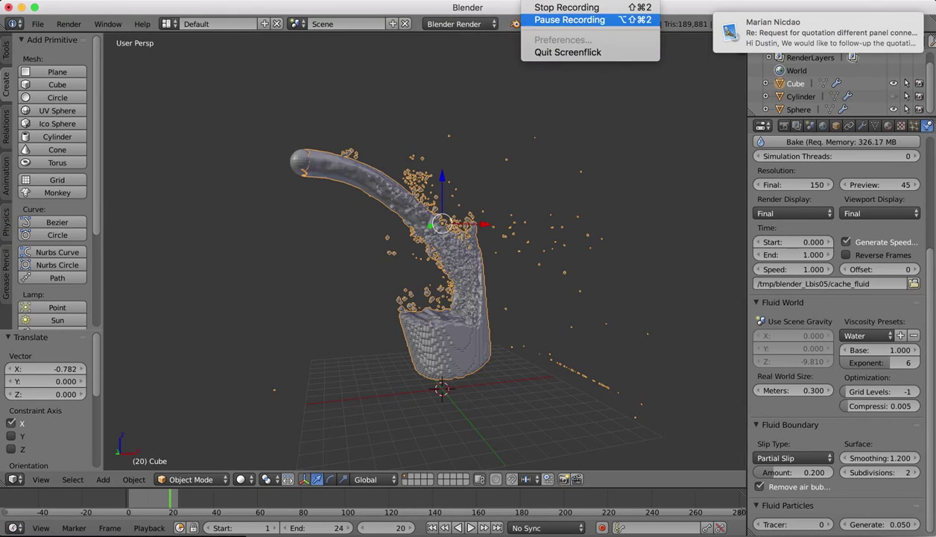
{"action": "left_click", "coordinate": [570, 20]}
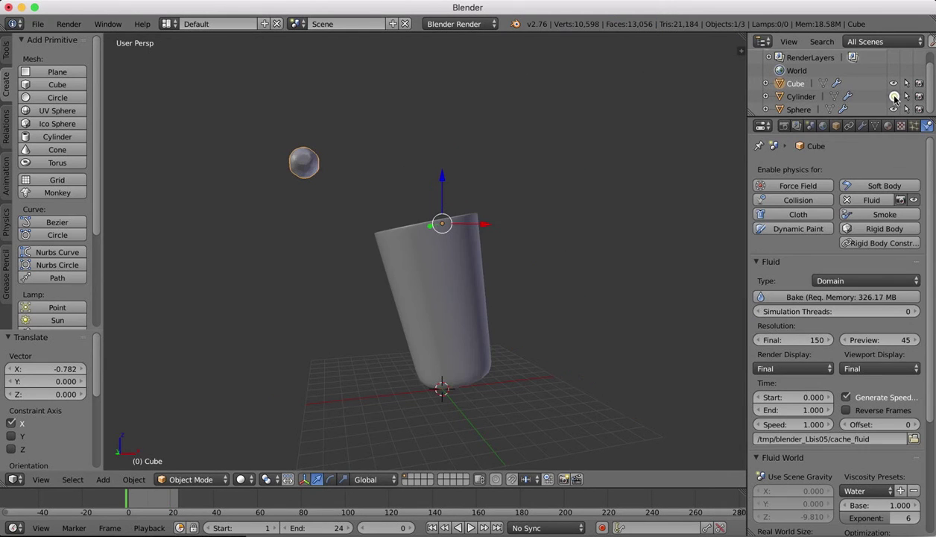
Hide the cup and advance the newly baked simulation to frame 11.
{"action": "left_click", "coordinate": [893, 96]}
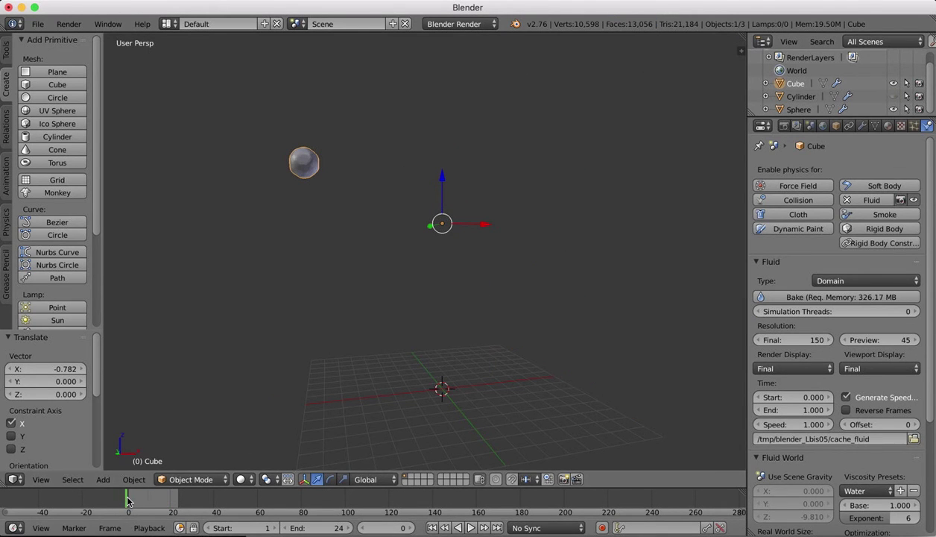
{"action": "key", "text": "alt+a"}
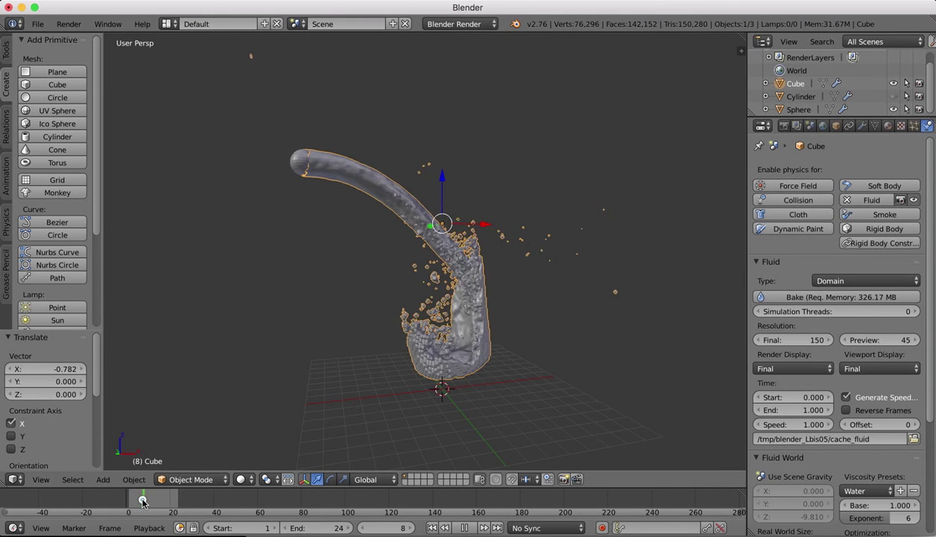
{"action": "left_click_drag", "start_coordinate": [150, 500], "coordinate": [150, 500]}
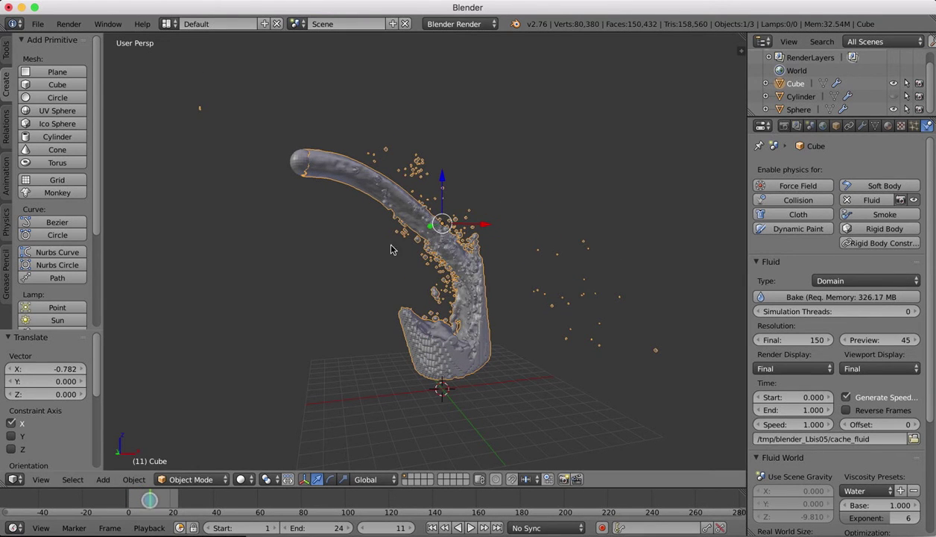
Inspect the water from several angles with the cup hidden and shown, ending in the front orthographic view.
{"action": "scroll", "coordinate": [435, 134], "scroll_direction": "down", "scroll_amount": 5}
{"action": "scroll", "coordinate": [434, 135], "scroll_direction": "right", "scroll_amount": 10}
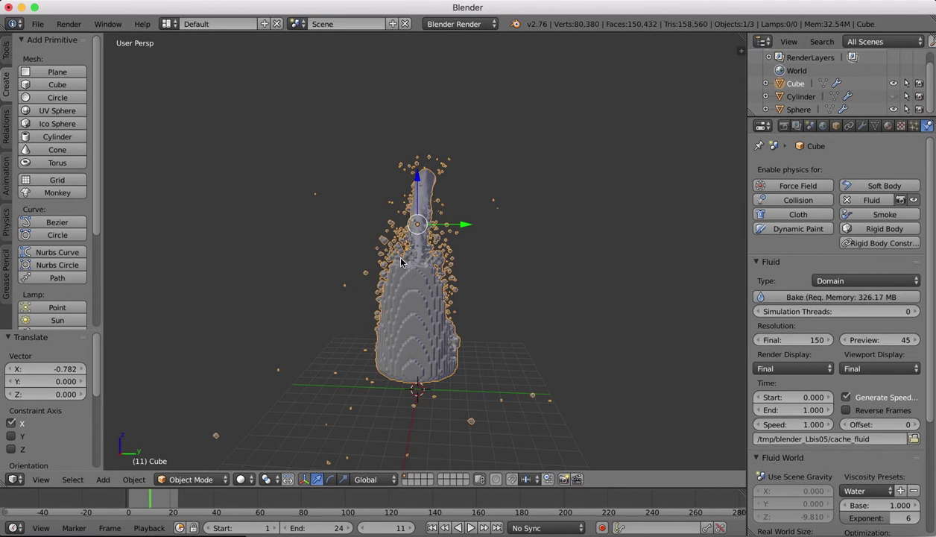
{"action": "middle_click_drag", "start_coordinate": [400, 261], "coordinate": [400, 261]}
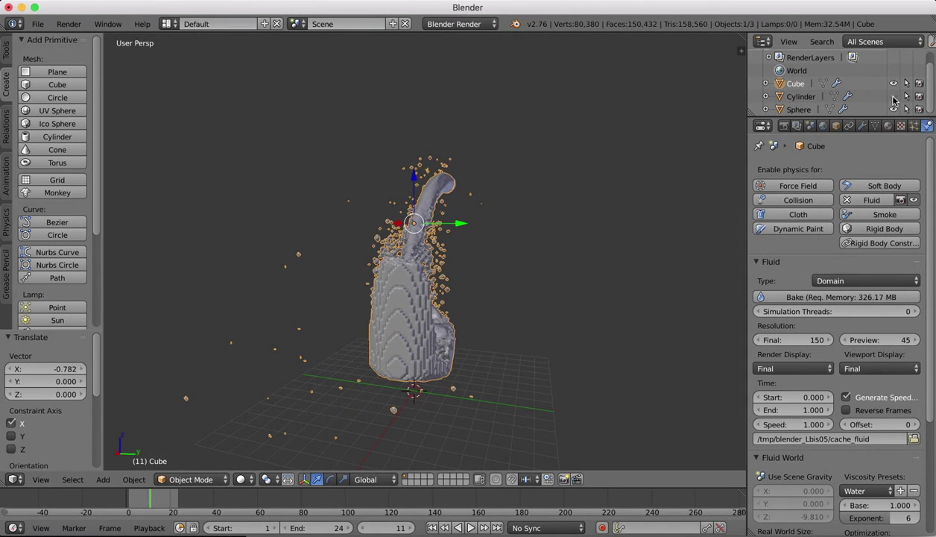
{"action": "left_click", "coordinate": [892, 97]}
{"action": "middle_click_drag", "start_coordinate": [337, 251], "coordinate": [337, 251]}
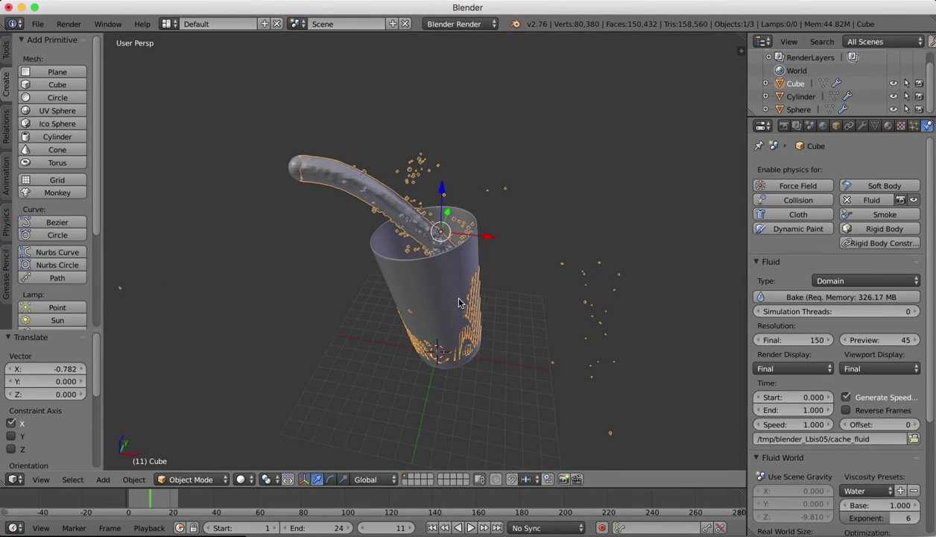
{"action": "scroll", "coordinate": [460, 303], "scroll_direction": "up", "scroll_amount": 2}
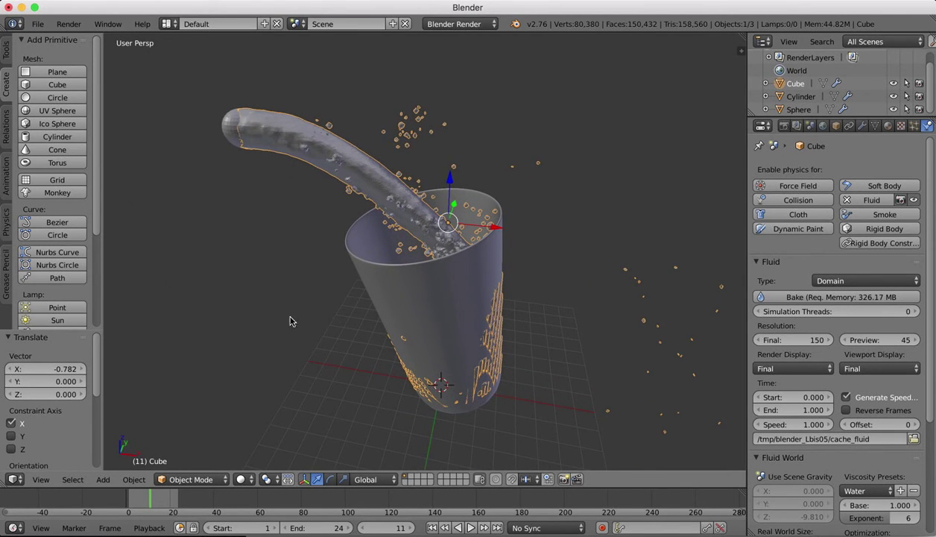
{"action": "left_click", "coordinate": [41, 480]}
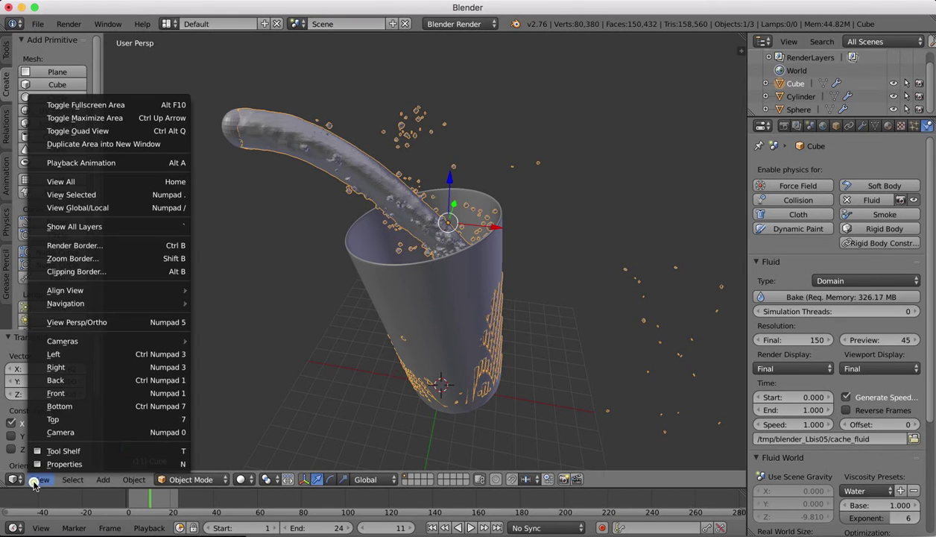
{"action": "left_click", "coordinate": [73, 396]}
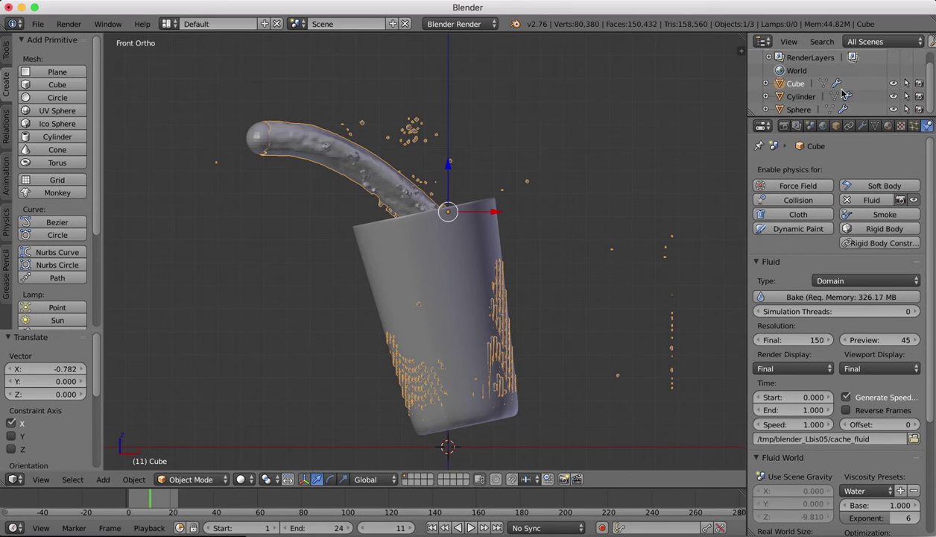
Hide the cup and apply the domain cube's Fluidsim modifier at frame 11.
{"action": "left_click", "coordinate": [894, 98]}
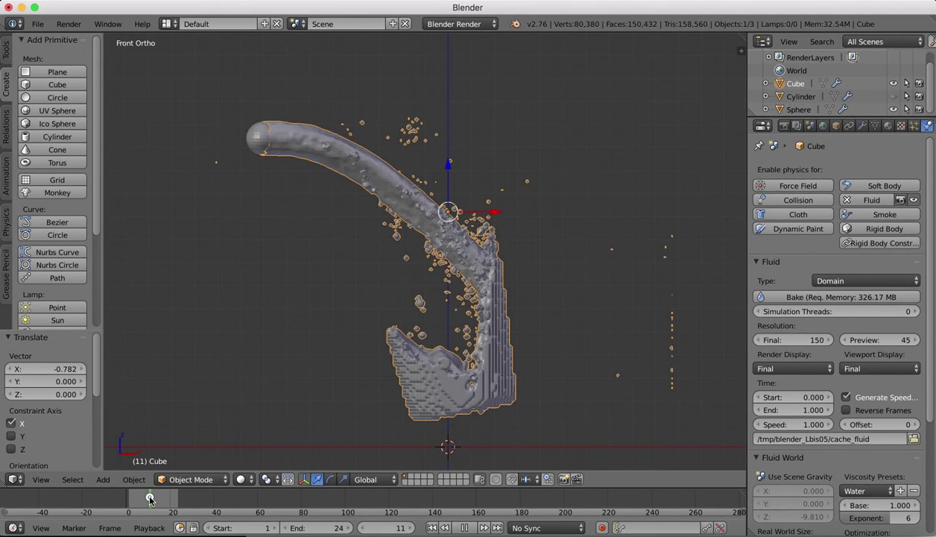
{"action": "mouse_move", "coordinate": [150, 499]}
{"action": "left_mouse_down"}
{"action": "mouse_move", "coordinate": [138, 499]}
{"action": "mouse_move", "coordinate": [150, 506]}
{"action": "left_mouse_up"}
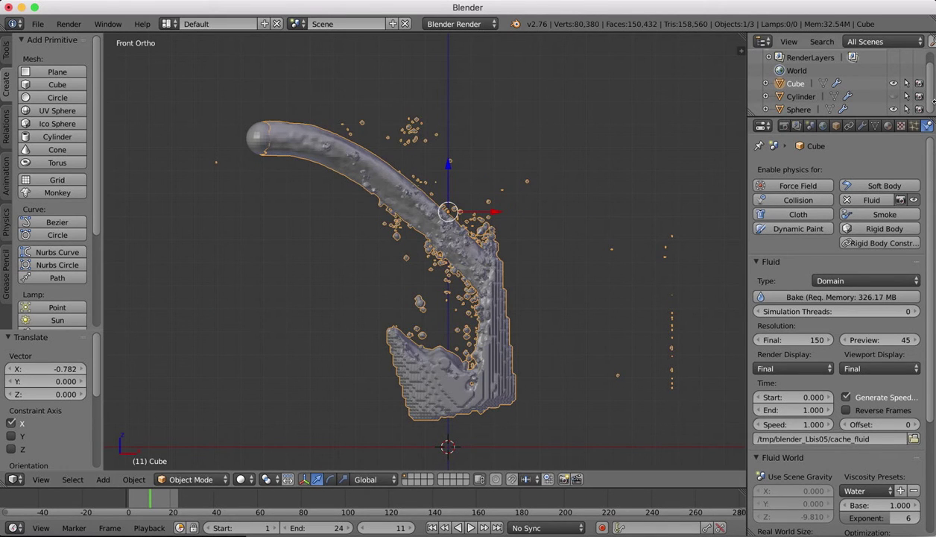
{"action": "left_click", "coordinate": [862, 125]}
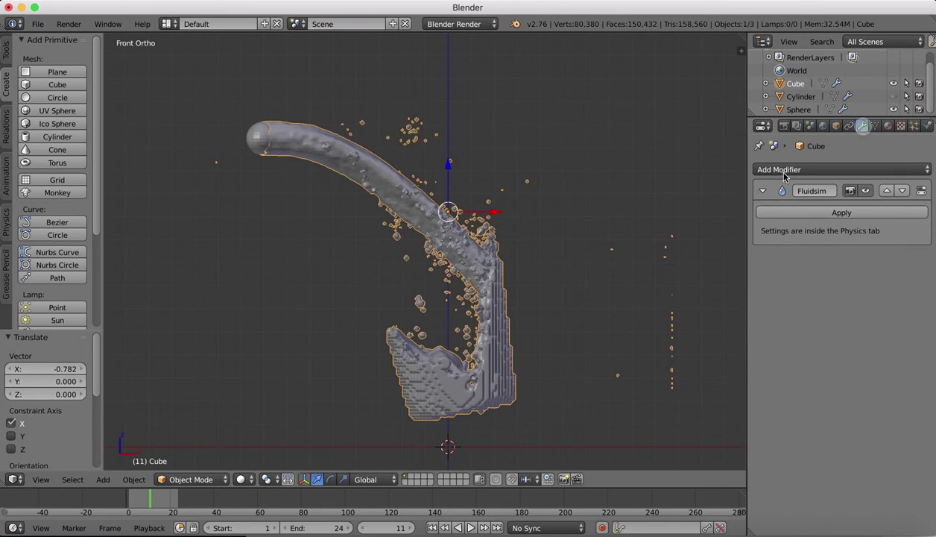
{"action": "left_click", "coordinate": [823, 215]}
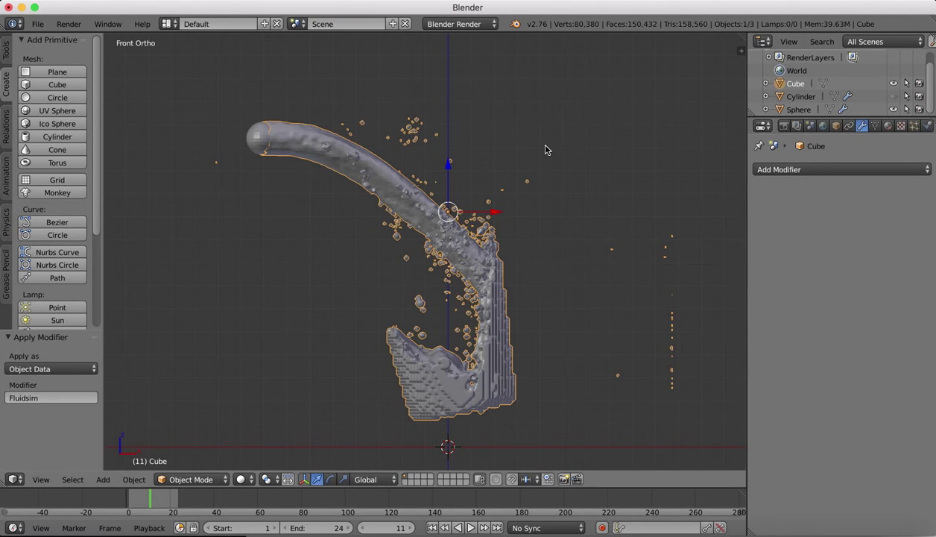
Hide the inflow sphere and the cup, leaving only the water mesh visible.
{"action": "left_click", "coordinate": [894, 97]}
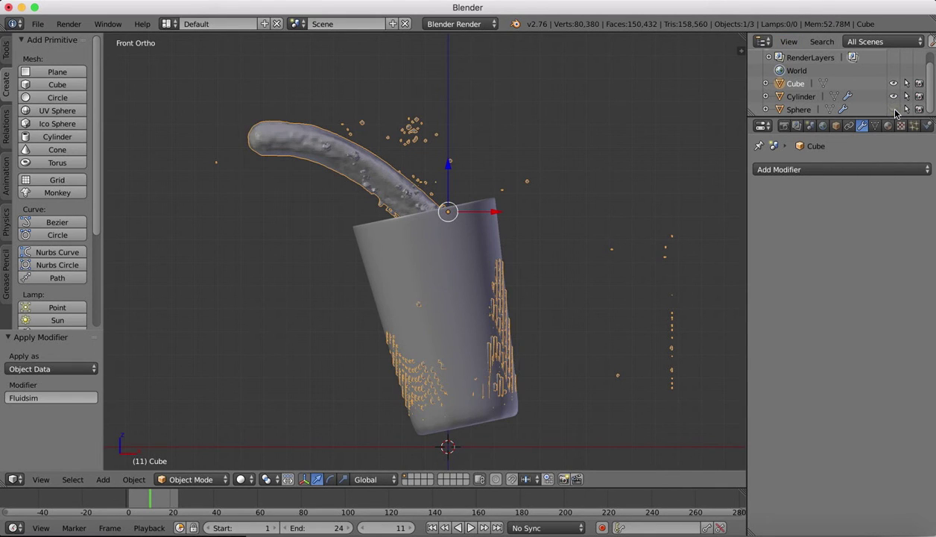
{"action": "left_click", "coordinate": [894, 110]}
{"action": "left_click", "coordinate": [894, 109]}
{"action": "left_click", "coordinate": [894, 97]}
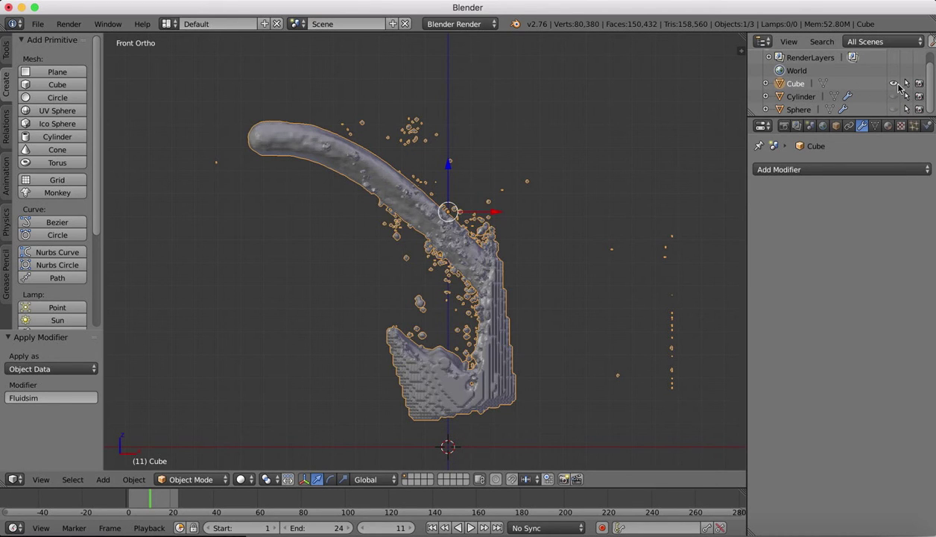
{"action": "left_click", "coordinate": [894, 83]}
{"action": "left_click", "coordinate": [895, 84]}
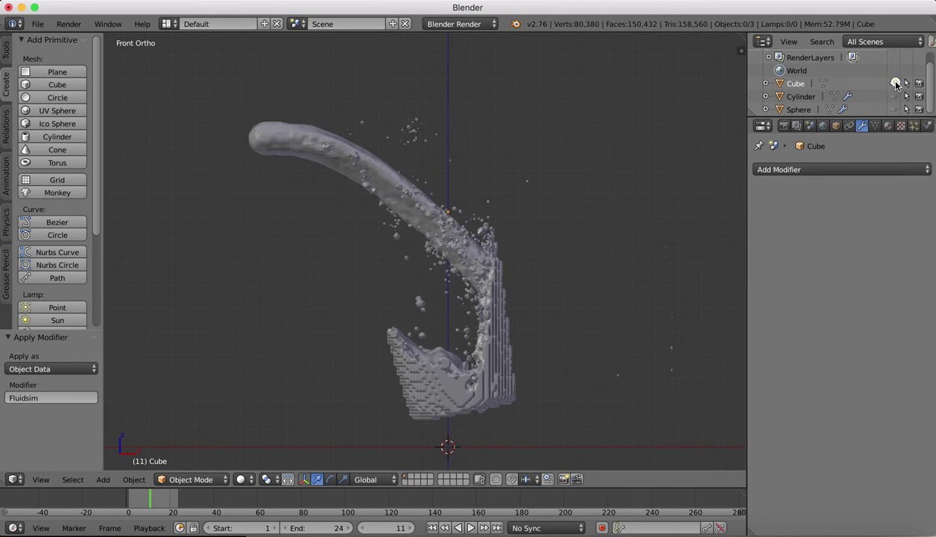
Check the water mesh's geometry in Edit Mode and return to Object Mode.
{"action": "left_click", "coordinate": [799, 87]}
{"action": "left_click", "coordinate": [192, 480]}
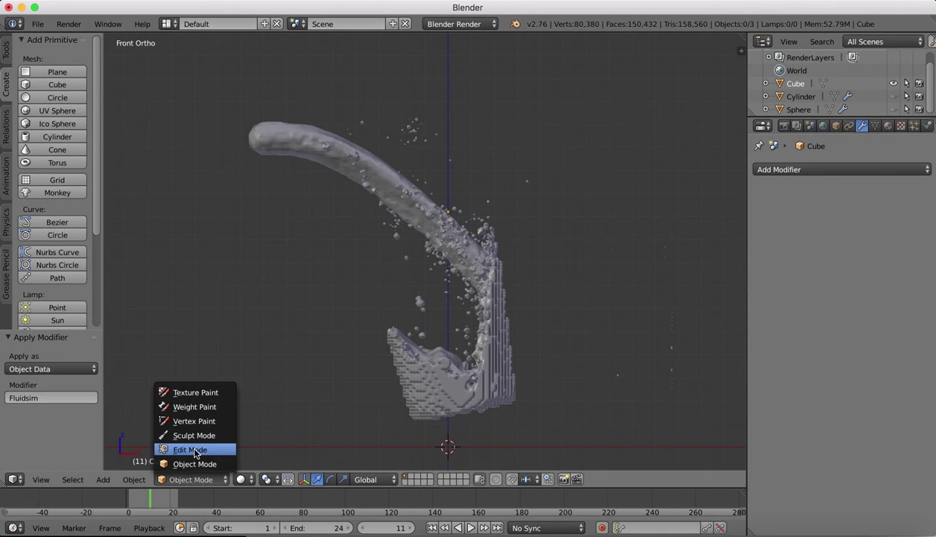
{"action": "left_click", "coordinate": [193, 449]}
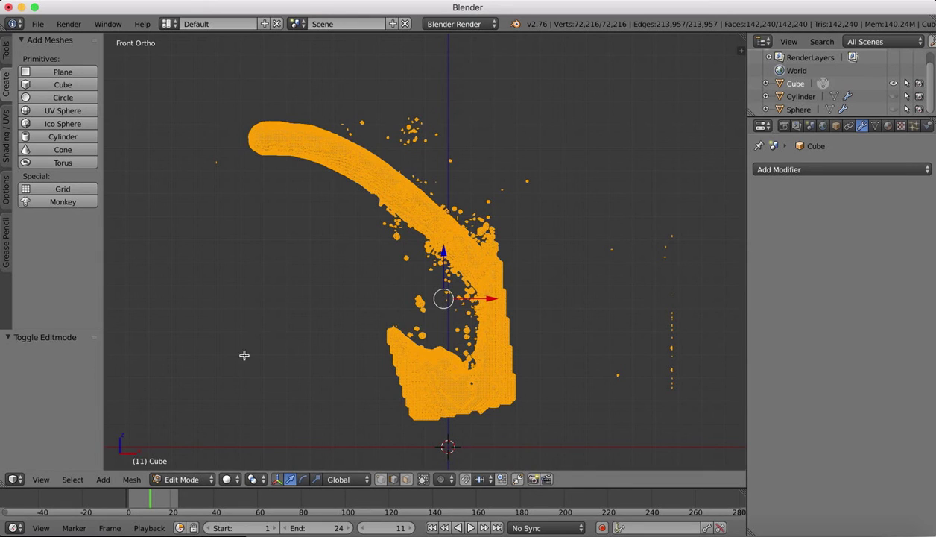
{"action": "left_click", "coordinate": [182, 479]}
{"action": "left_click", "coordinate": [185, 460]}
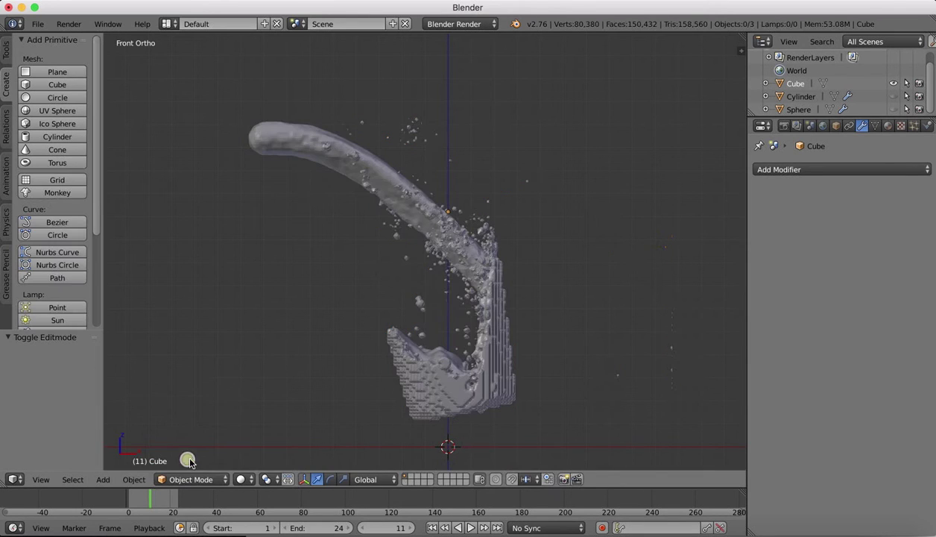
Rename the Cube object to Liquid.
{"action": "double_click", "coordinate": [795, 83]}
{"action": "type", "text": "Liquid"}
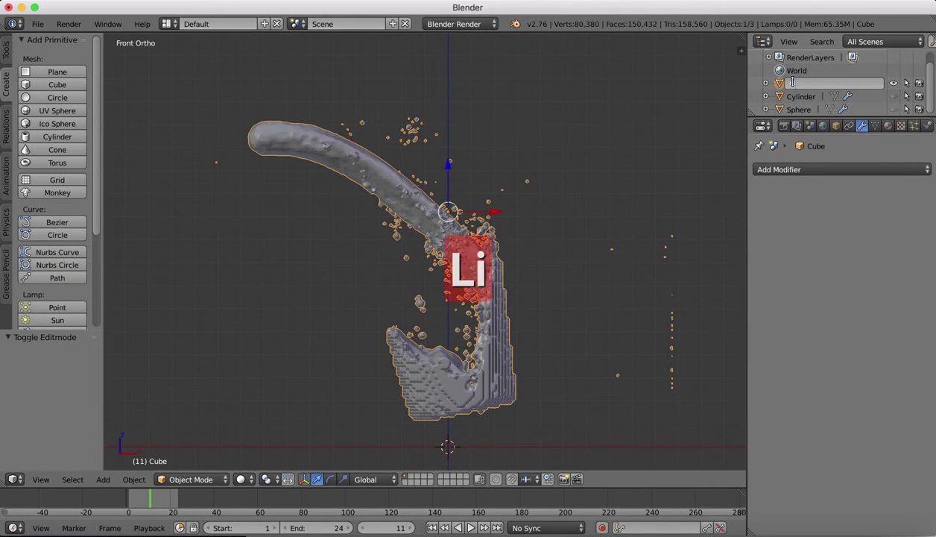
{"action": "key", "text": "Return"}
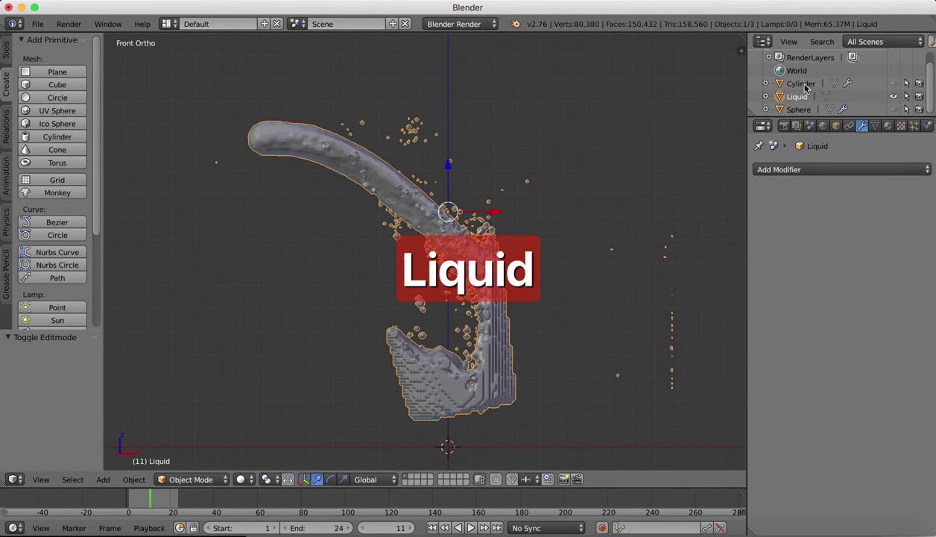
Rename the Cylinder object to Glass and make it visible again.
{"action": "left_click", "coordinate": [804, 84]}
{"action": "double_click", "coordinate": [803, 84]}
{"action": "type", "text": "Glass"}
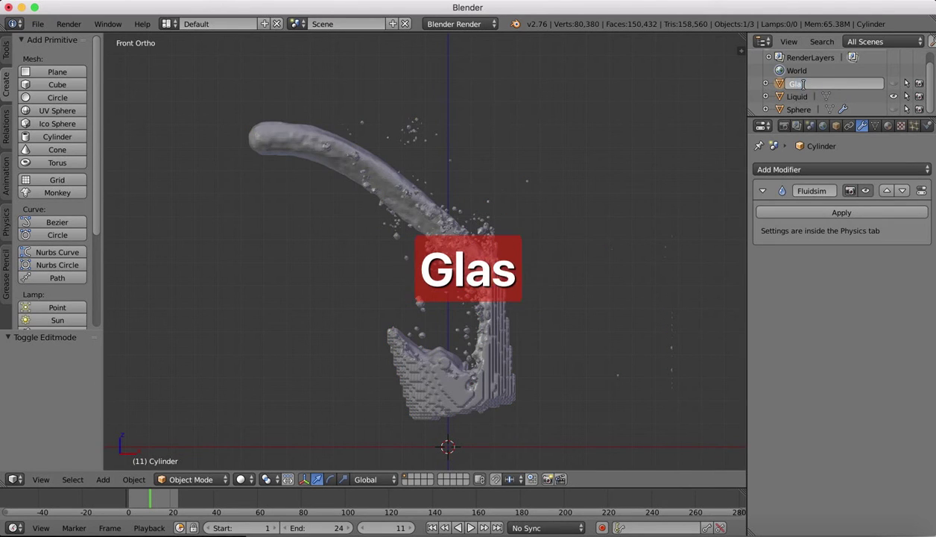
{"action": "key", "text": "Return"}
{"action": "left_click", "coordinate": [798, 108]}
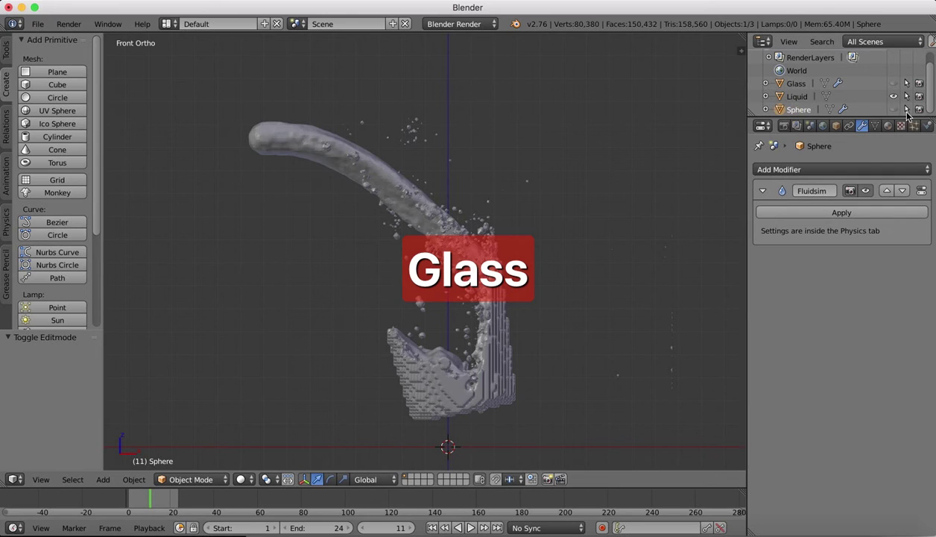
{"action": "left_click", "coordinate": [893, 83]}
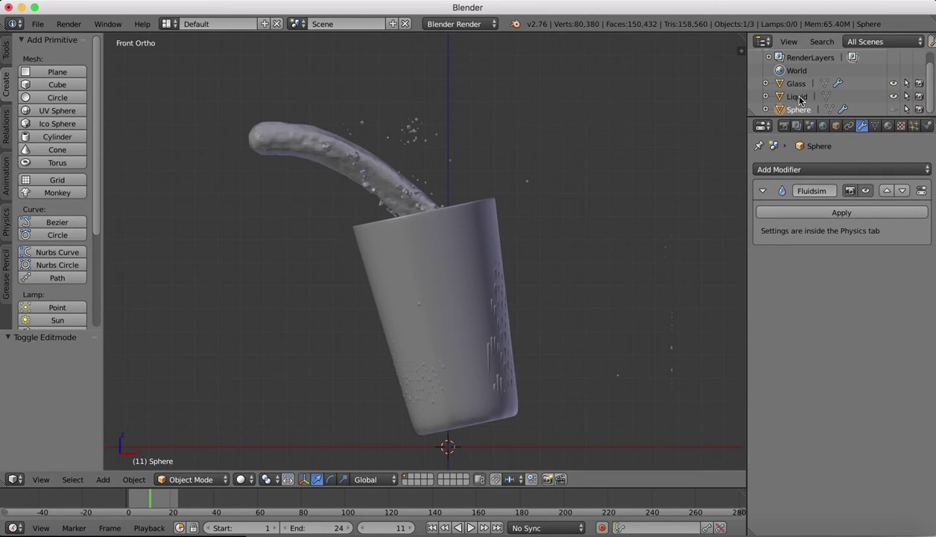
Put the Liquid object in Sculpt Mode and choose the Smooth brush with a strength of 0.297.
{"action": "left_click", "coordinate": [783, 95]}
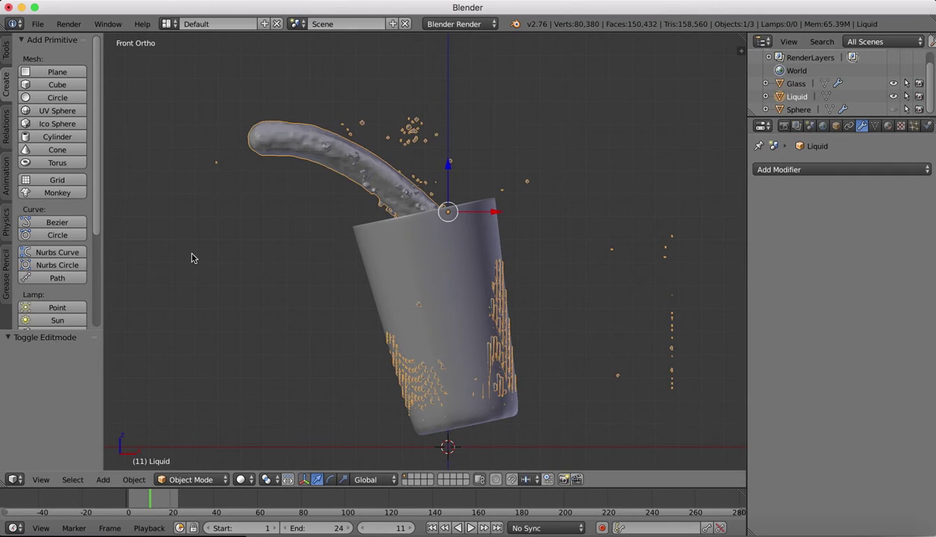
{"action": "left_click", "coordinate": [179, 479]}
{"action": "left_click", "coordinate": [187, 438]}
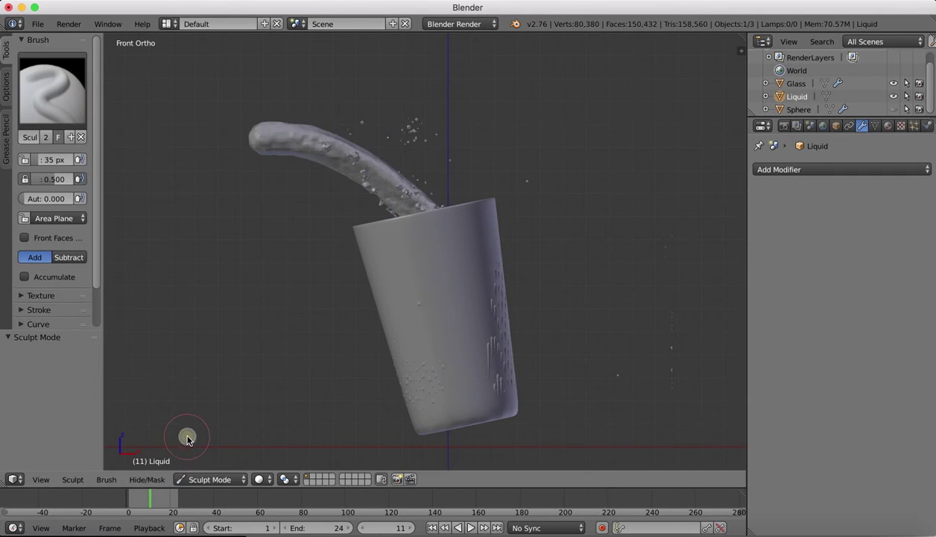
{"action": "left_click", "coordinate": [66, 104]}
{"action": "left_click", "coordinate": [360, 234]}
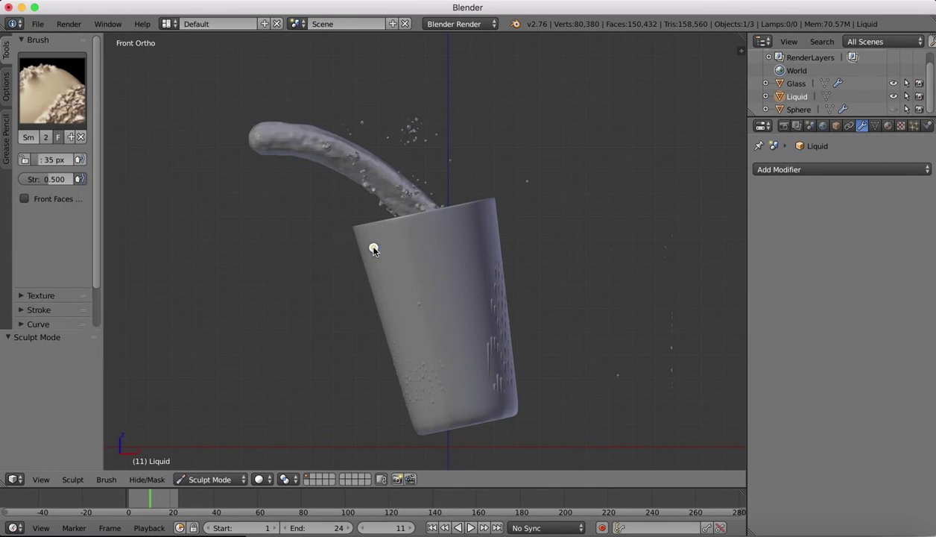
{"action": "mouse_move", "coordinate": [508, 309]}
{"action": "middle_mouse_down"}
{"action": "mouse_move", "coordinate": [528, 317]}
{"action": "mouse_move", "coordinate": [512, 319]}
{"action": "middle_mouse_up"}
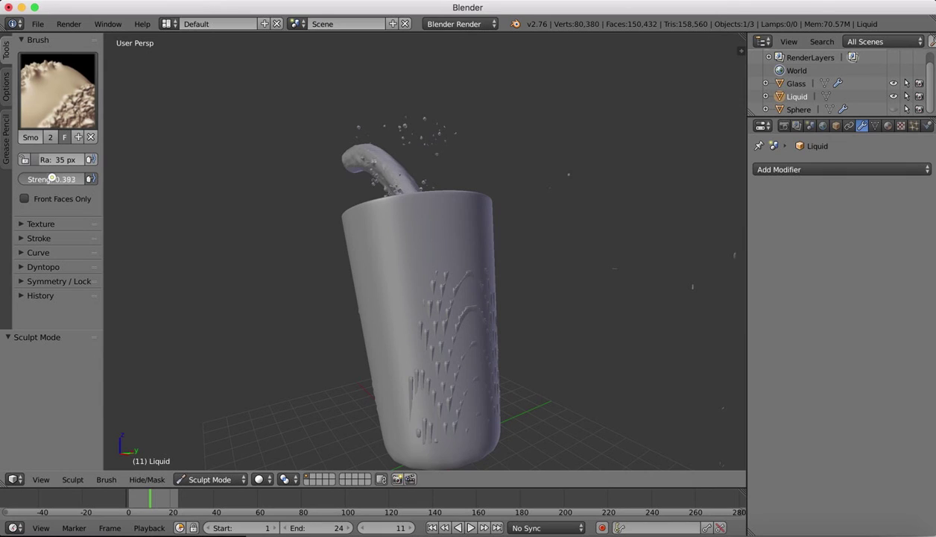
{"action": "left_click_drag", "start_coordinate": [52, 178], "coordinate": [48, 177]}
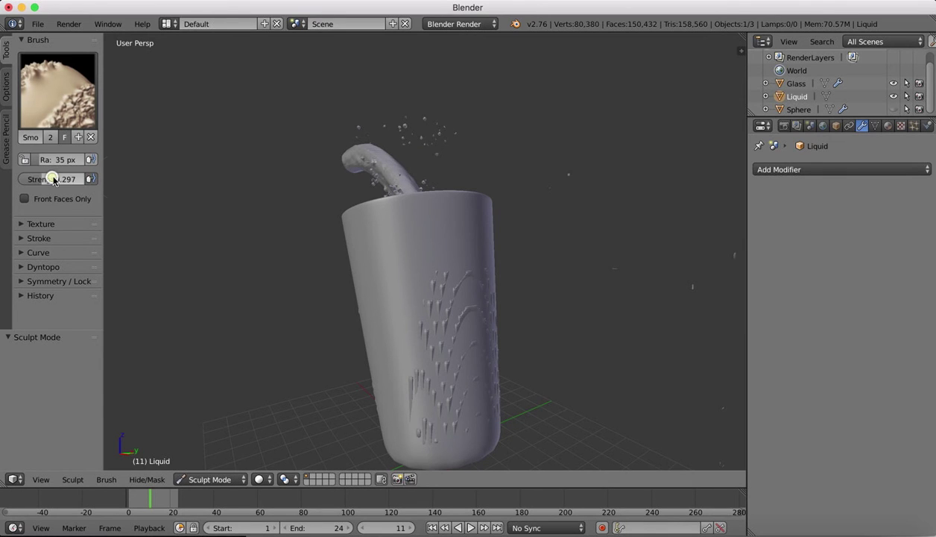
Smooth away the liquid bumps poking through the outer wall of the glass on all sides.
{"action": "scroll", "coordinate": [535, 328], "scroll_direction": "down", "scroll_amount": 2, "text": "shift"}
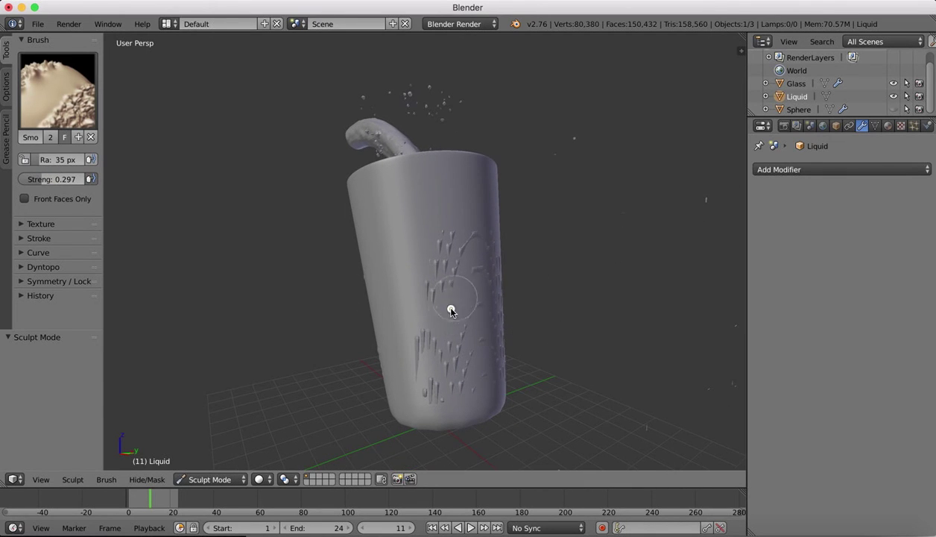
{"action": "left_click_drag", "start_coordinate": [465, 371], "coordinate": [422, 335]}
{"action": "mouse_move", "coordinate": [428, 398]}
{"action": "left_mouse_down"}
{"action": "mouse_move", "coordinate": [501, 370]}
{"action": "mouse_move", "coordinate": [464, 266]}
{"action": "left_mouse_up"}
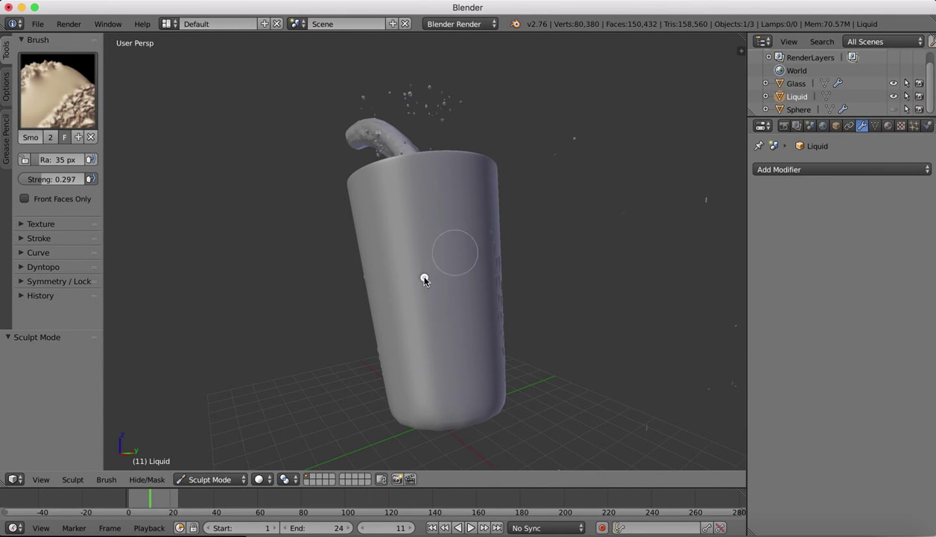
{"action": "middle_click_drag", "start_coordinate": [424, 279], "coordinate": [464, 313]}
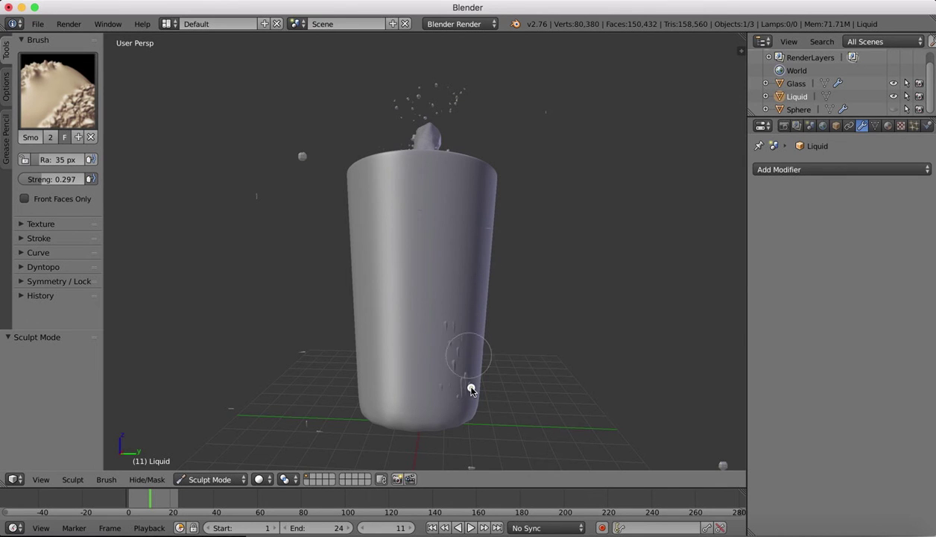
{"action": "mouse_move", "coordinate": [471, 390]}
{"action": "left_mouse_down"}
{"action": "mouse_move", "coordinate": [462, 382]}
{"action": "mouse_move", "coordinate": [439, 404]}
{"action": "mouse_move", "coordinate": [464, 403]}
{"action": "mouse_move", "coordinate": [463, 357]}
{"action": "left_mouse_up"}
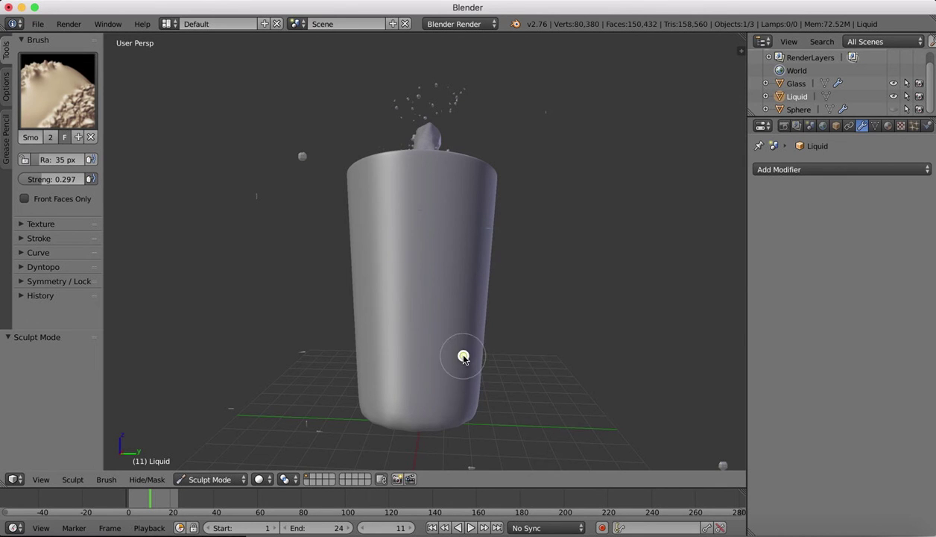
{"action": "scroll", "coordinate": [463, 356], "scroll_direction": "right", "scroll_amount": 8}
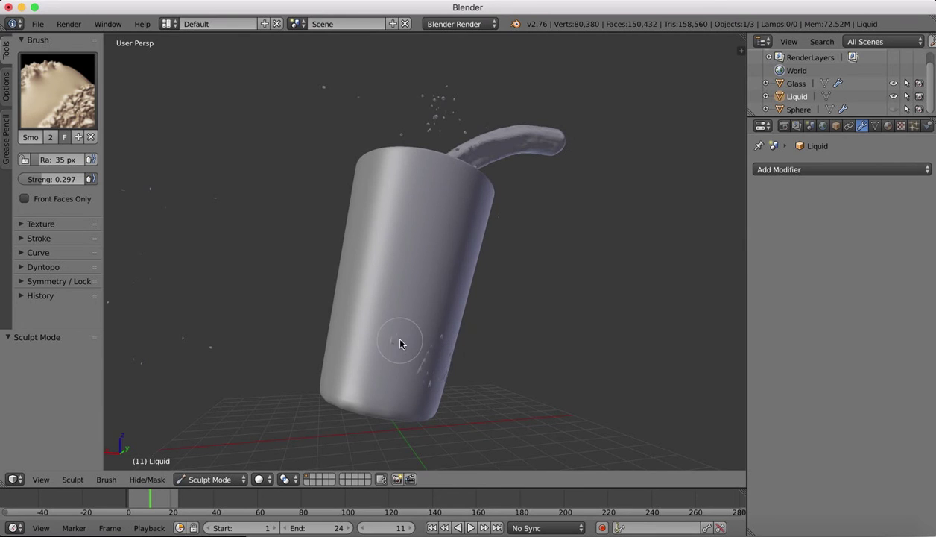
{"action": "middle_click_drag", "start_coordinate": [436, 353], "coordinate": [475, 348]}
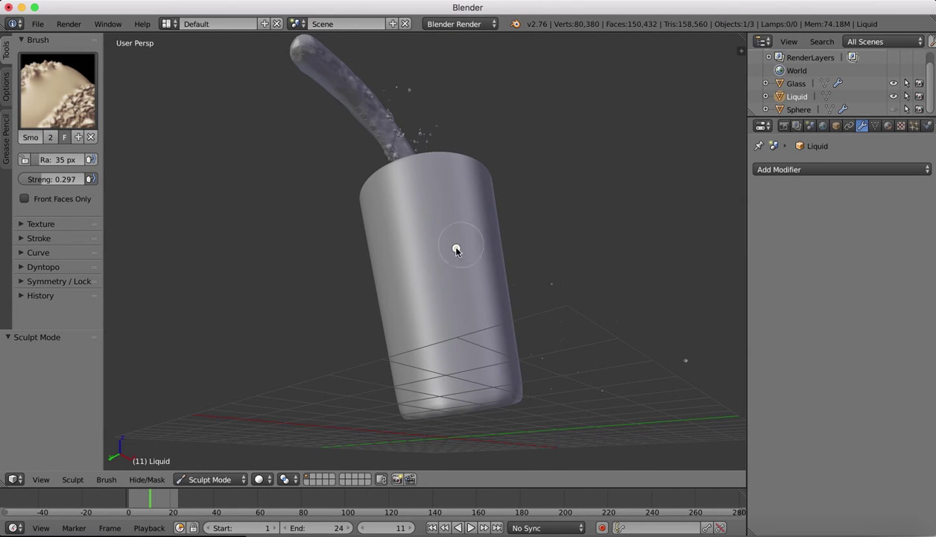
{"action": "middle_click_drag", "start_coordinate": [452, 257], "coordinate": [452, 257]}
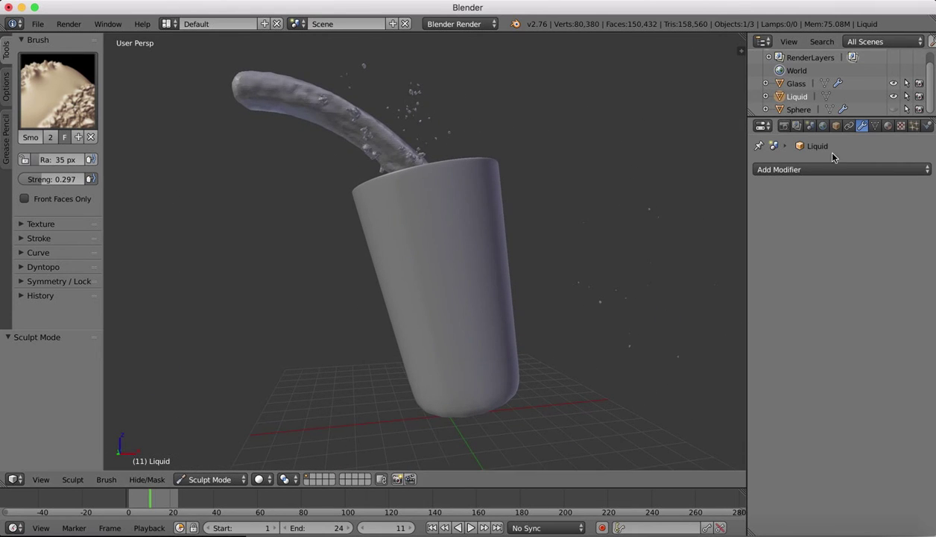
Hide the Glass object and smooth the ridges on the underside of the liquid.
{"action": "left_click", "coordinate": [893, 84]}
{"action": "middle_click_drag", "start_coordinate": [453, 234], "coordinate": [427, 293]}
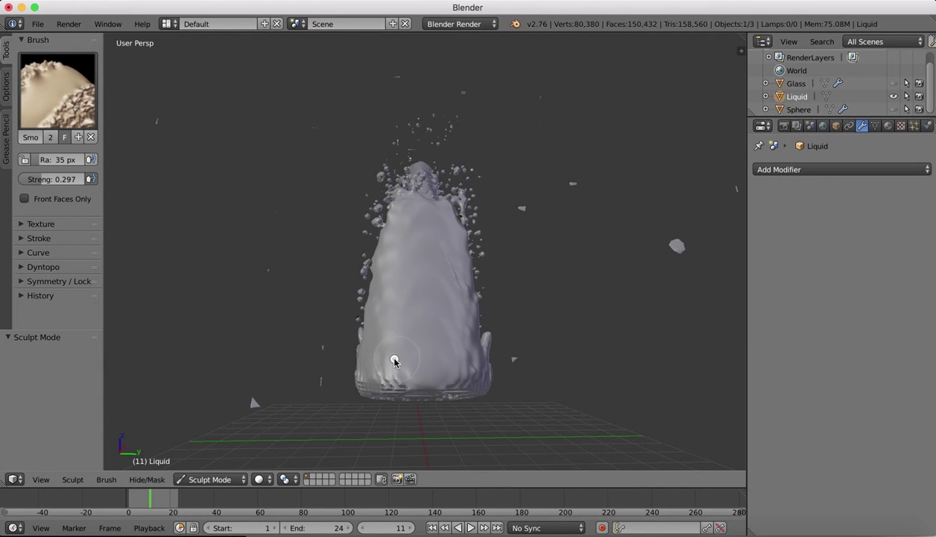
{"action": "middle_click_drag", "start_coordinate": [393, 380], "coordinate": [458, 332]}
{"action": "mouse_move", "coordinate": [413, 312]}
{"action": "left_mouse_down"}
{"action": "mouse_move", "coordinate": [466, 319]}
{"action": "mouse_move", "coordinate": [473, 337]}
{"action": "mouse_move", "coordinate": [481, 312]}
{"action": "mouse_move", "coordinate": [442, 271]}
{"action": "left_mouse_up"}
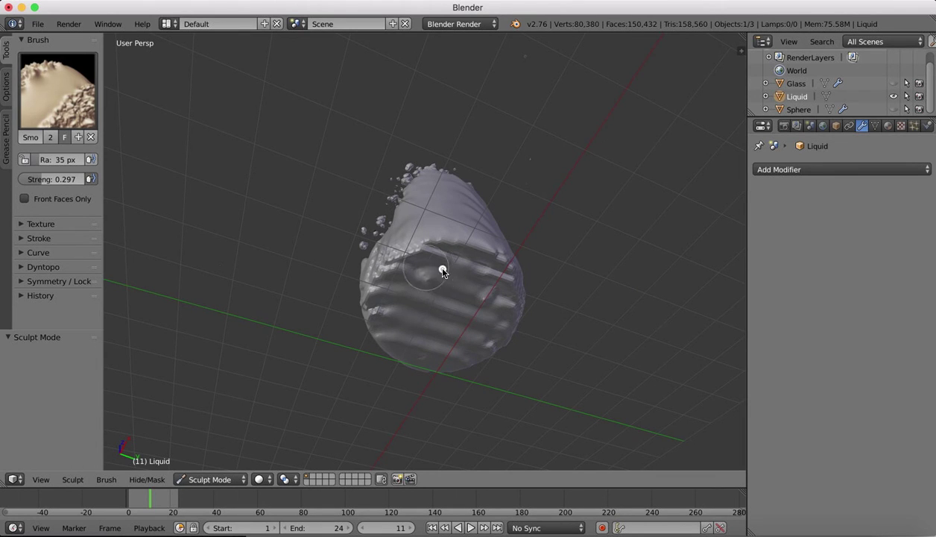
{"action": "mouse_move", "coordinate": [376, 301]}
{"action": "left_mouse_down"}
{"action": "mouse_move", "coordinate": [438, 256]}
{"action": "mouse_move", "coordinate": [470, 265]}
{"action": "mouse_move", "coordinate": [489, 311]}
{"action": "left_mouse_up"}
{"action": "mouse_move", "coordinate": [485, 346]}
{"action": "left_mouse_down"}
{"action": "mouse_move", "coordinate": [507, 284]}
{"action": "mouse_move", "coordinate": [443, 271]}
{"action": "mouse_move", "coordinate": [413, 347]}
{"action": "left_mouse_up"}
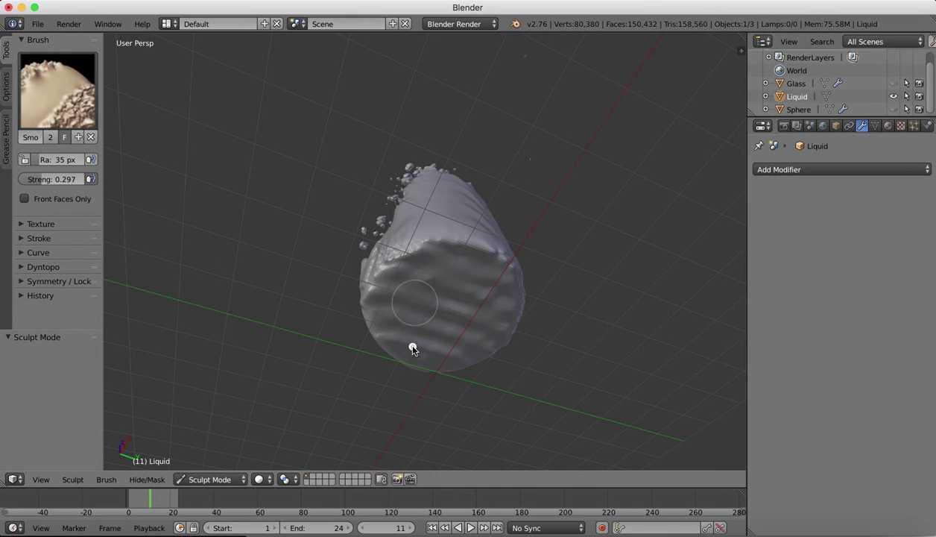
Smooth the outer side walls of the low part of the liquid body, beneath the incoming stream.
{"action": "middle_click_drag", "start_coordinate": [432, 311], "coordinate": [470, 341]}
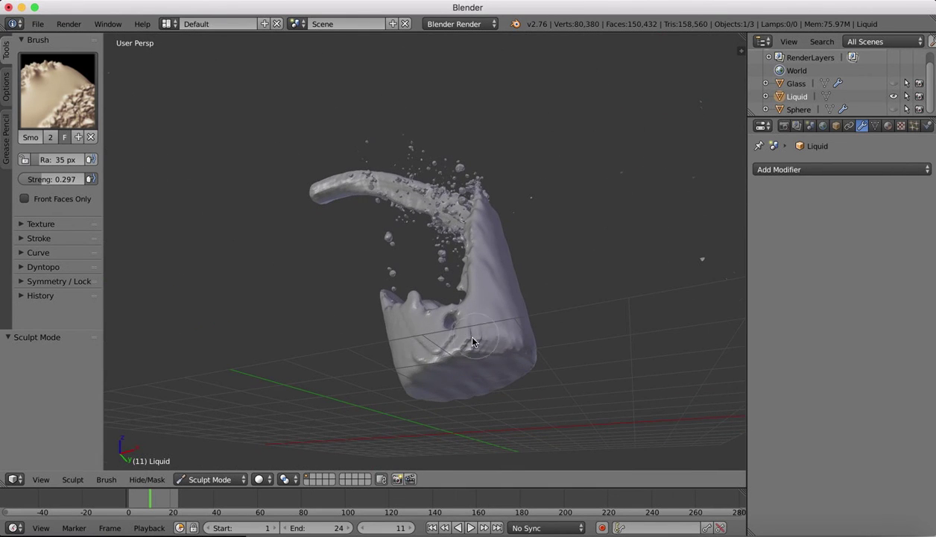
{"action": "mouse_move", "coordinate": [425, 356]}
{"action": "left_mouse_down"}
{"action": "mouse_move", "coordinate": [483, 337]}
{"action": "mouse_move", "coordinate": [424, 357]}
{"action": "mouse_move", "coordinate": [410, 349]}
{"action": "left_mouse_up"}
{"action": "middle_click_drag", "start_coordinate": [410, 349], "coordinate": [499, 367]}
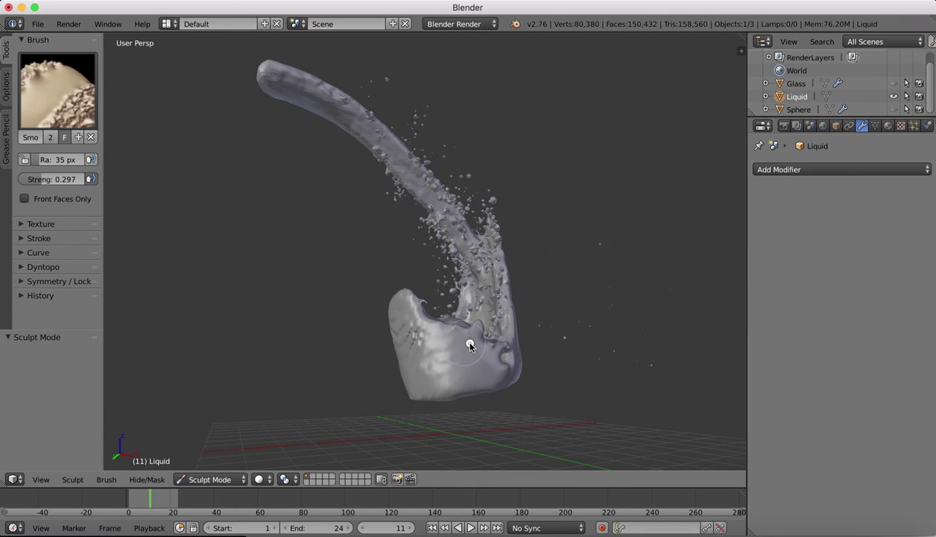
{"action": "middle_click_drag", "start_coordinate": [398, 339], "coordinate": [462, 339]}
{"action": "left_click_drag", "start_coordinate": [445, 320], "coordinate": [445, 357]}
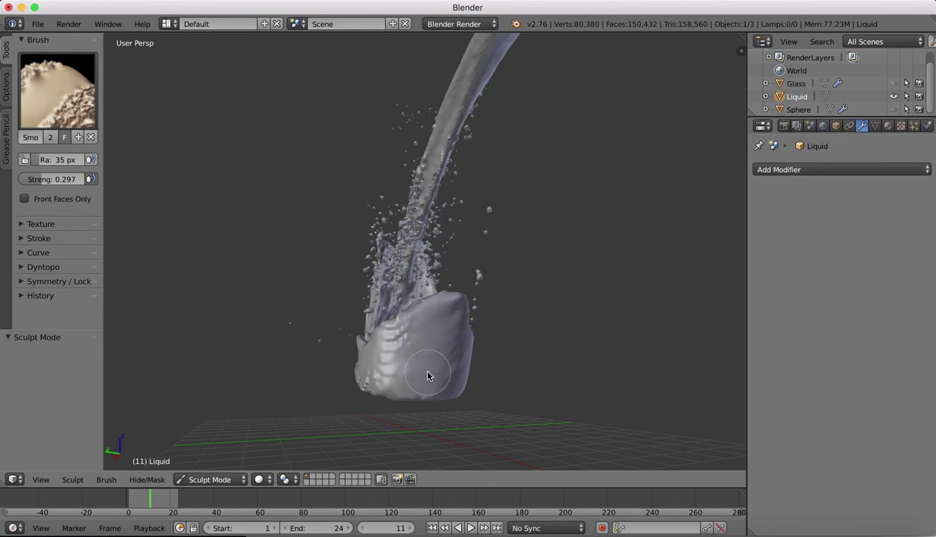
{"action": "scroll", "coordinate": [427, 372], "scroll_direction": "right", "scroll_amount": 5}
{"action": "left_click_drag", "start_coordinate": [412, 353], "coordinate": [395, 336]}
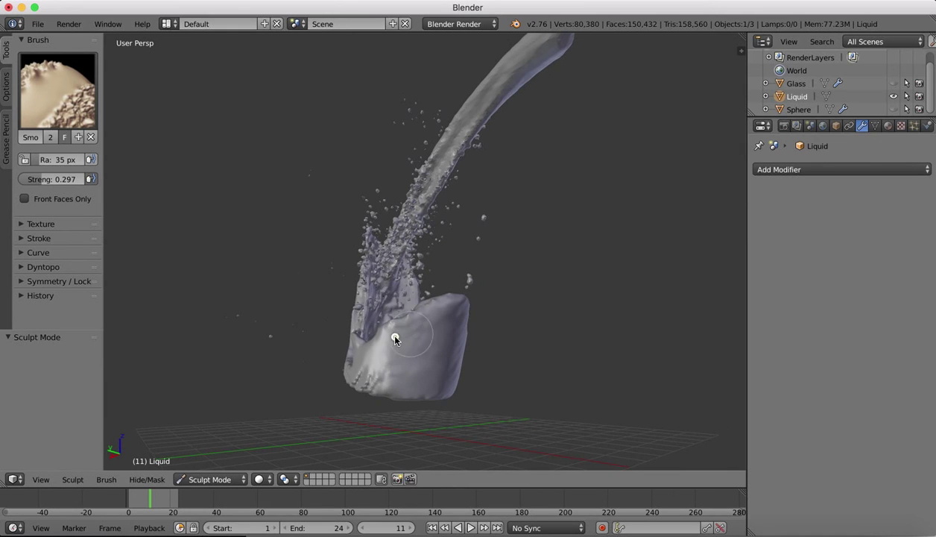
Smooth the liquid's lower edge around the base of the tall splash column.
{"action": "middle_click_drag", "start_coordinate": [393, 341], "coordinate": [398, 360]}
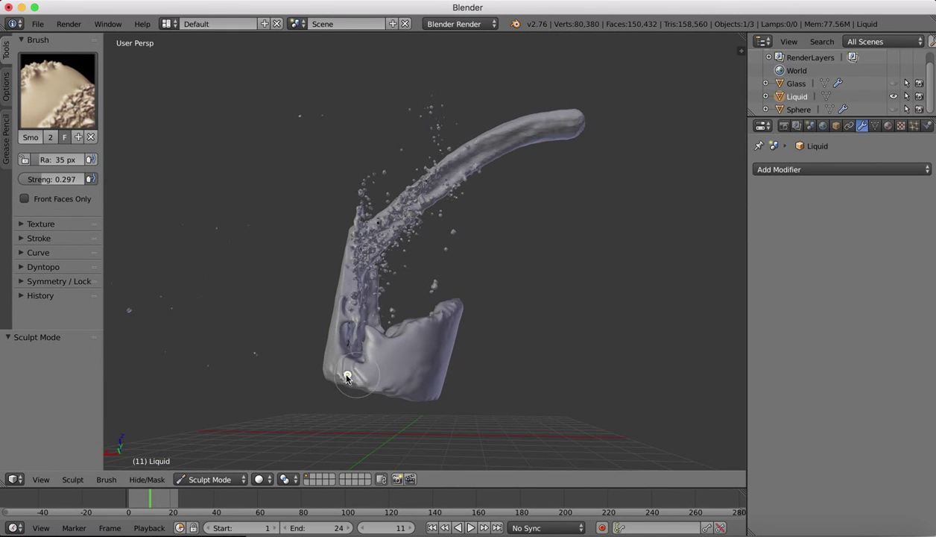
{"action": "mouse_move", "coordinate": [353, 378]}
{"action": "left_mouse_down"}
{"action": "mouse_move", "coordinate": [372, 374]}
{"action": "mouse_move", "coordinate": [401, 386]}
{"action": "mouse_move", "coordinate": [365, 364]}
{"action": "left_mouse_up"}
{"action": "scroll", "coordinate": [370, 372], "scroll_direction": "left", "scroll_amount": 5}
{"action": "middle_click_drag", "start_coordinate": [371, 374], "coordinate": [419, 365]}
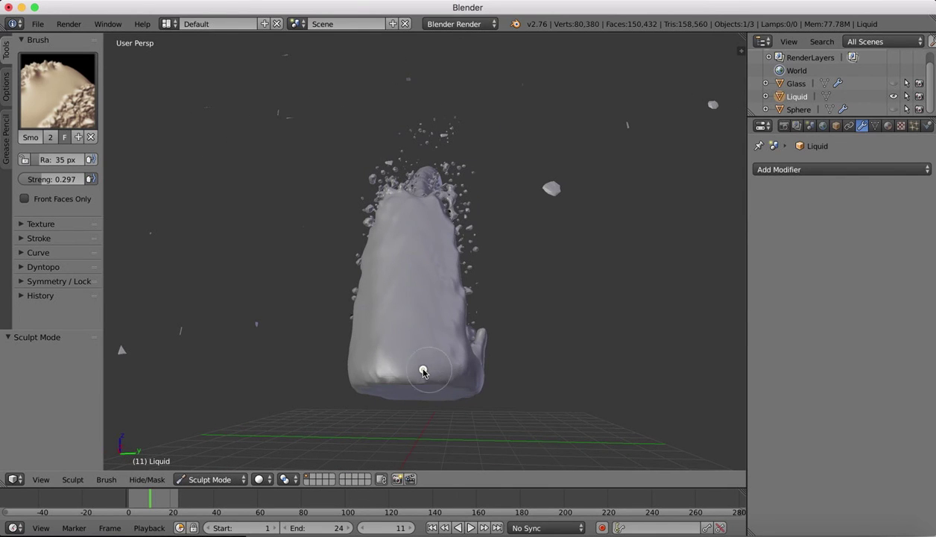
{"action": "left_click_drag", "start_coordinate": [370, 375], "coordinate": [435, 377]}
Raise the Smooth brush strength to 0.361 and smooth the ripples on the outer face of the tall splash column.
{"action": "middle_click_drag", "start_coordinate": [411, 253], "coordinate": [411, 292]}
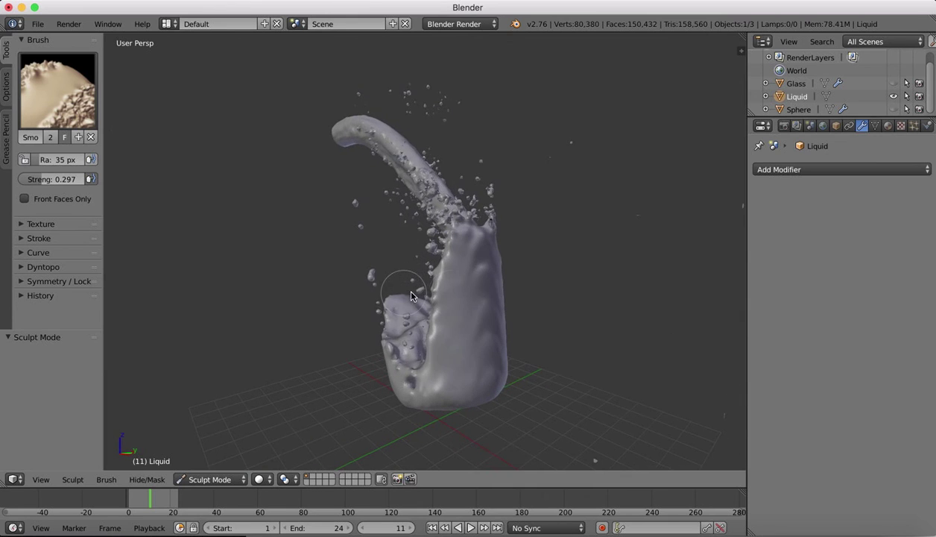
{"action": "left_click_drag", "start_coordinate": [37, 180], "coordinate": [41, 180]}
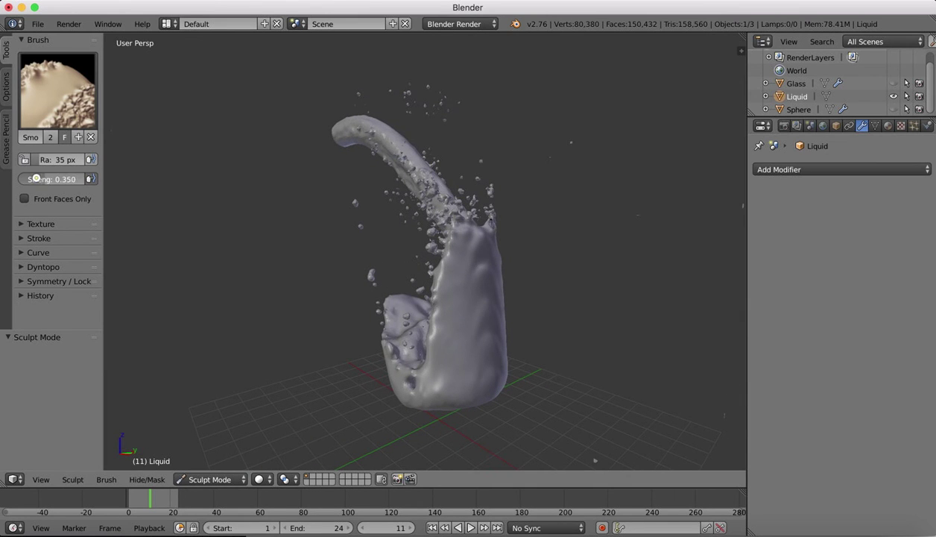
{"action": "mouse_move", "coordinate": [477, 335]}
{"action": "middle_mouse_down"}
{"action": "mouse_move", "coordinate": [487, 342]}
{"action": "mouse_move", "coordinate": [470, 329]}
{"action": "middle_mouse_up"}
{"action": "mouse_move", "coordinate": [470, 328]}
{"action": "left_mouse_down"}
{"action": "mouse_move", "coordinate": [443, 291]}
{"action": "mouse_move", "coordinate": [459, 393]}
{"action": "left_mouse_up"}
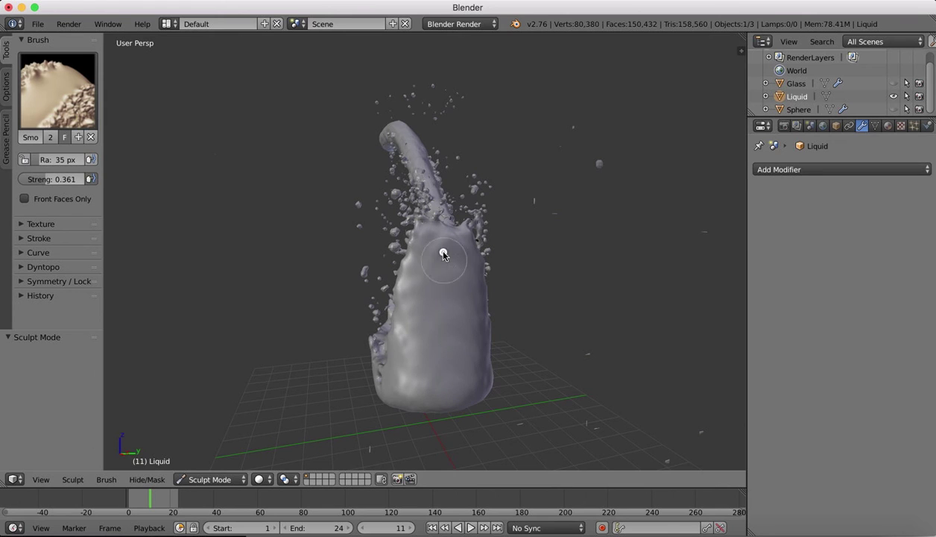
{"action": "middle_click_drag", "start_coordinate": [434, 332], "coordinate": [429, 335]}
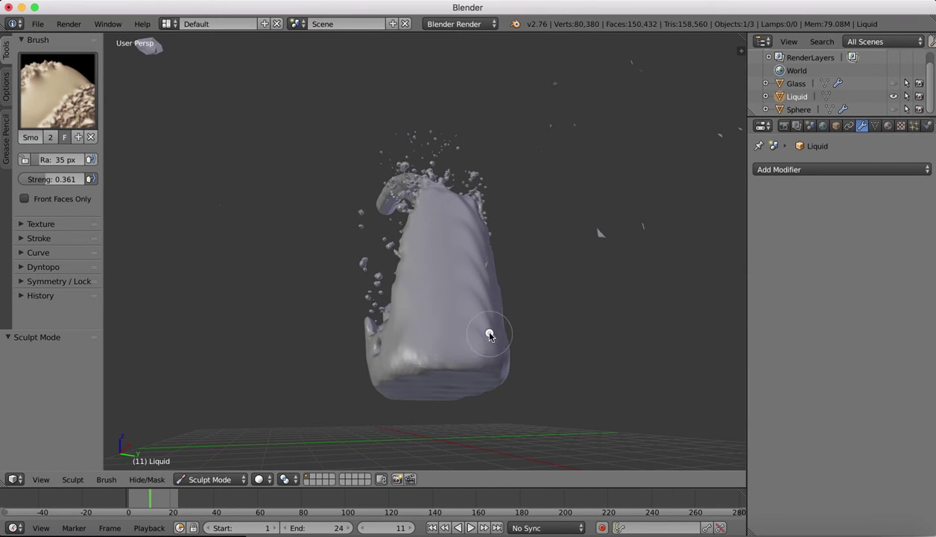
{"action": "middle_click_drag", "start_coordinate": [478, 245], "coordinate": [470, 257]}
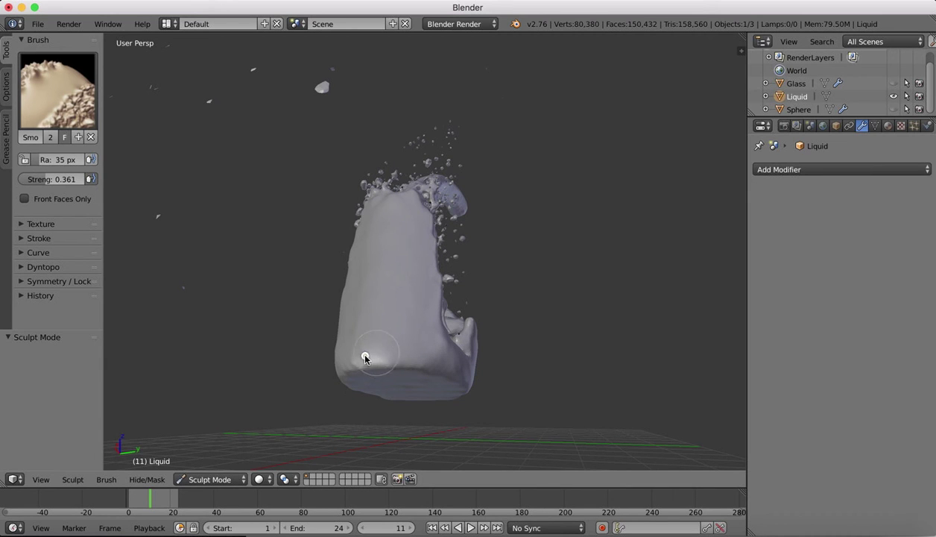
{"action": "mouse_move", "coordinate": [403, 257]}
{"action": "middle_mouse_down"}
{"action": "mouse_move", "coordinate": [393, 236]}
{"action": "mouse_move", "coordinate": [406, 246]}
{"action": "middle_mouse_up"}
Make the Glass object visible again together with the Liquid.
{"action": "left_click", "coordinate": [893, 93]}
{"action": "left_click", "coordinate": [893, 93]}
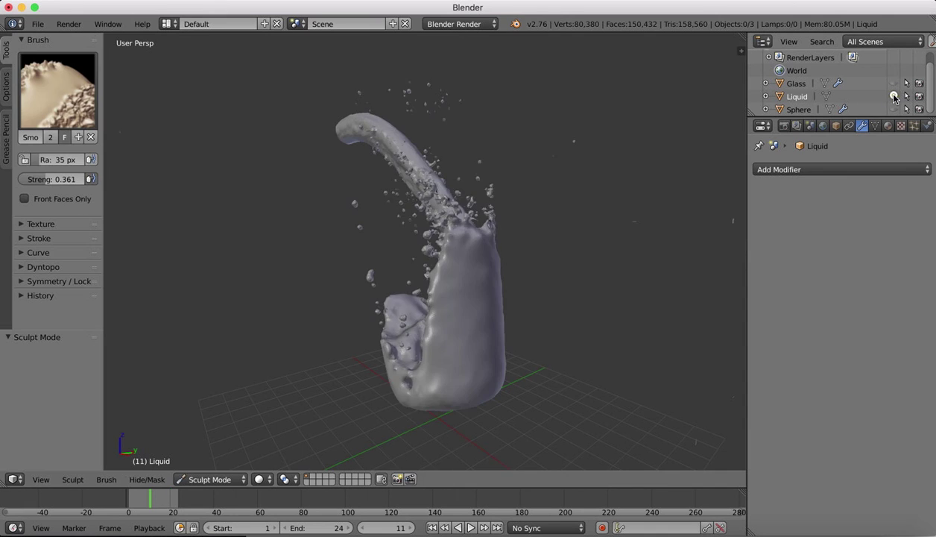
{"action": "left_click", "coordinate": [894, 84]}
Examine the glass from all sides and from above for liquid still poking through its wall.
{"action": "middle_click_drag", "start_coordinate": [685, 210], "coordinate": [685, 211]}
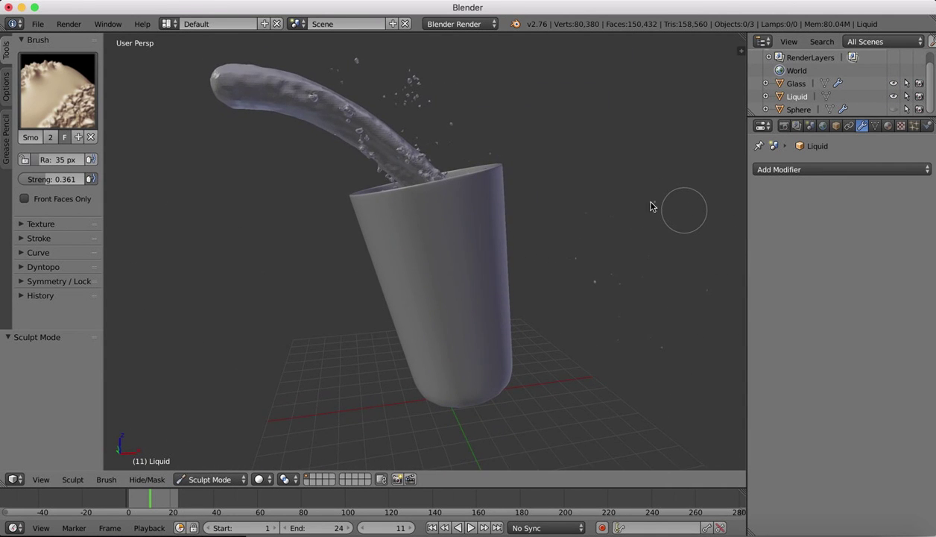
{"action": "middle_click_drag", "start_coordinate": [594, 180], "coordinate": [591, 179]}
{"action": "scroll", "coordinate": [463, 198], "scroll_direction": "right", "scroll_amount": 10}
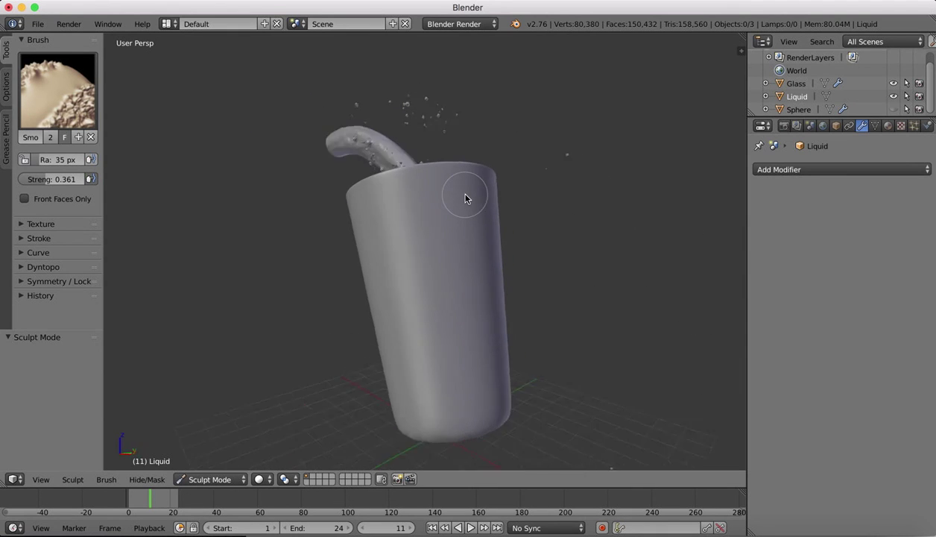
{"action": "scroll", "coordinate": [465, 198], "scroll_direction": "right", "scroll_amount": 15}
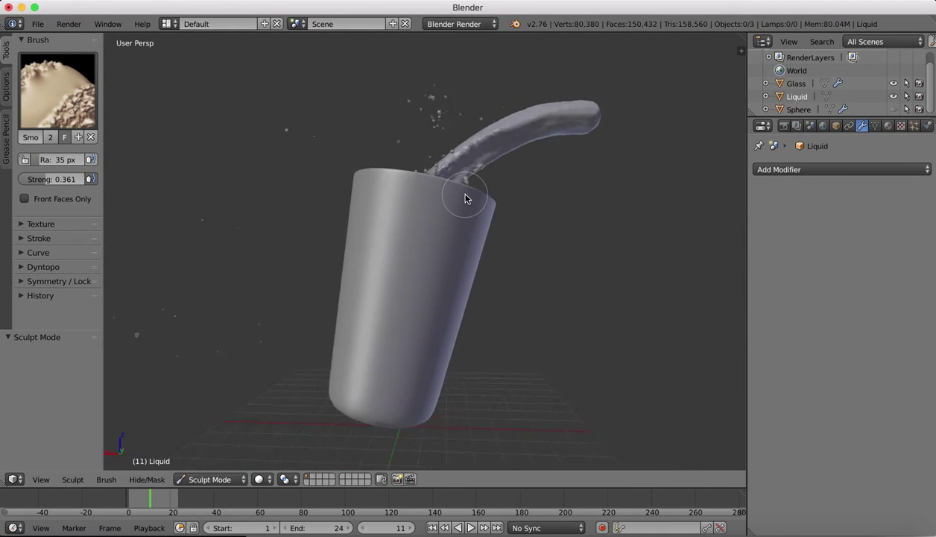
{"action": "scroll", "coordinate": [465, 198], "scroll_direction": "right", "scroll_amount": 10}
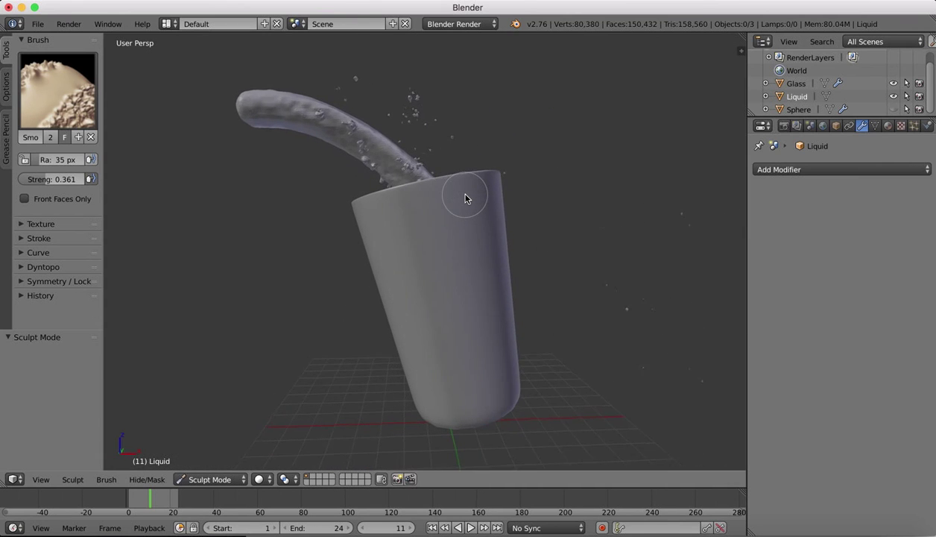
{"action": "scroll", "coordinate": [490, 208], "scroll_direction": "down", "scroll_amount": 3}
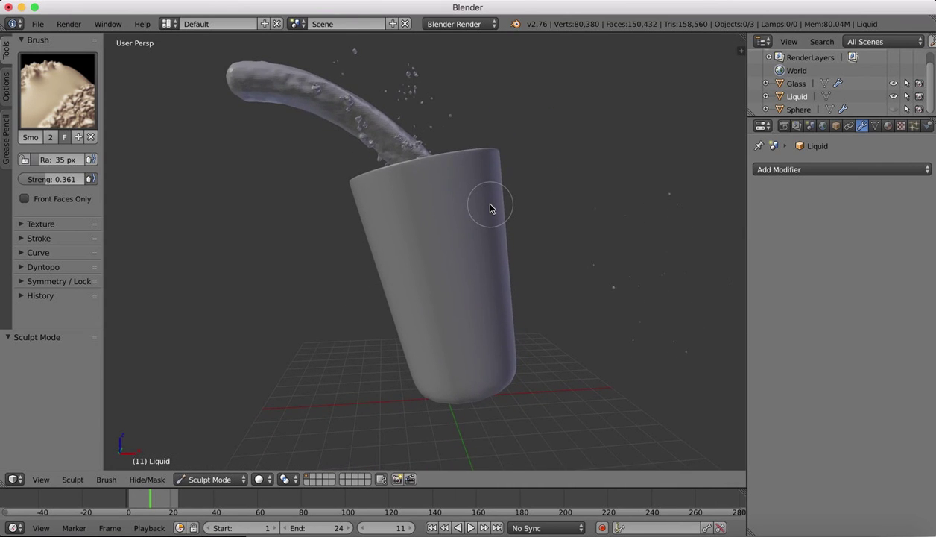
{"action": "scroll", "coordinate": [491, 208], "scroll_direction": "right", "scroll_amount": 15}
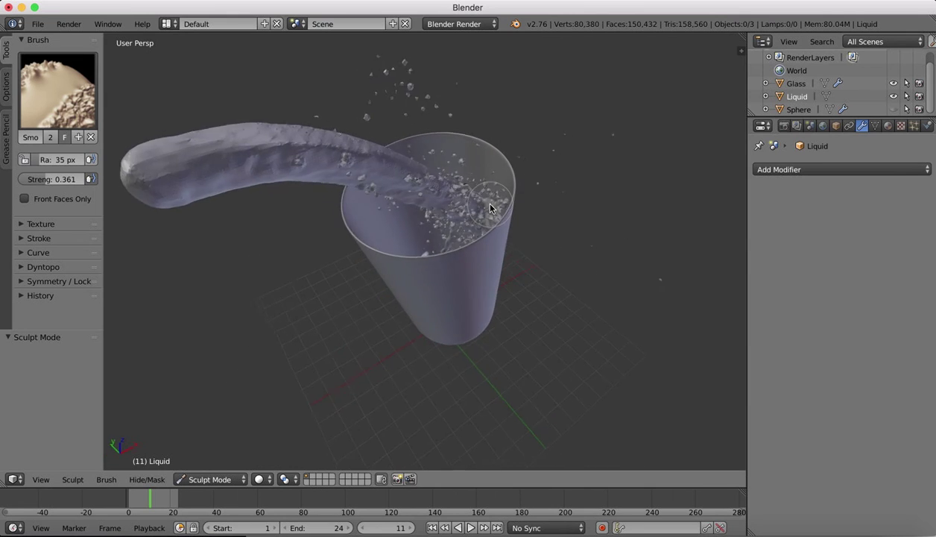
{"action": "scroll", "coordinate": [490, 208], "scroll_direction": "up", "scroll_amount": 5}
{"action": "scroll", "coordinate": [490, 208], "scroll_direction": "down", "scroll_amount": 8}
{"action": "scroll", "coordinate": [525, 186], "scroll_direction": "down", "scroll_amount": 5}
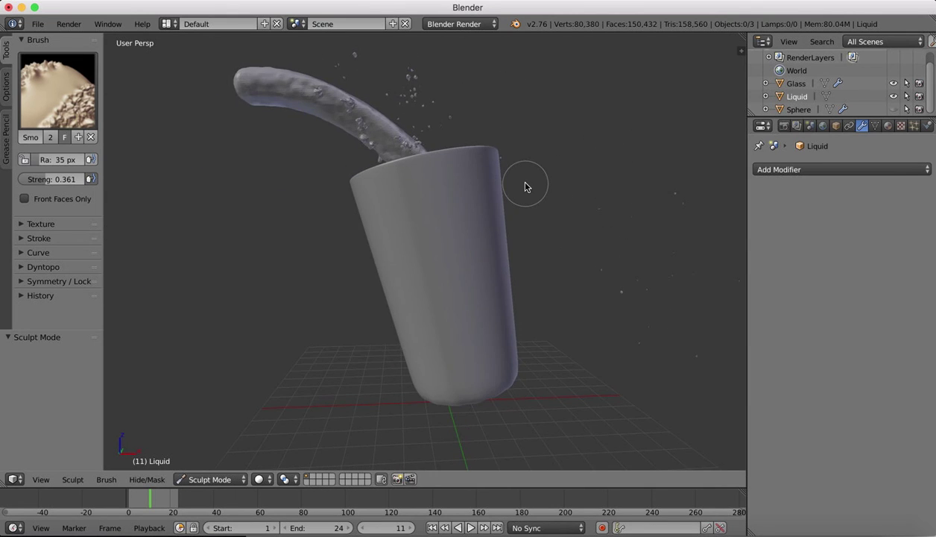
{"action": "scroll", "coordinate": [526, 186], "scroll_direction": "down", "scroll_amount": 5}
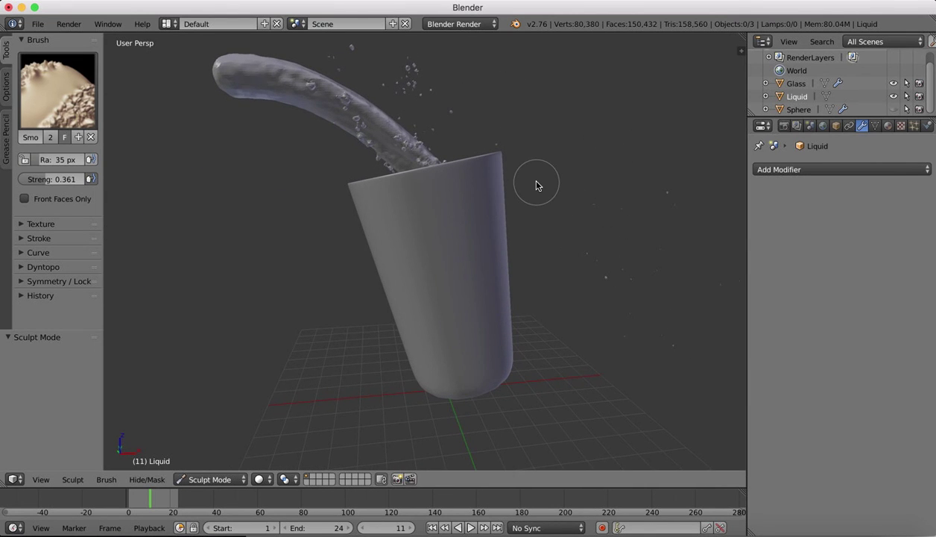
Put the Liquid mesh into Edit Mode with vertex selection.
{"action": "scroll", "coordinate": [536, 185], "scroll_direction": "down", "scroll_amount": 8}
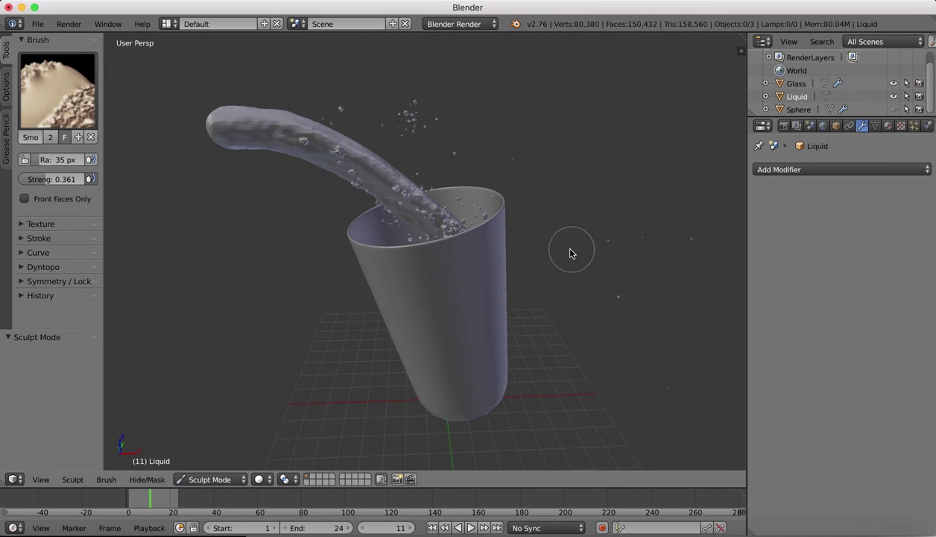
{"action": "scroll", "coordinate": [510, 189], "scroll_direction": "right", "scroll_amount": 5}
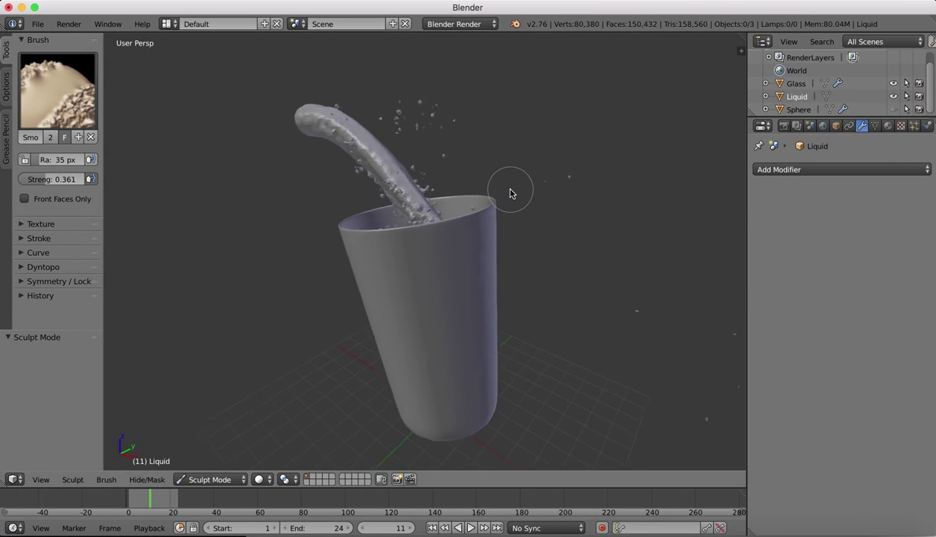
{"action": "scroll", "coordinate": [511, 189], "scroll_direction": "down", "scroll_amount": 6}
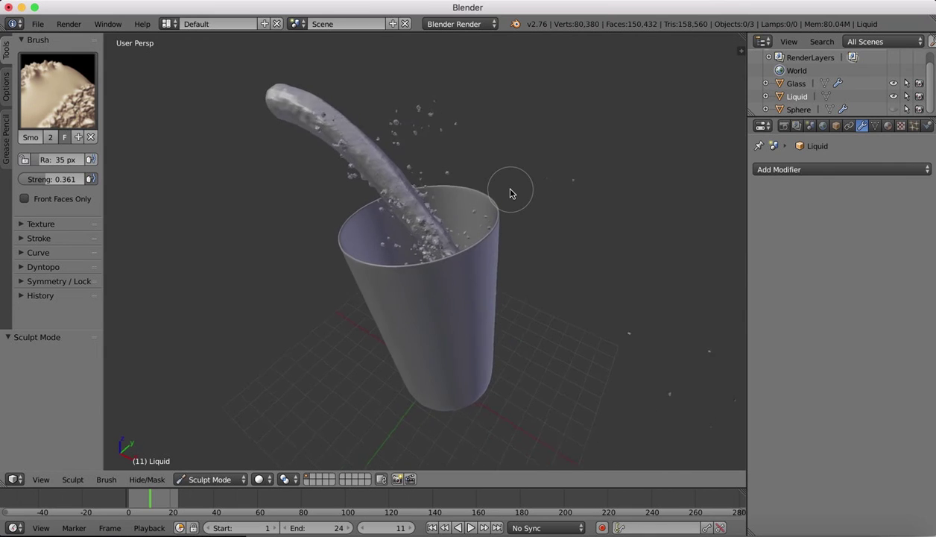
{"action": "left_click", "coordinate": [210, 479]}
{"action": "left_click", "coordinate": [216, 449]}
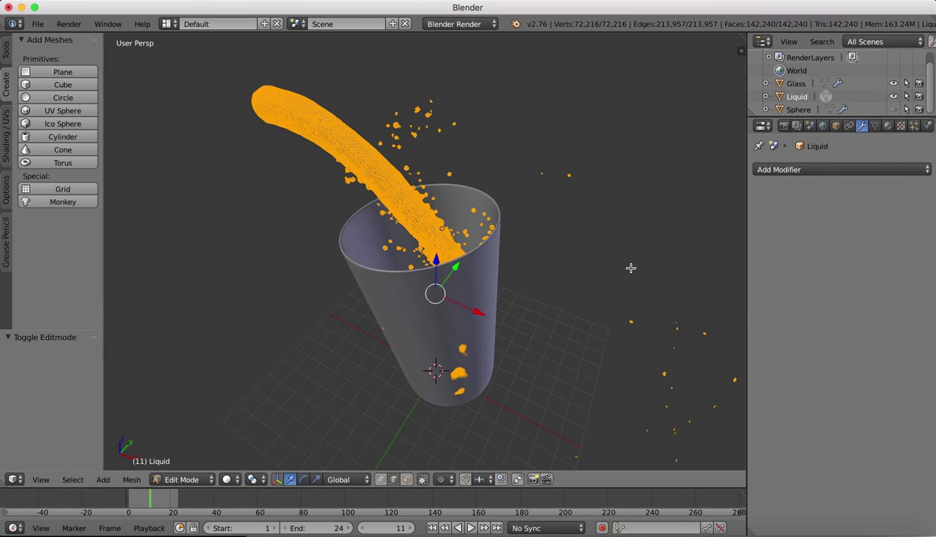
{"action": "left_click", "coordinate": [388, 481]}
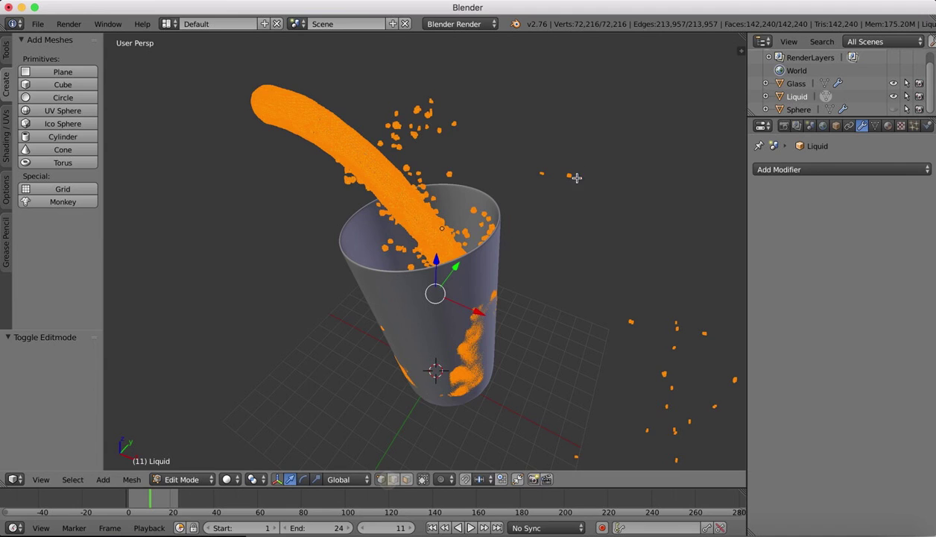
Delete the two stray droplets floating in the air beside the glass's rim, including all their linked vertices.
{"action": "right_click", "coordinate": [545, 176]}
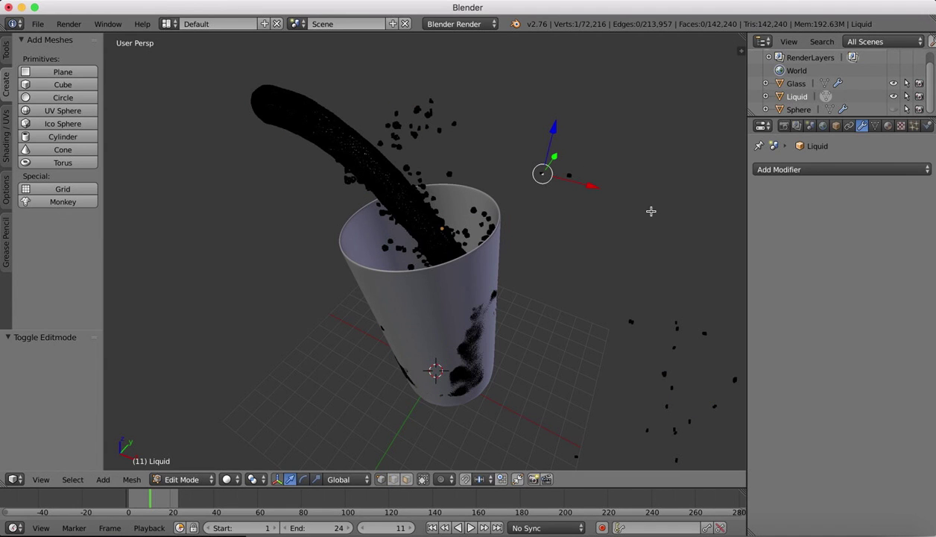
{"action": "key", "text": "l"}
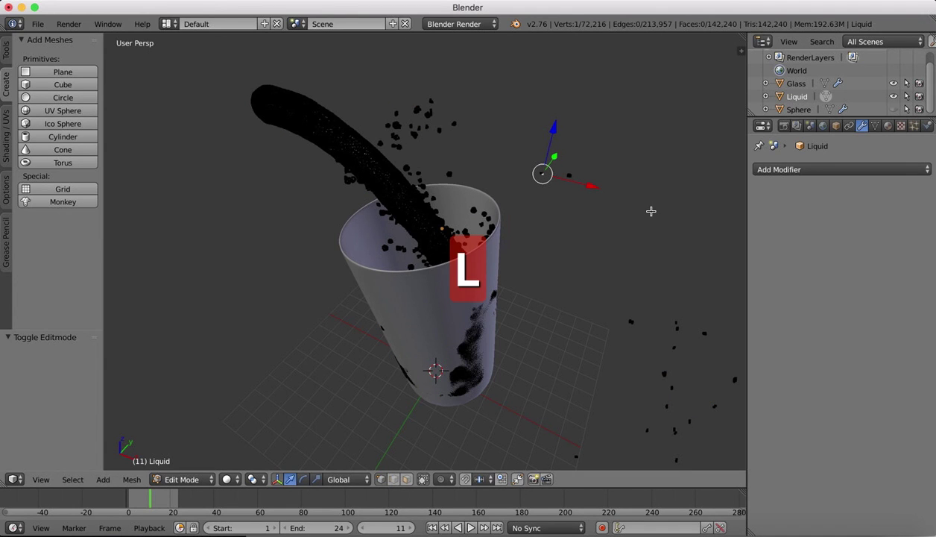
{"action": "key", "text": "ctrl+l"}
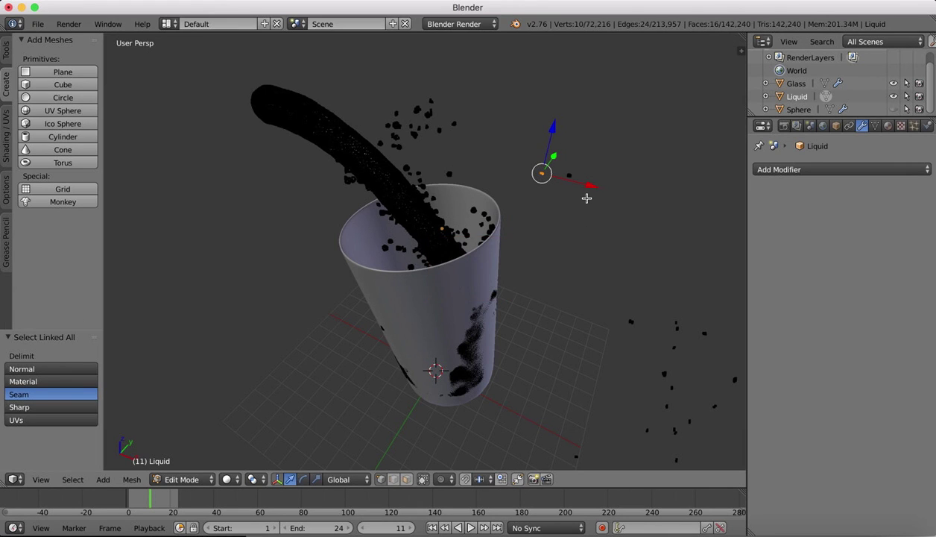
{"action": "key", "text": "x"}
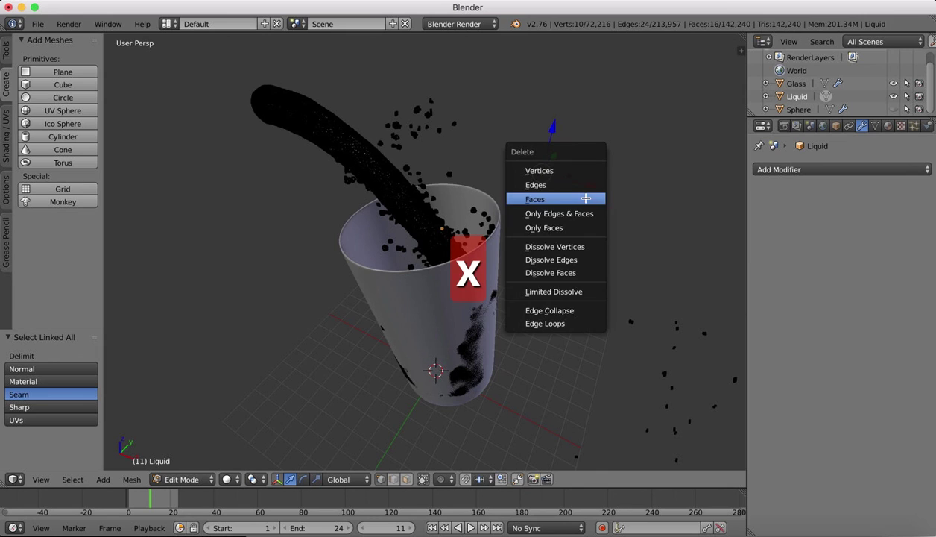
{"action": "left_click", "coordinate": [549, 171]}
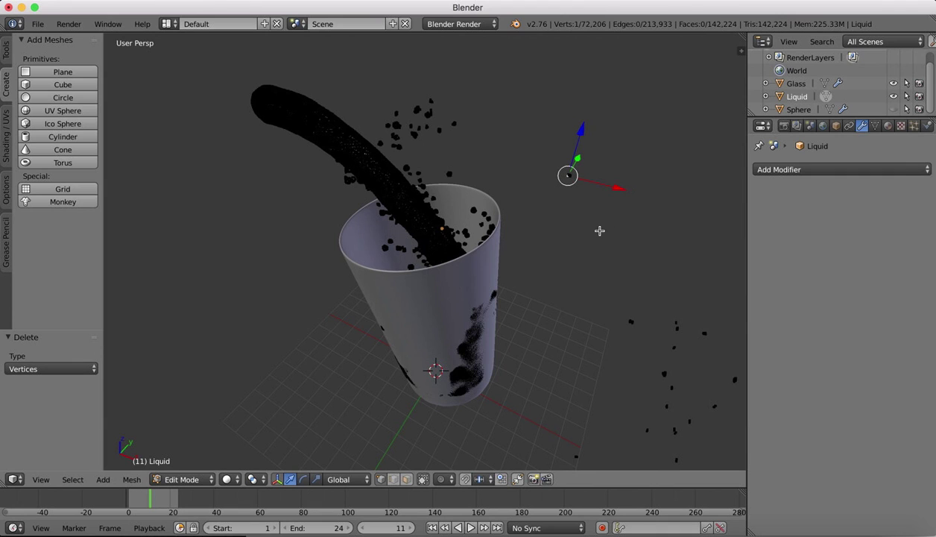
{"action": "key", "text": "ctrl+l"}
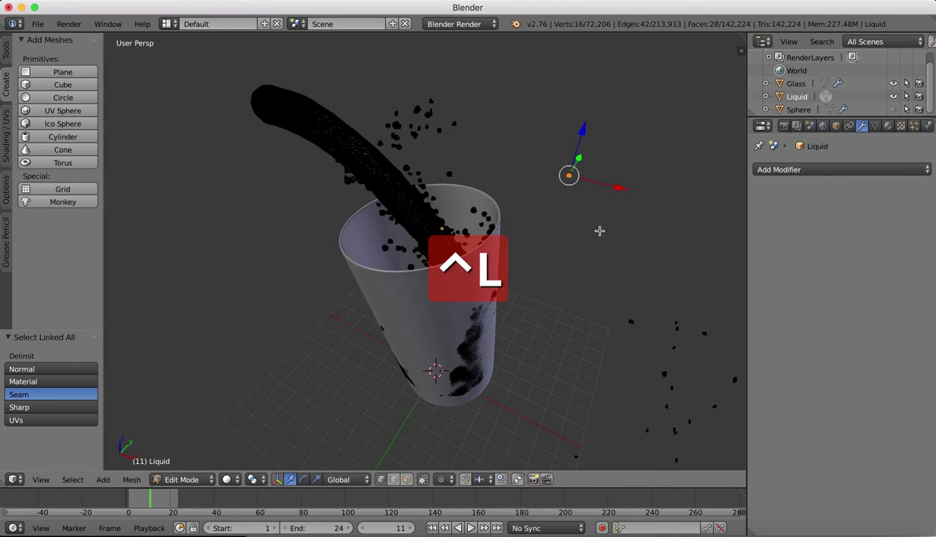
{"action": "key", "text": "x"}
{"action": "left_click", "coordinate": [599, 230]}
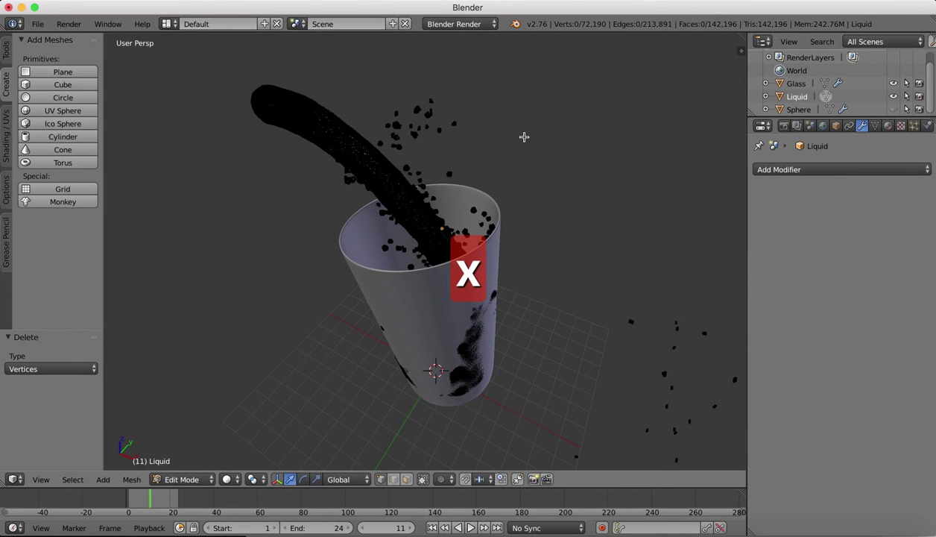
Delete the single droplet floating between the water stream and the droplet cluster above the glass, including all its linked vertices.
{"action": "scroll", "coordinate": [524, 138], "scroll_direction": "down", "scroll_amount": 5}
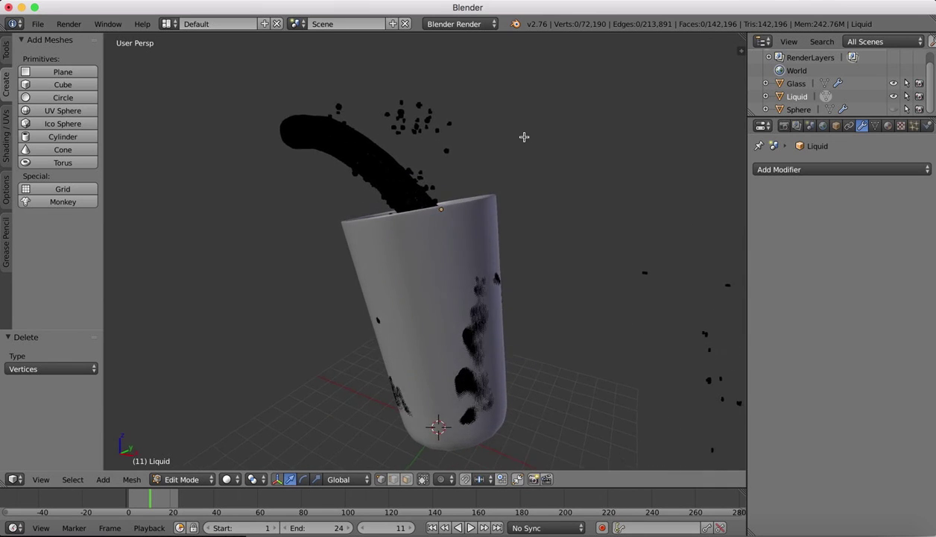
{"action": "scroll", "coordinate": [524, 136], "scroll_direction": "down", "scroll_amount": 10}
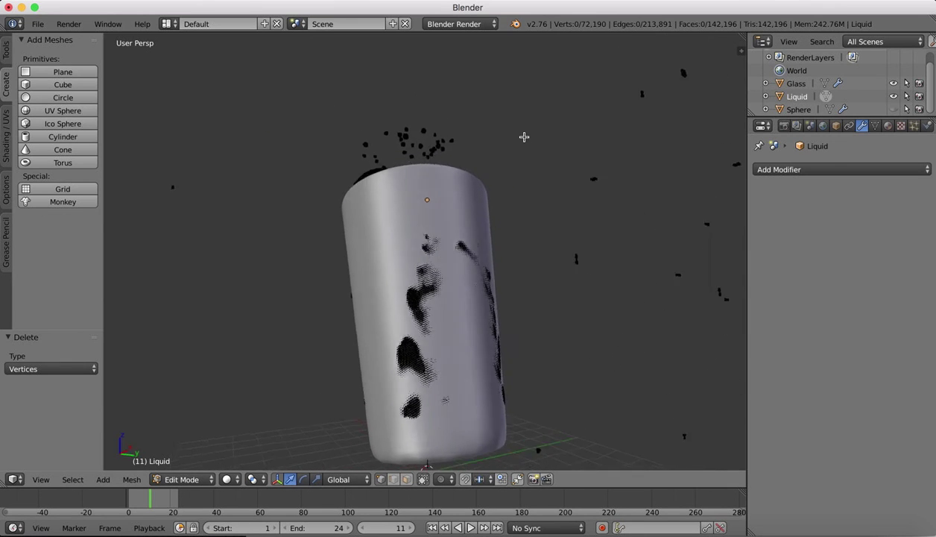
{"action": "scroll", "coordinate": [524, 137], "scroll_direction": "down", "scroll_amount": 8}
{"action": "scroll", "coordinate": [588, 236], "scroll_direction": "down", "scroll_amount": 2}
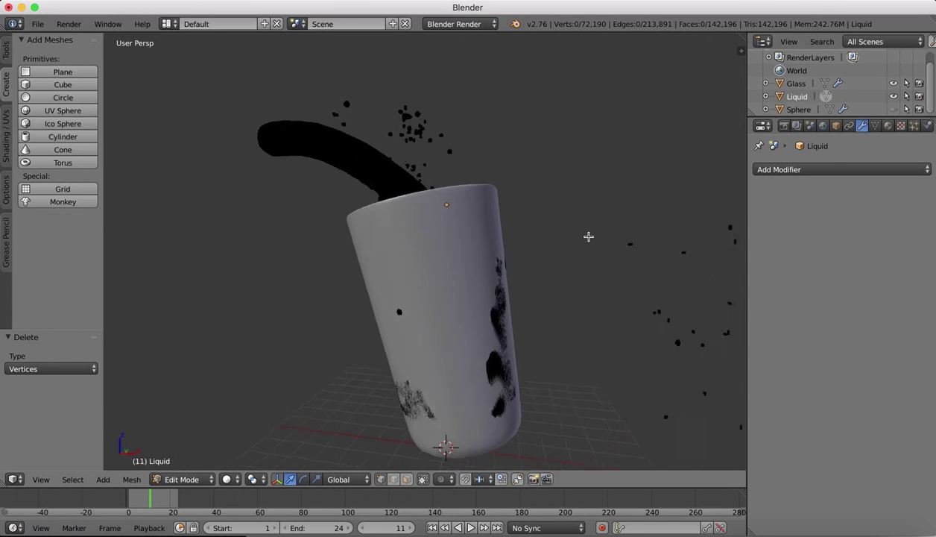
{"action": "scroll", "coordinate": [588, 236], "scroll_direction": "down", "scroll_amount": 3}
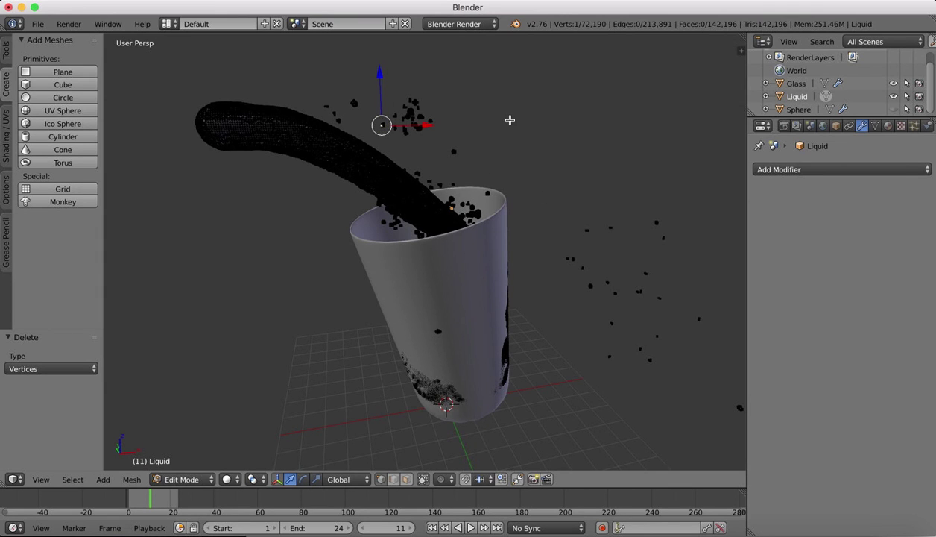
{"action": "key", "text": "ctrl+l"}
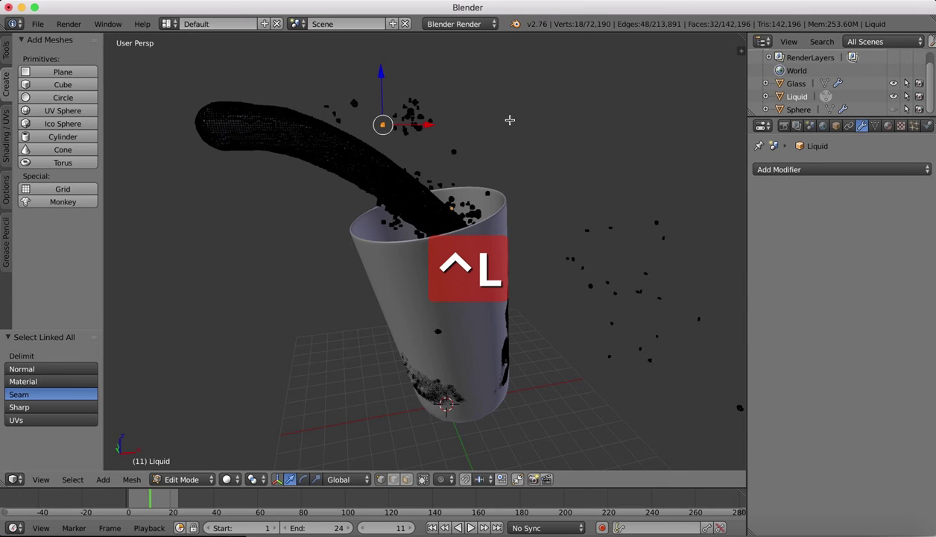
{"action": "key", "text": "x"}
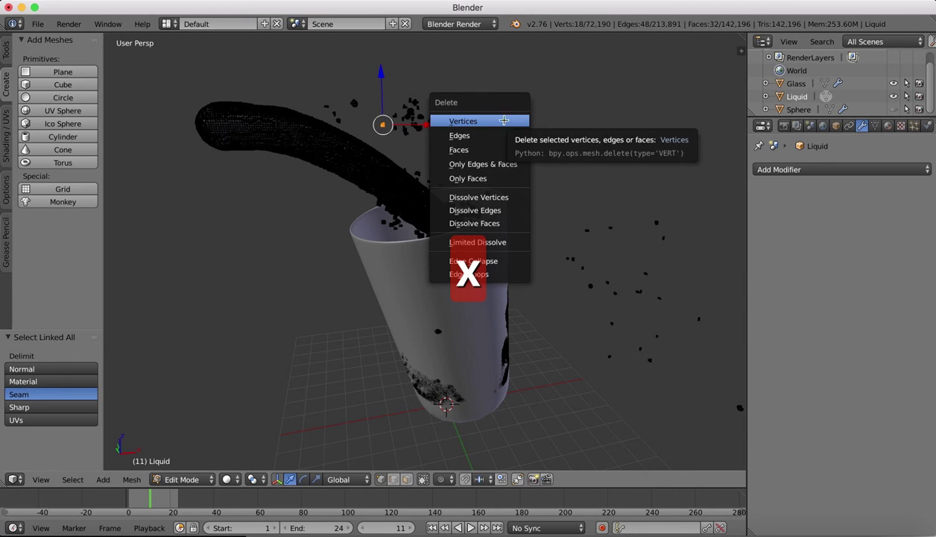
{"action": "left_click", "coordinate": [489, 119]}
Check the remaining droplets around the glass and return the Liquid to Object Mode.
{"action": "scroll", "coordinate": [468, 98], "scroll_direction": "right", "scroll_amount": 10}
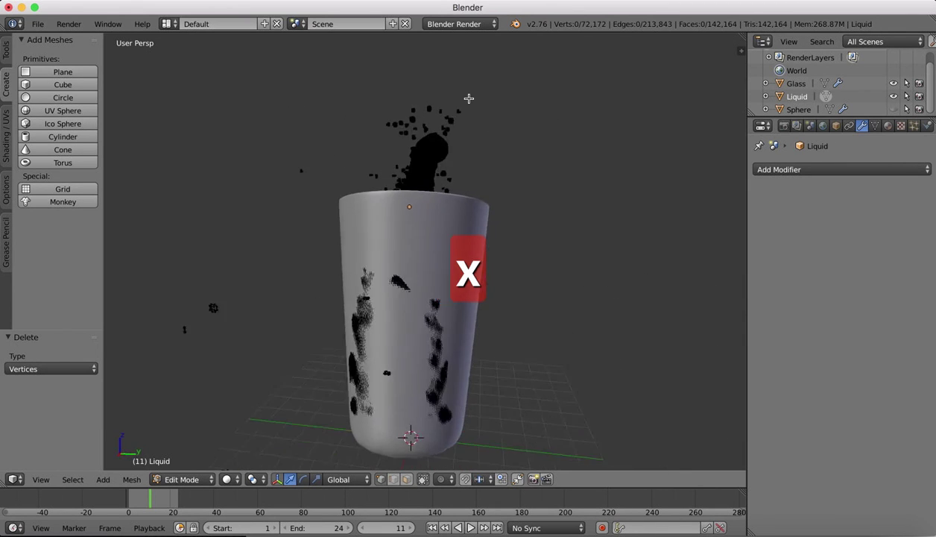
{"action": "scroll", "coordinate": [468, 98], "scroll_direction": "left", "scroll_amount": 8}
{"action": "scroll", "coordinate": [469, 98], "scroll_direction": "down", "scroll_amount": 10}
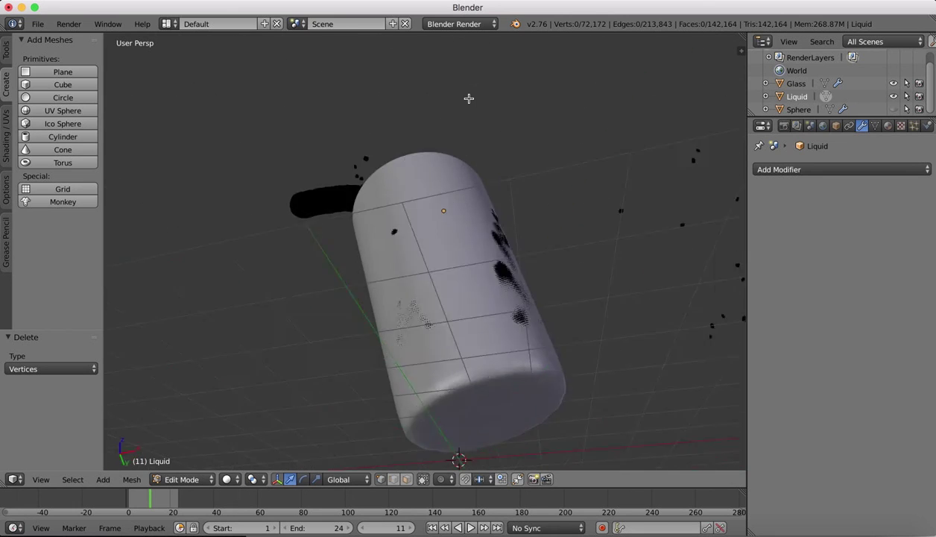
{"action": "scroll", "coordinate": [469, 98], "scroll_direction": "up", "scroll_amount": 8}
{"action": "scroll", "coordinate": [469, 98], "scroll_direction": "left", "scroll_amount": 3}
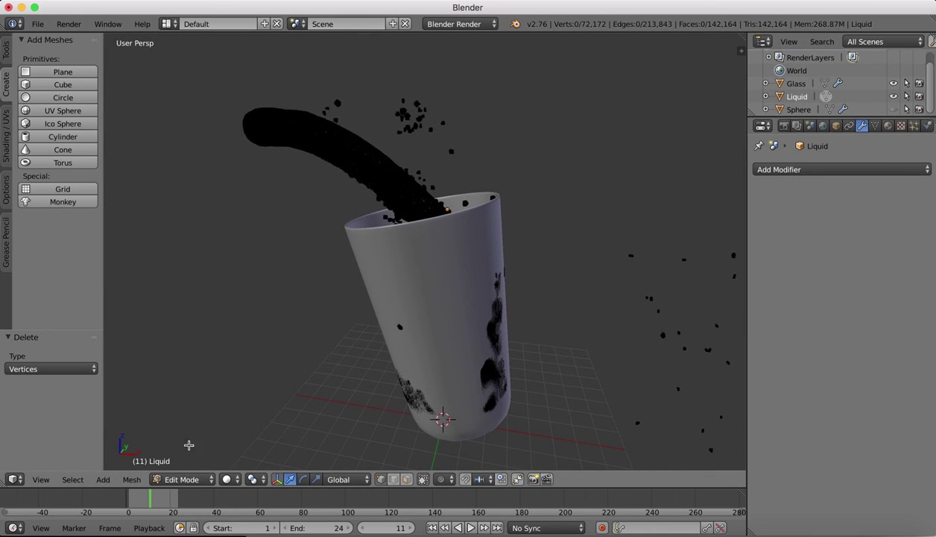
{"action": "left_click", "coordinate": [190, 479]}
{"action": "left_click", "coordinate": [197, 462]}
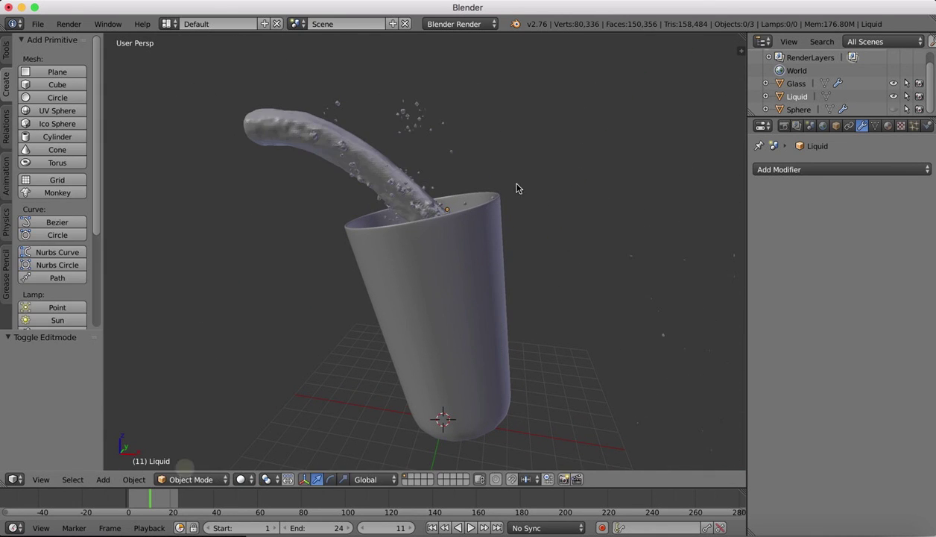
Hide the Glass object and inspect the cleaned-up Liquid on its own from several sides.
{"action": "scroll", "coordinate": [586, 191], "scroll_direction": "down", "scroll_amount": 2, "text": "shift"}
{"action": "scroll", "coordinate": [586, 191], "scroll_direction": "left", "scroll_amount": 5}
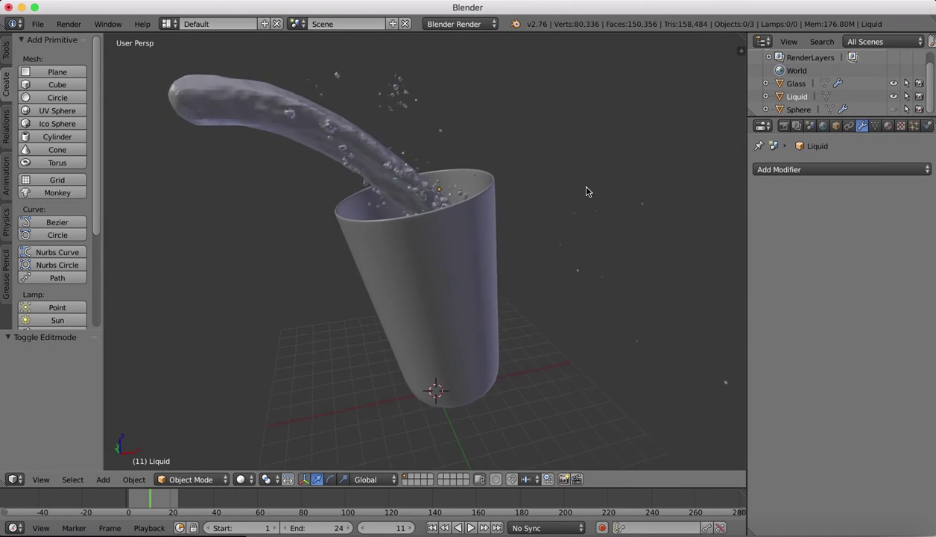
{"action": "scroll", "coordinate": [586, 191], "scroll_direction": "left", "scroll_amount": 8}
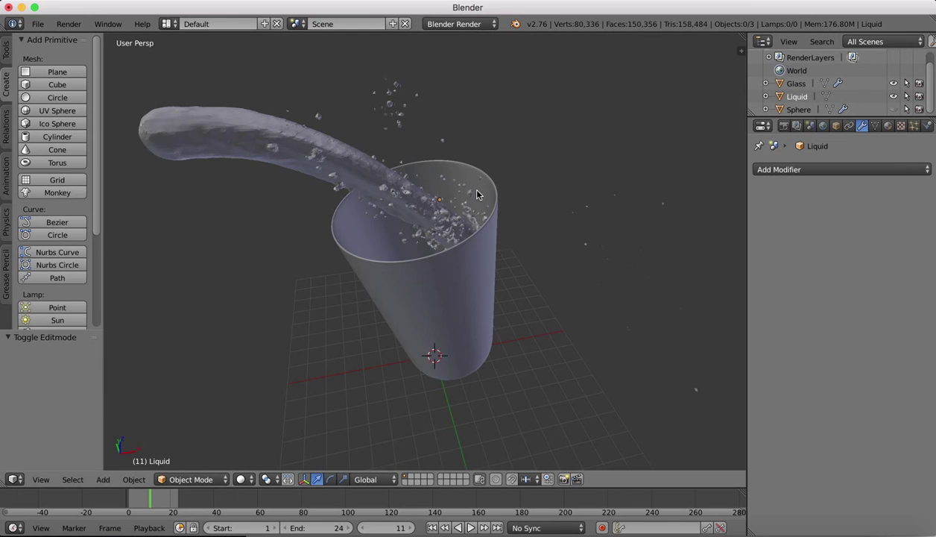
{"action": "scroll", "coordinate": [477, 191], "scroll_direction": "down", "scroll_amount": 6}
{"action": "scroll", "coordinate": [477, 191], "scroll_direction": "up", "scroll_amount": 3}
{"action": "left_click", "coordinate": [892, 96]}
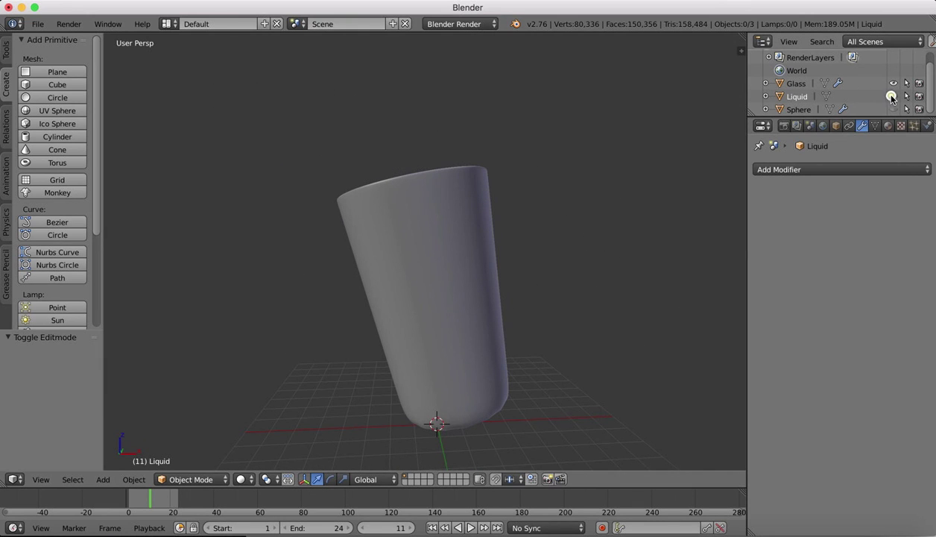
{"action": "left_click", "coordinate": [894, 96]}
{"action": "left_click", "coordinate": [894, 83]}
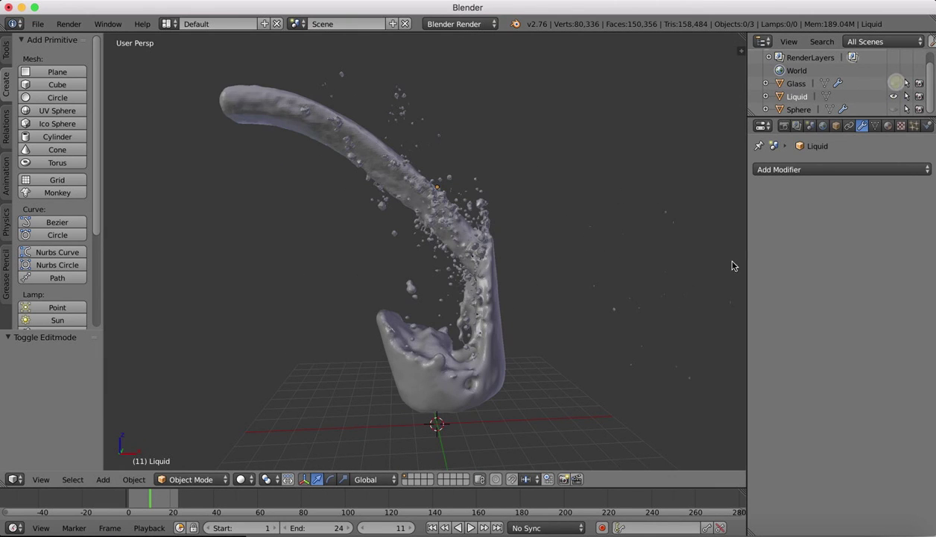
{"action": "scroll", "coordinate": [569, 193], "scroll_direction": "down", "scroll_amount": 2, "text": "shift"}
{"action": "scroll", "coordinate": [569, 192], "scroll_direction": "right", "scroll_amount": 8}
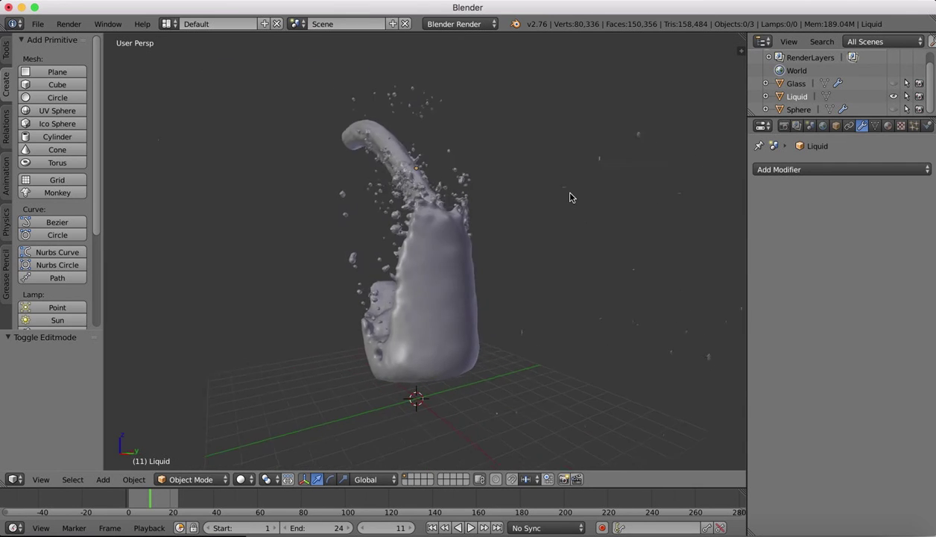
{"action": "scroll", "coordinate": [570, 197], "scroll_direction": "right", "scroll_amount": 15}
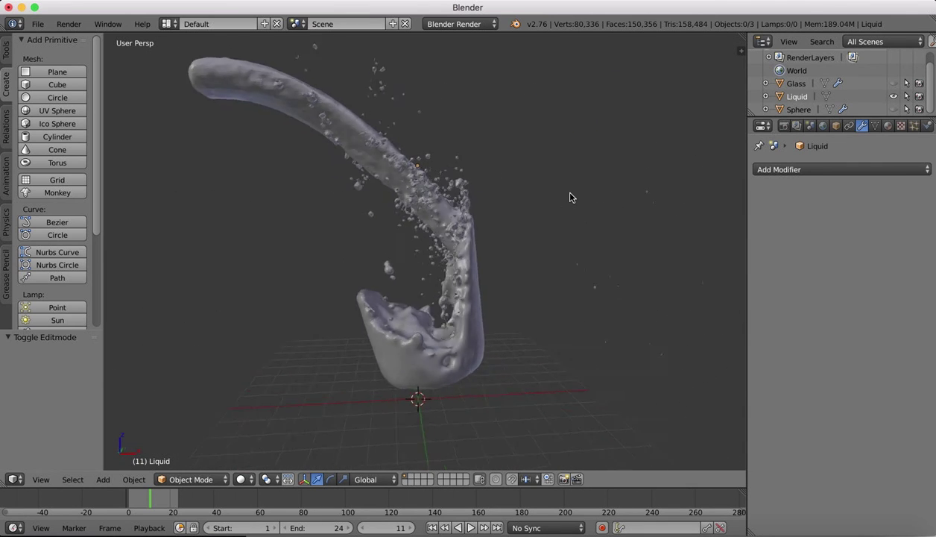
{"action": "scroll", "coordinate": [571, 197], "scroll_direction": "right", "scroll_amount": 2}
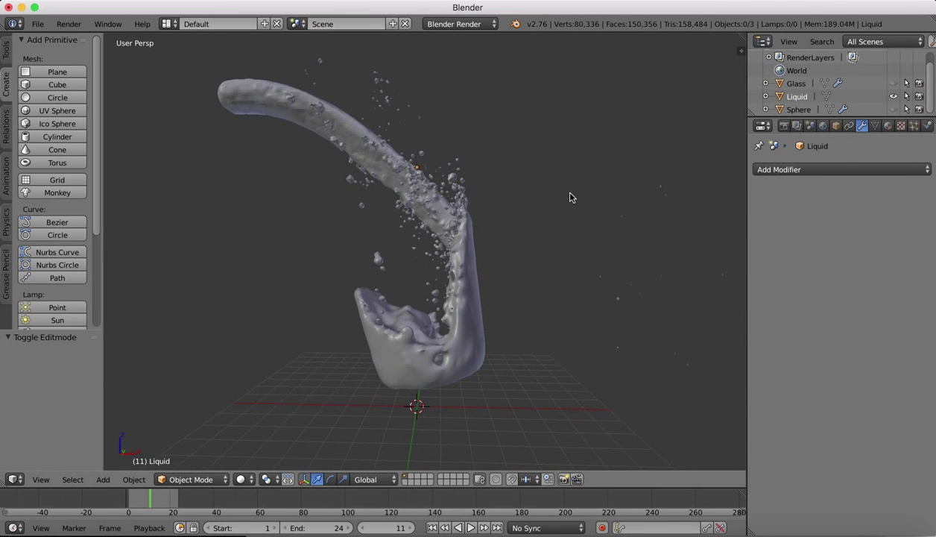
{"action": "scroll", "coordinate": [582, 237], "scroll_direction": "right", "scroll_amount": 6}
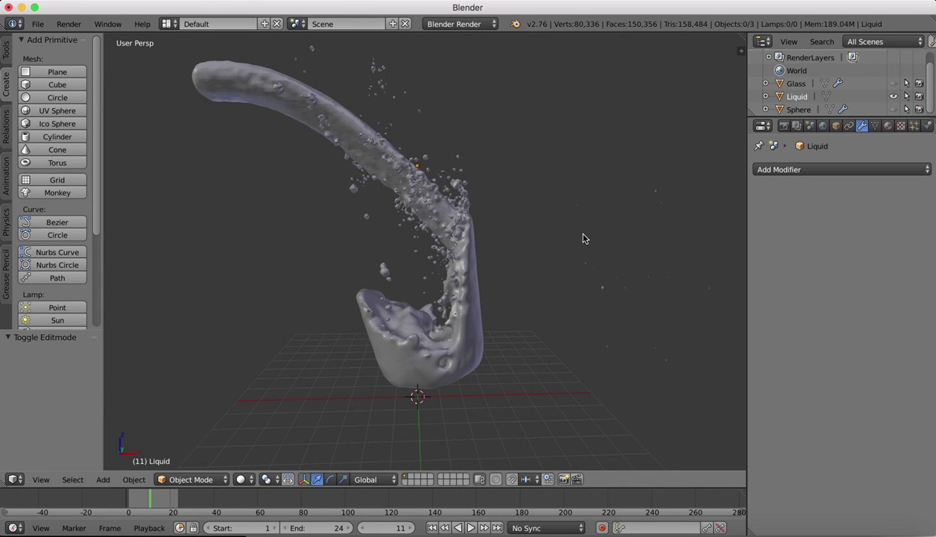